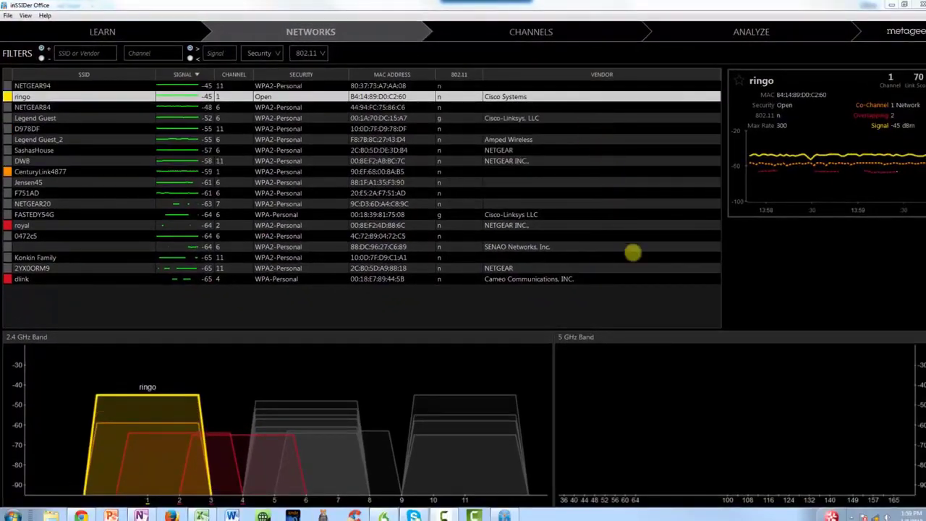
Step: Select the NETGEAR94, ringo and Legend Guest_2 networks in turn to examine each one's signal and channel overlap
{"action": "left_click", "coordinate": [40, 85]}
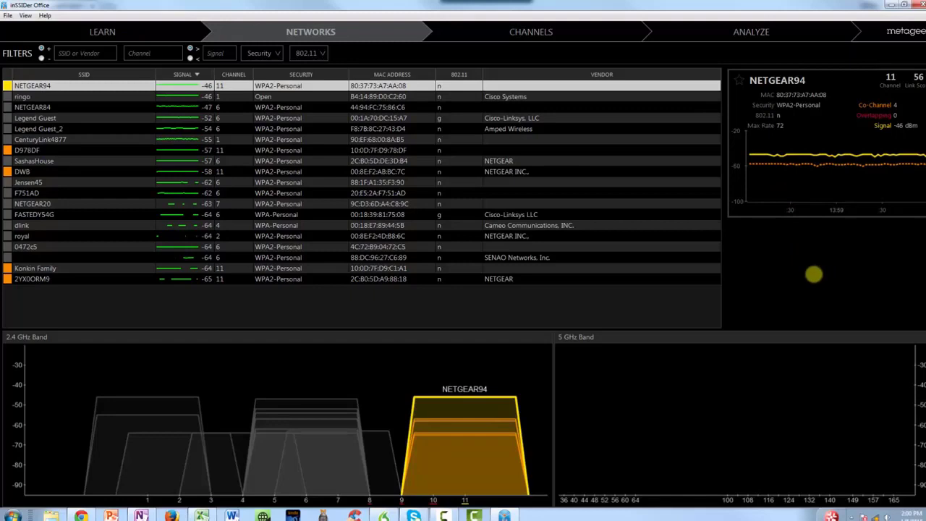
{"action": "left_click", "coordinate": [22, 107]}
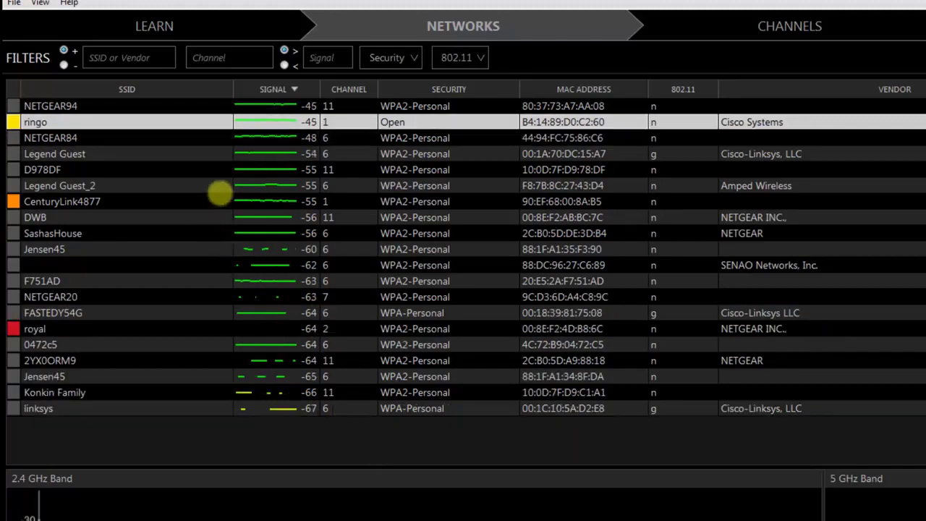
{"action": "left_click", "coordinate": [81, 185]}
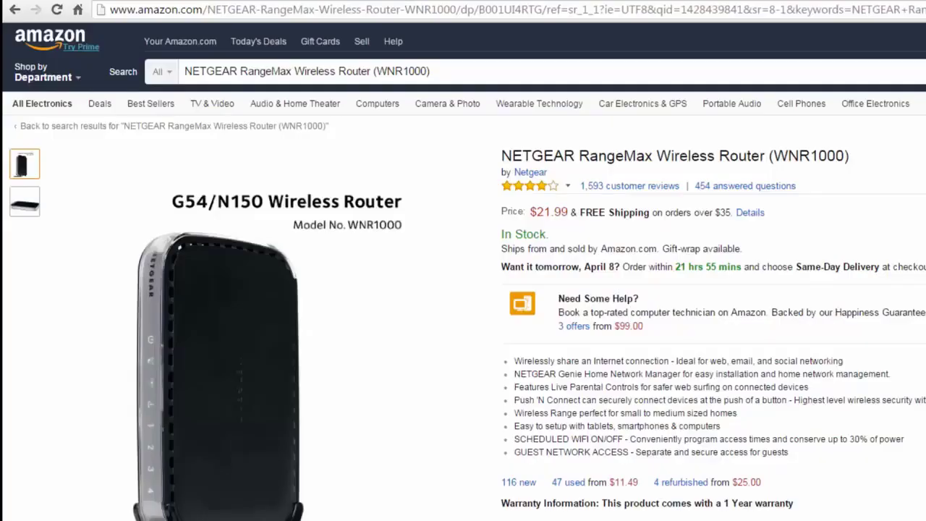
Step: On Amazon, examine the price and magnified product image of the NETGEAR RangeMax Wireless Router (WNR1000)
{"action": "mouse_move", "coordinate": [275, 336]}
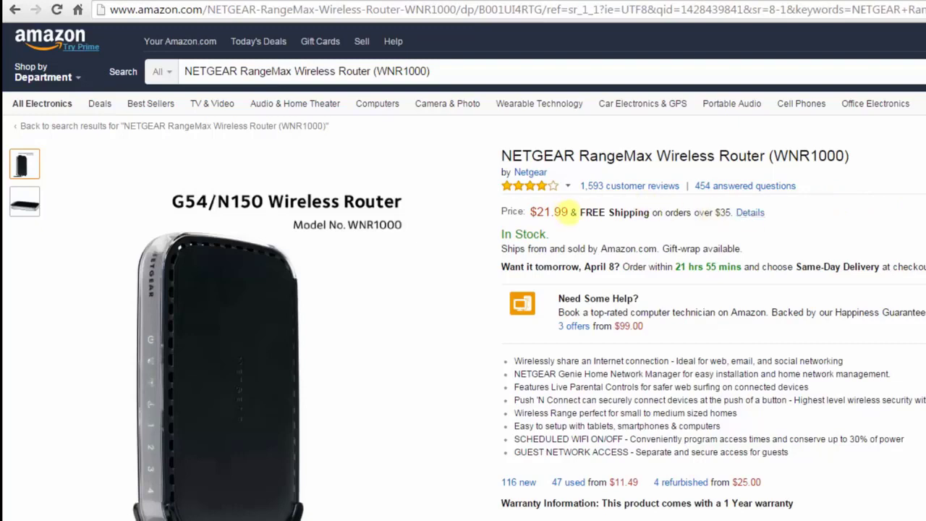
{"action": "left_click_drag", "start_coordinate": [572, 212], "coordinate": [529, 212]}
{"action": "mouse_move", "coordinate": [357, 325]}
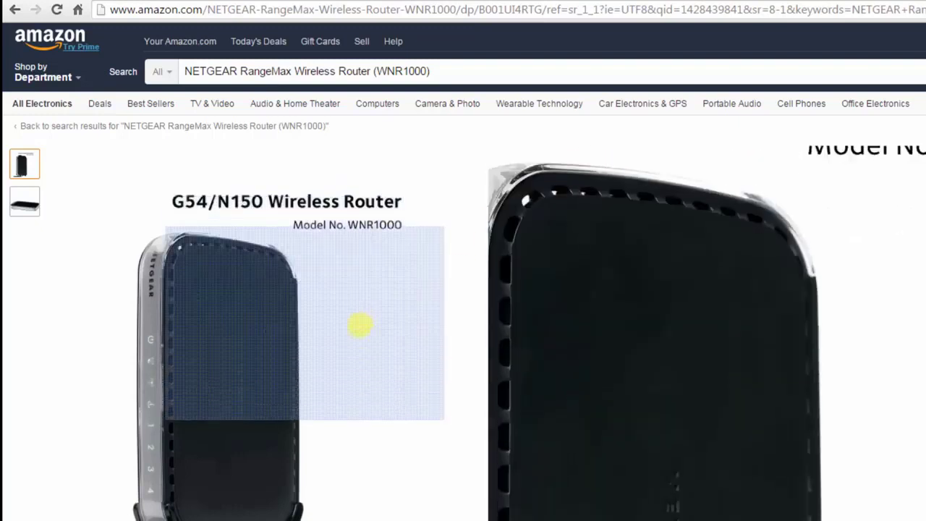
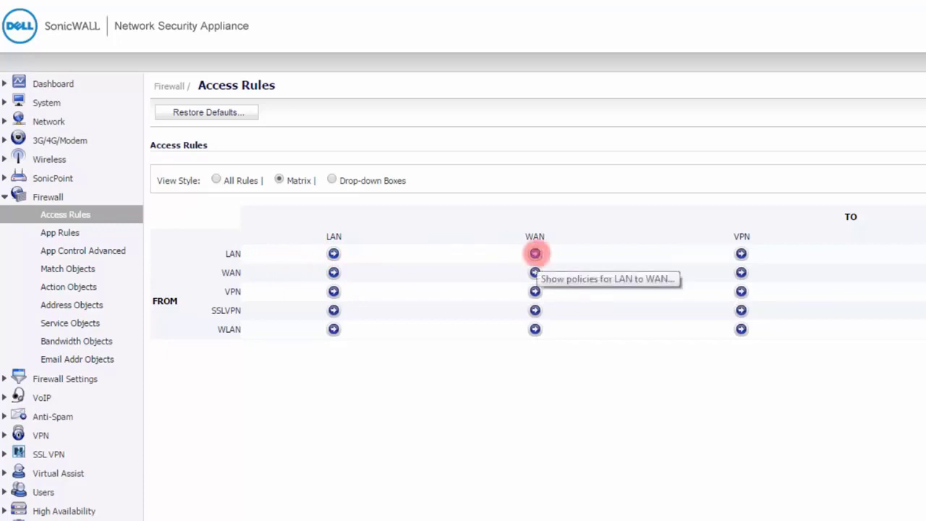
Step: Examine the LAN to WAN access rules and the options of a blank new rule, and return to the rules matrix
{"action": "left_click", "coordinate": [534, 253]}
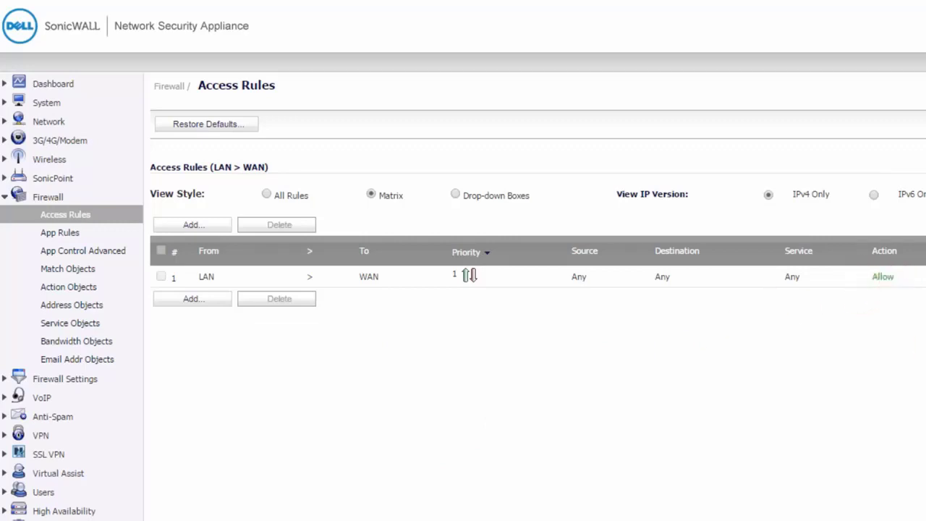
{"action": "left_click", "coordinate": [194, 300]}
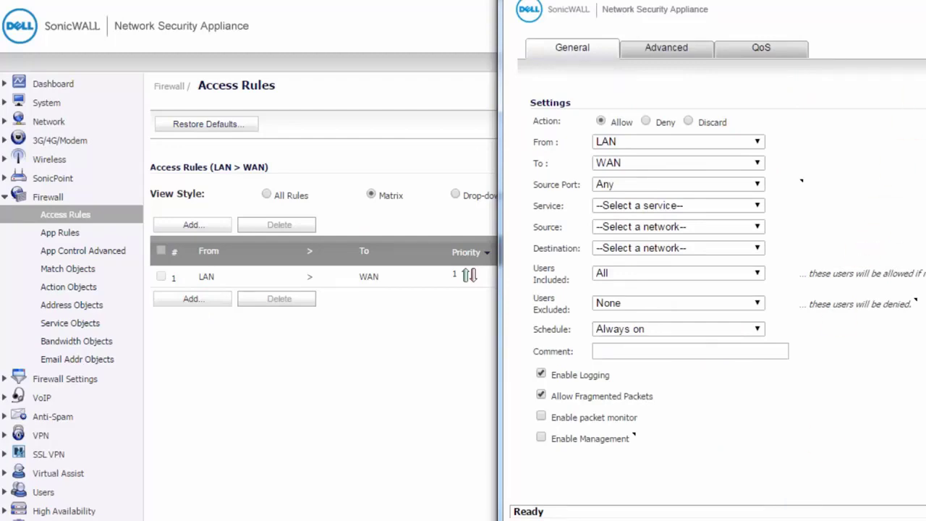
{"action": "key", "text": "alt+F4"}
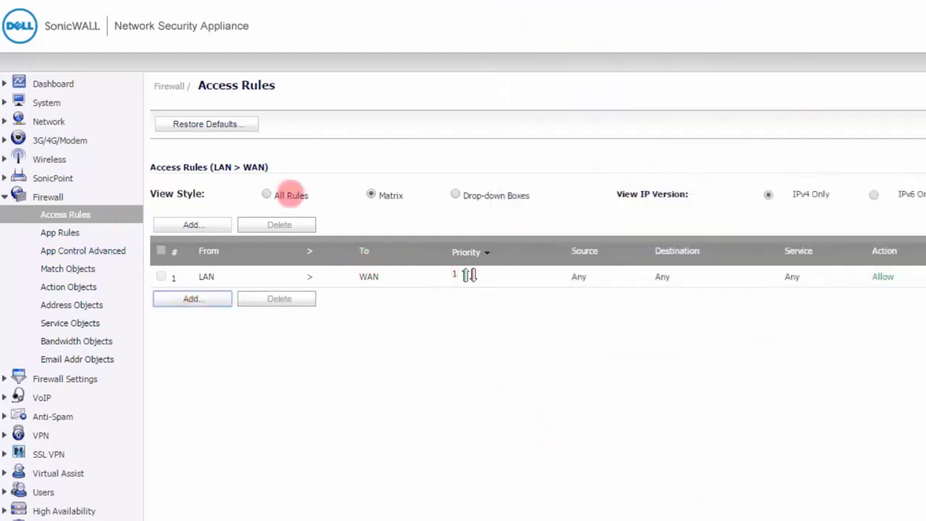
{"action": "left_click", "coordinate": [387, 196]}
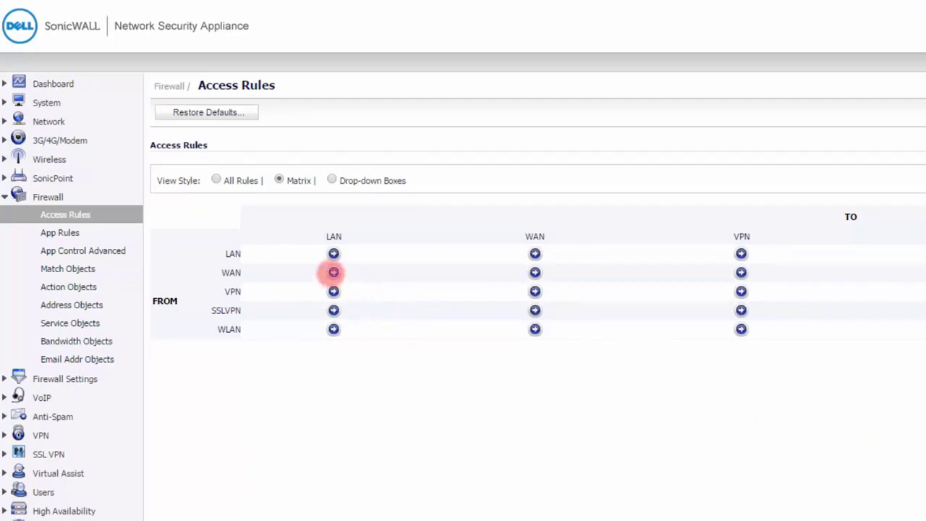
Step: Examine the WAN to LAN access rules and the options for adding a rule, and return to the matrix
{"action": "left_click", "coordinate": [333, 272]}
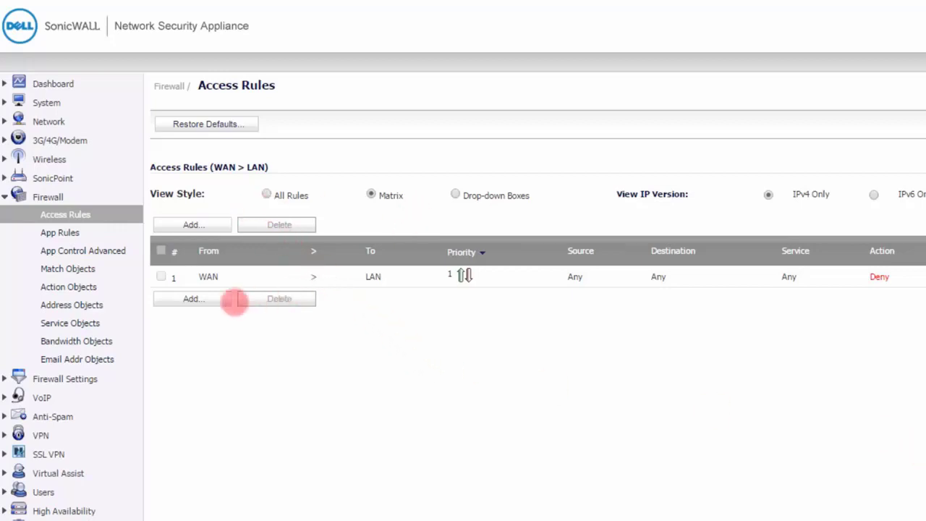
{"action": "left_click", "coordinate": [191, 298]}
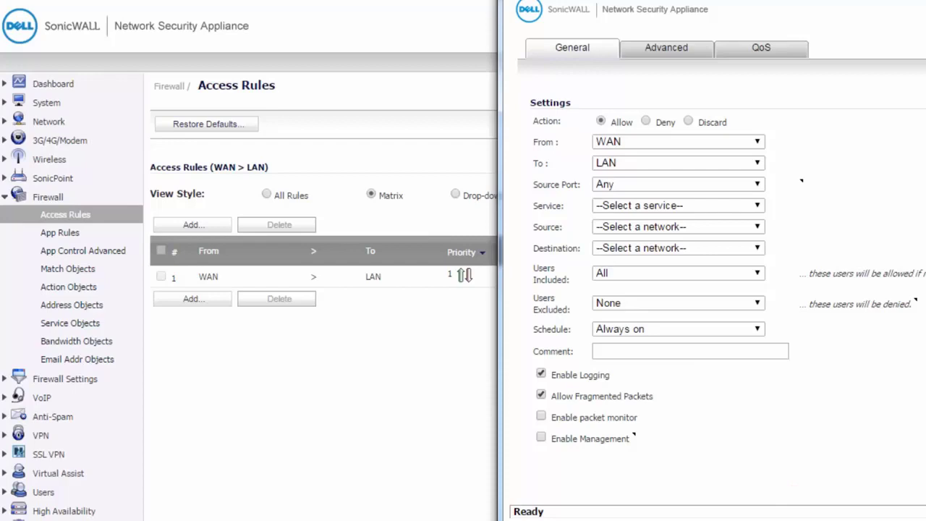
{"action": "key", "text": "alt+F4"}
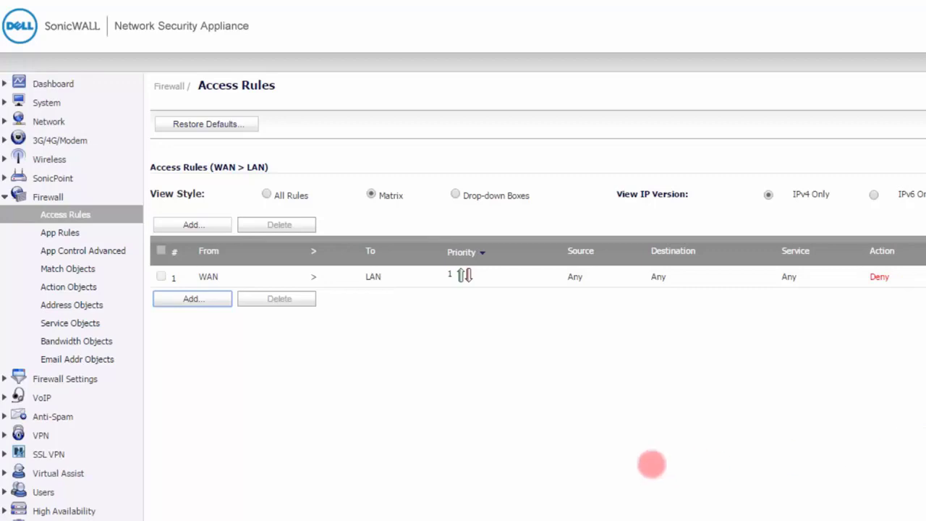
{"action": "left_click", "coordinate": [371, 193]}
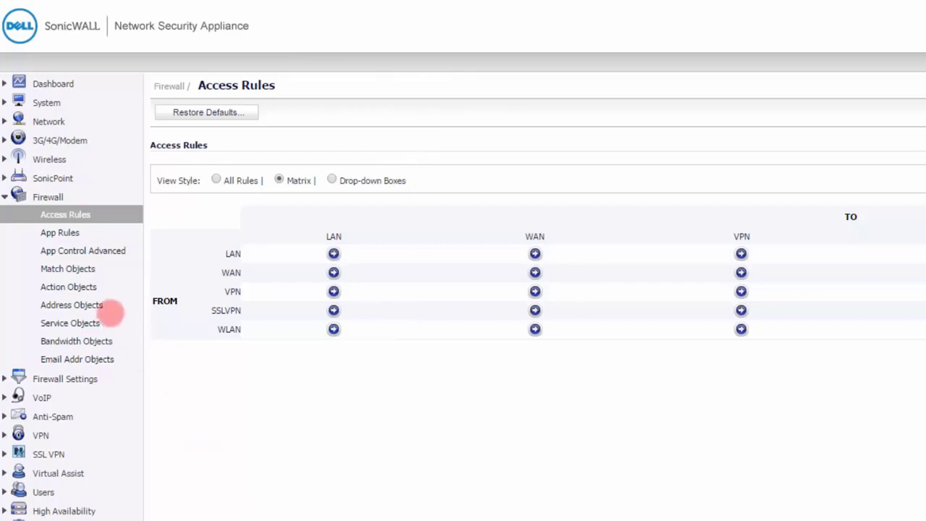
Step: Examine the firewall's App Rules settings and the form for adding a new policy
{"action": "left_click", "coordinate": [62, 233]}
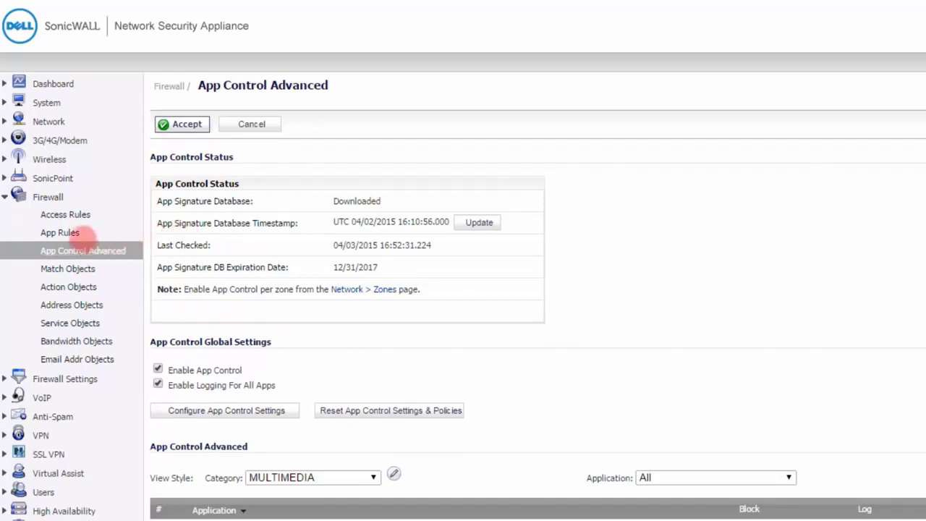
{"action": "left_click", "coordinate": [61, 232]}
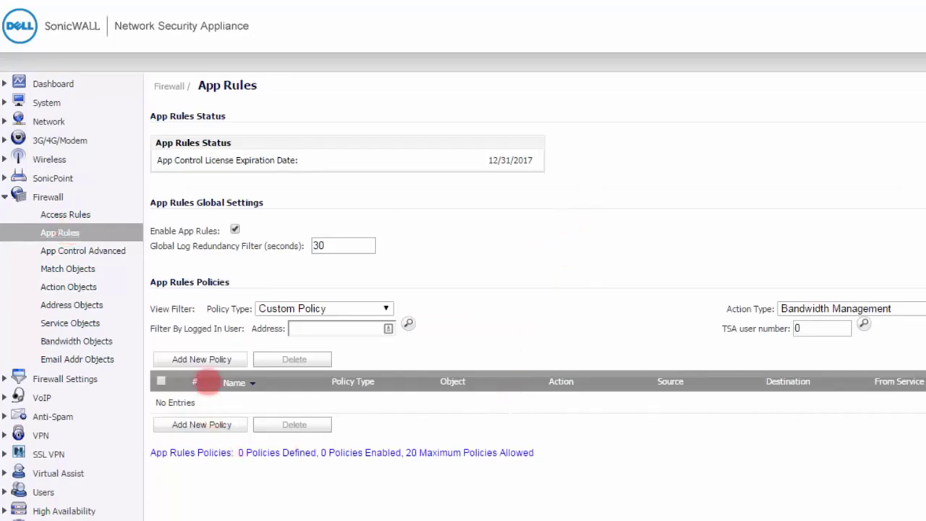
{"action": "left_click", "coordinate": [201, 359]}
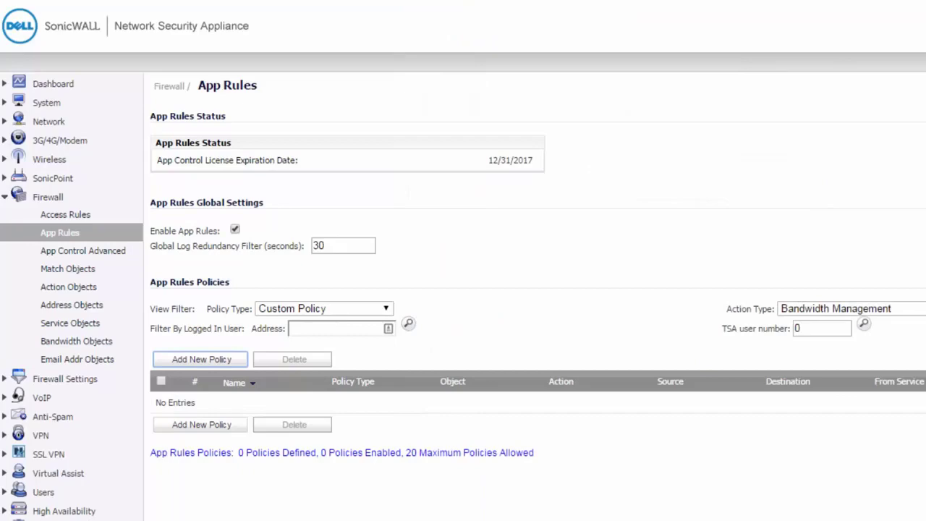
Step: In the advanced app control settings, try enabling blocking and logging for the YouTube application, and discard the changes
{"action": "left_click", "coordinate": [105, 251]}
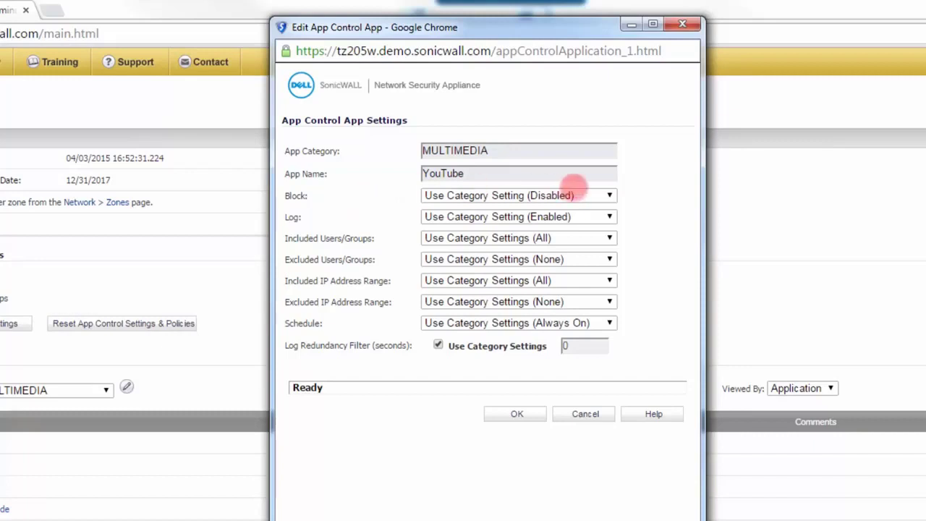
{"action": "left_click", "coordinate": [609, 196]}
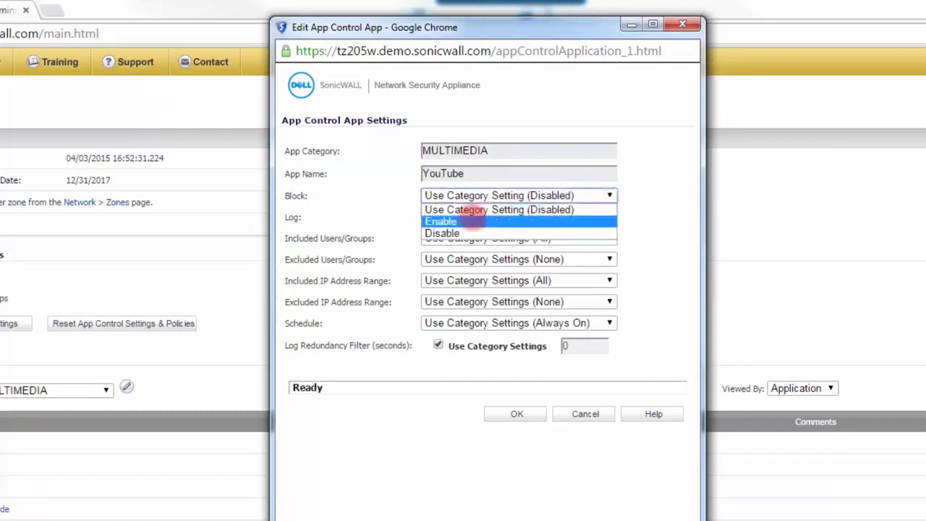
{"action": "left_click", "coordinate": [474, 221]}
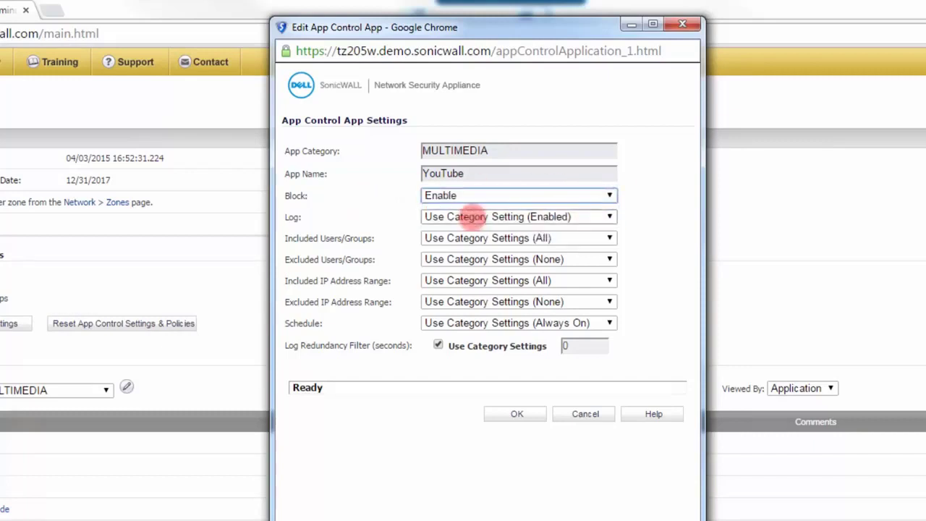
{"action": "left_click", "coordinate": [516, 413]}
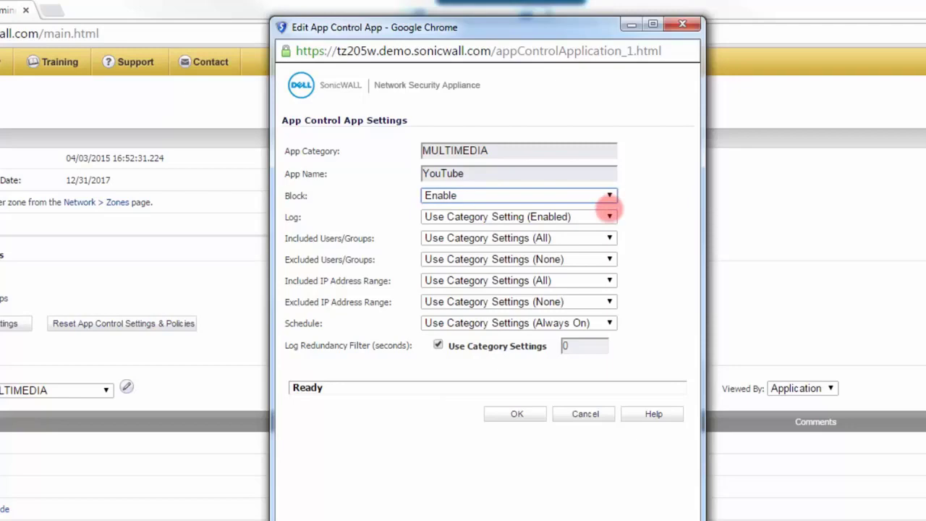
{"action": "left_click", "coordinate": [610, 216]}
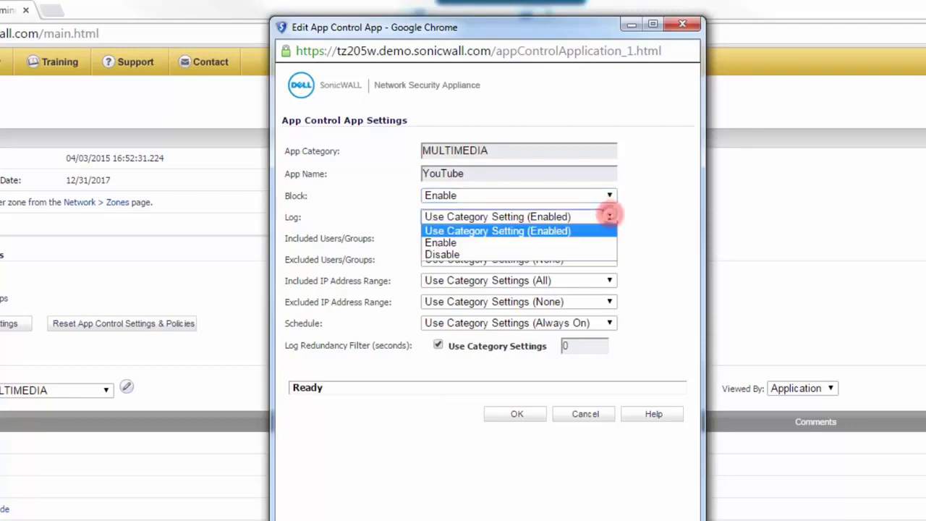
{"action": "left_click", "coordinate": [499, 243]}
{"action": "left_click", "coordinate": [585, 413]}
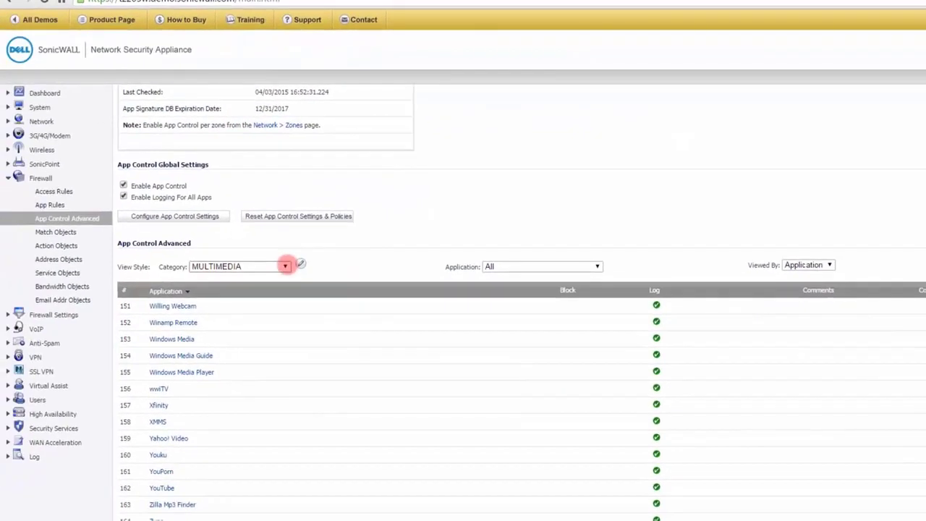
Step: Filter the app control list to the P2P category and look through its applications
{"action": "left_click", "coordinate": [155, 355]}
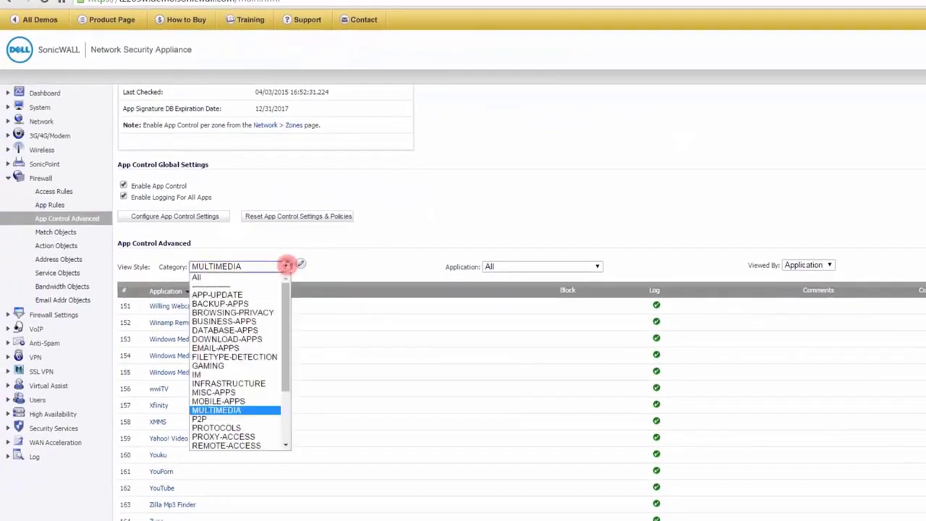
{"action": "left_click", "coordinate": [211, 418]}
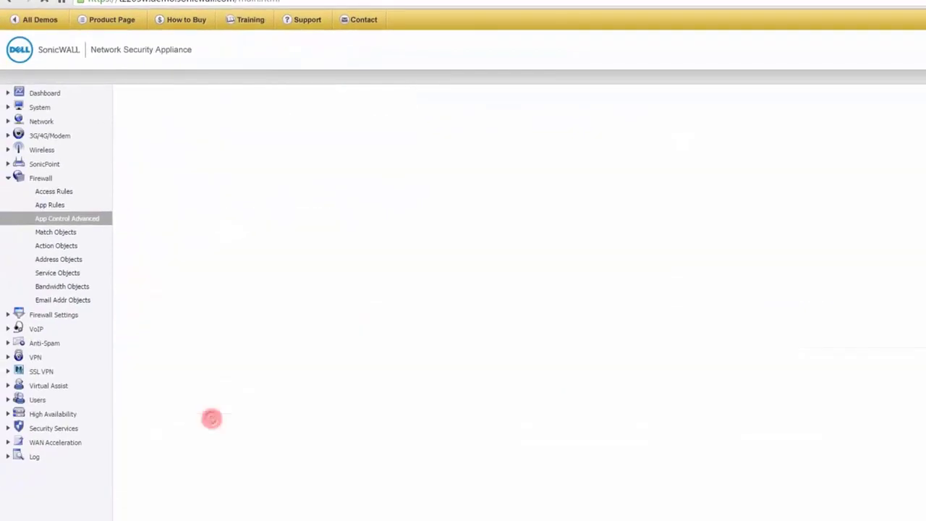
{"action": "scroll", "coordinate": [526, 476], "scroll_direction": "down", "scroll_amount": 1}
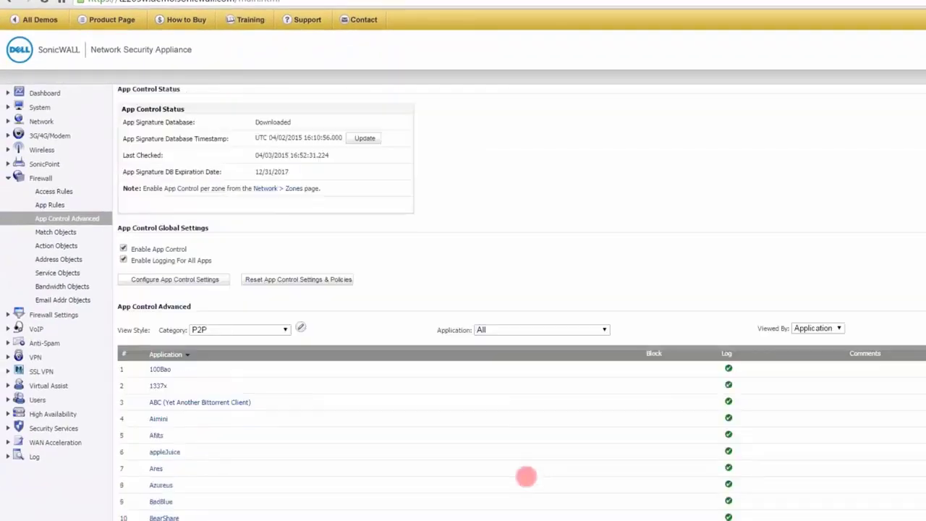
{"action": "scroll", "coordinate": [546, 372], "scroll_direction": "down", "scroll_amount": 10}
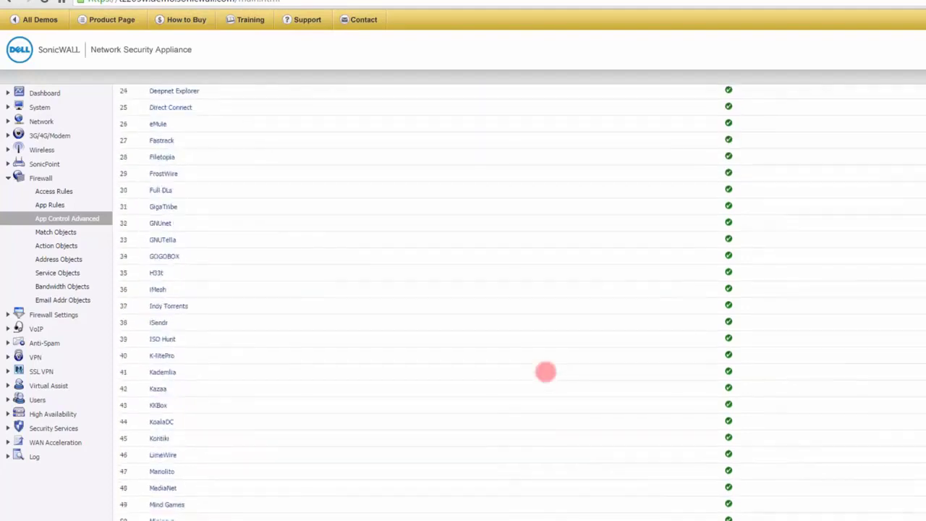
{"action": "scroll", "coordinate": [546, 372], "scroll_direction": "up", "scroll_amount": 10}
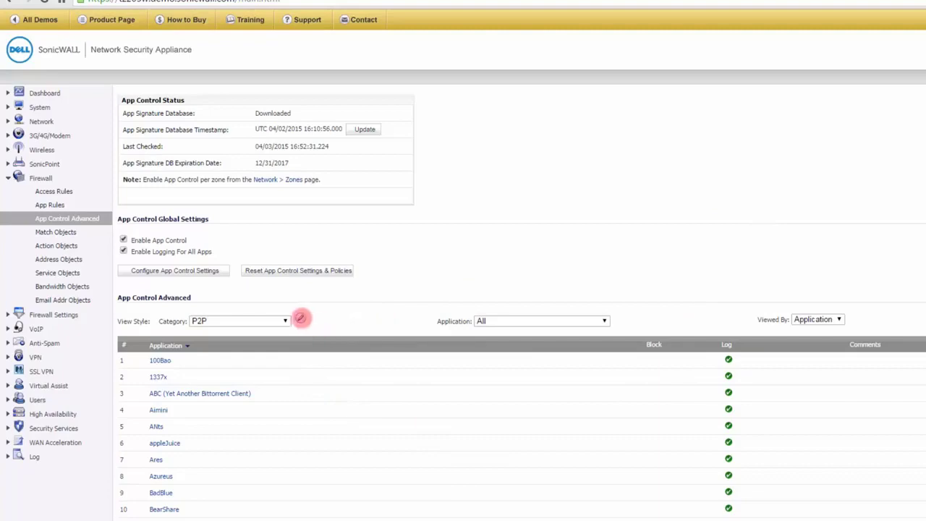
Step: Try enabling blocking for the whole P2P category, and close its settings without saving
{"action": "left_click", "coordinate": [300, 318]}
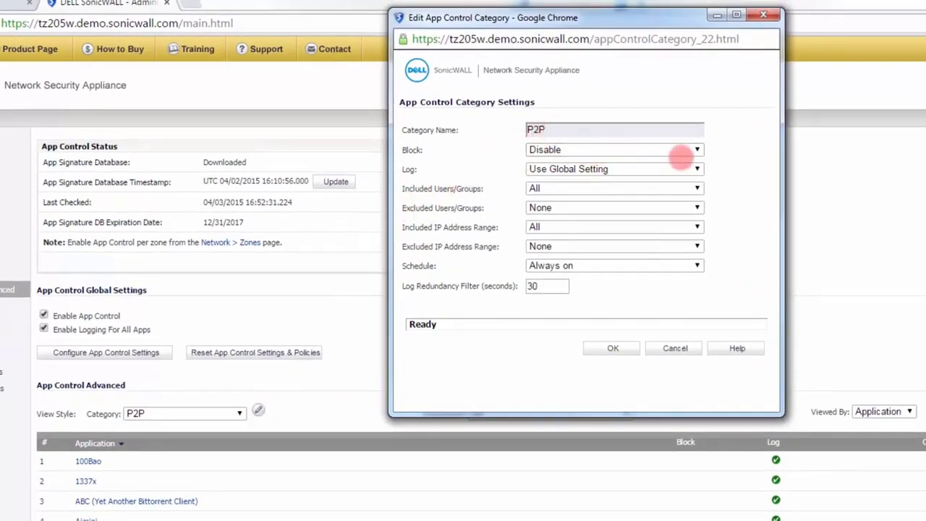
{"action": "left_click", "coordinate": [697, 150]}
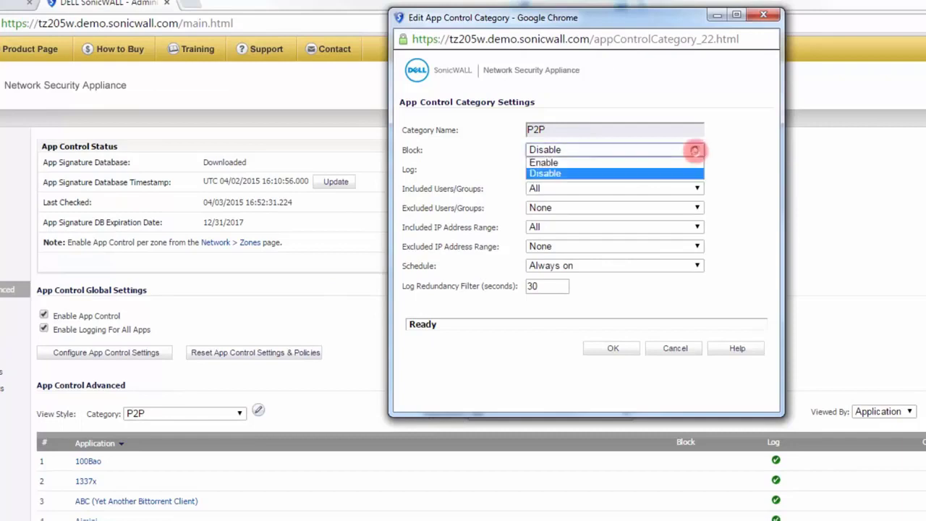
{"action": "left_click", "coordinate": [632, 164]}
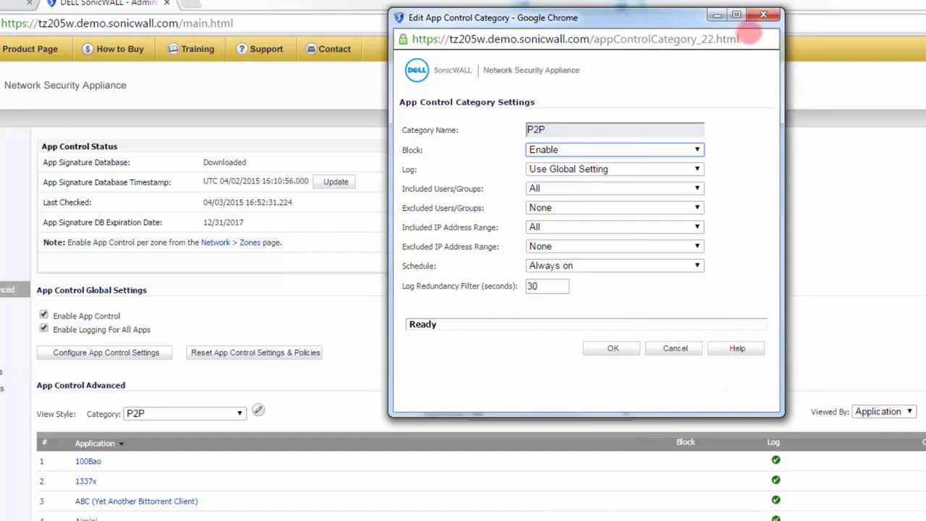
{"action": "left_click", "coordinate": [763, 14]}
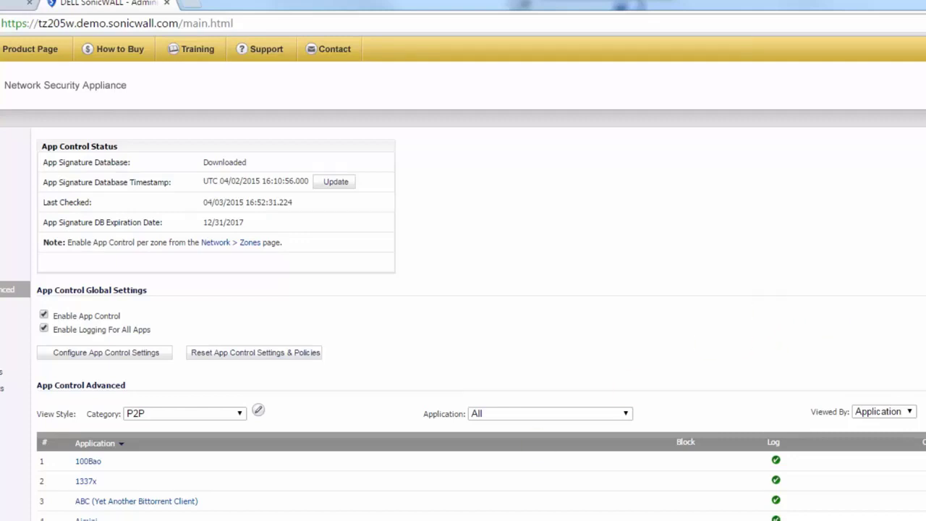
Step: Open the Content Filter Service configuration in the appliance's security services
{"action": "left_click", "coordinate": [64, 213]}
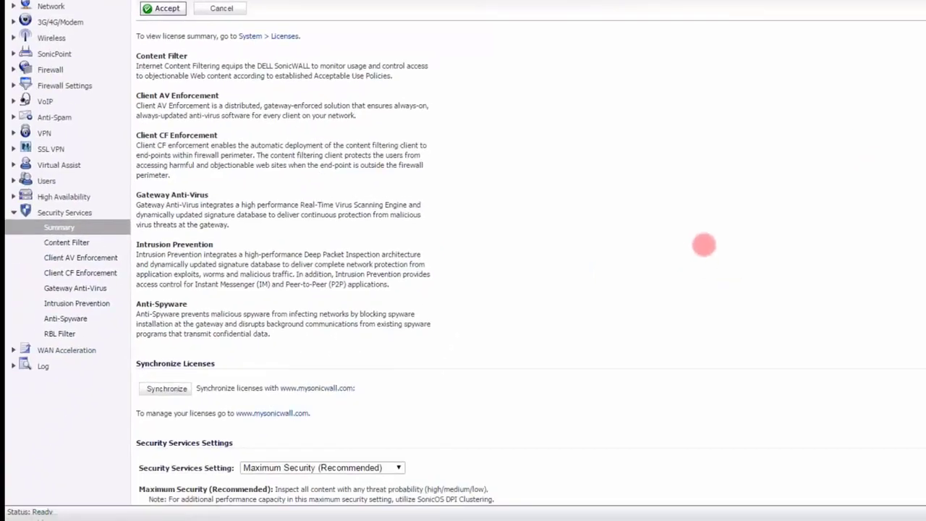
{"action": "left_click", "coordinate": [66, 242]}
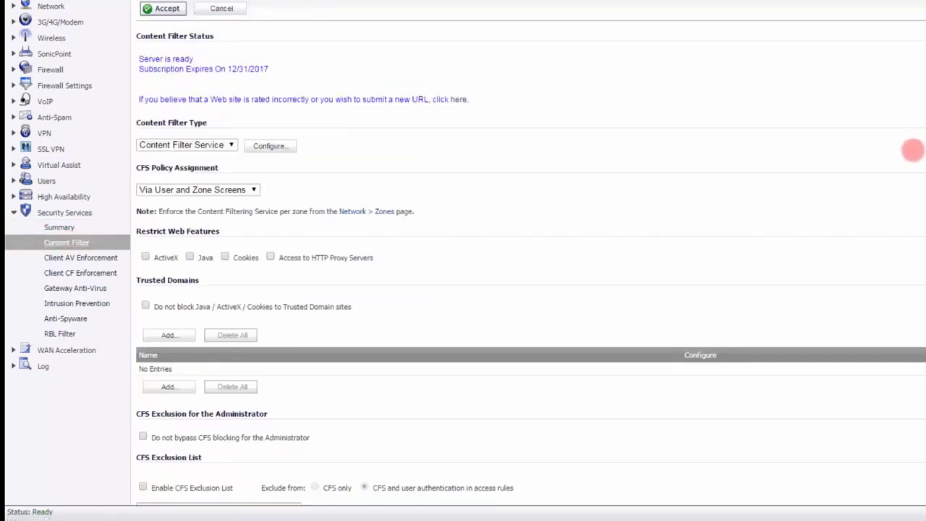
{"action": "left_click", "coordinate": [283, 145]}
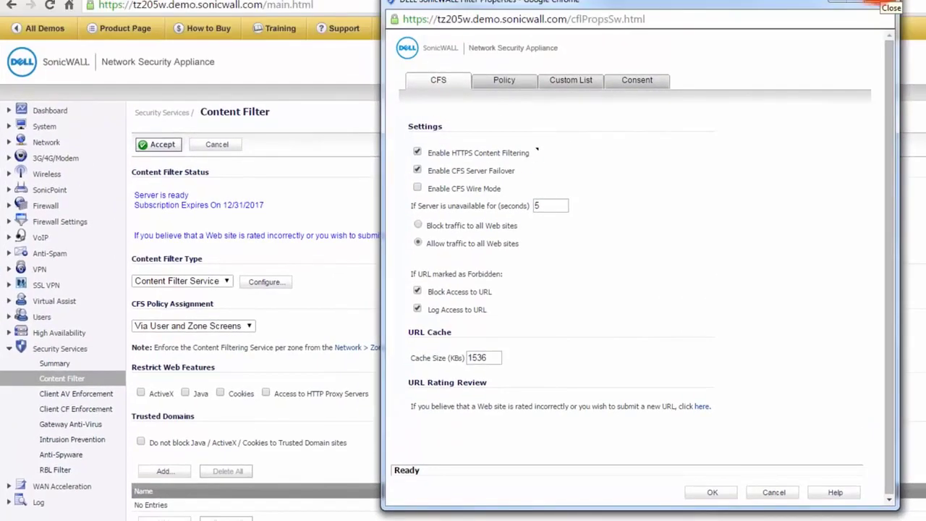
Step: Open the Default content filter policy and examine its list of forbidden URL categories
{"action": "left_click", "coordinate": [504, 81]}
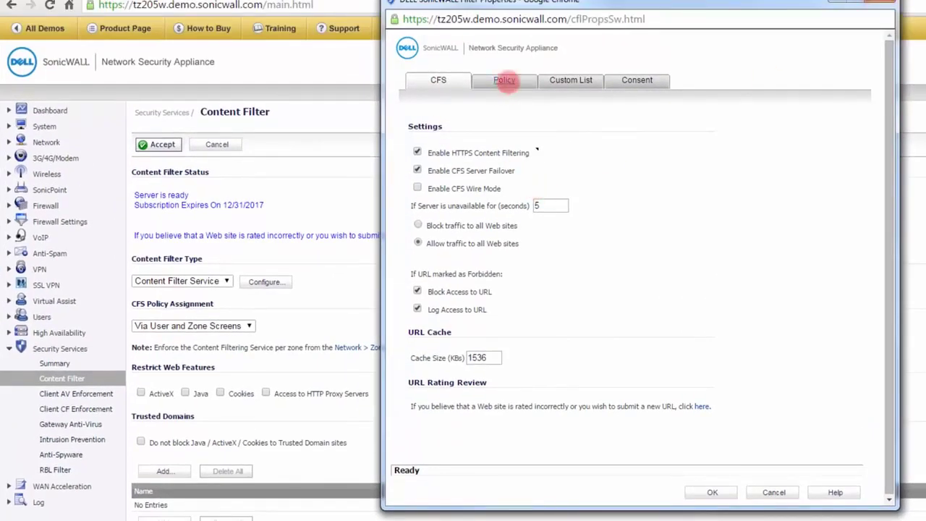
{"action": "left_click", "coordinate": [536, 165]}
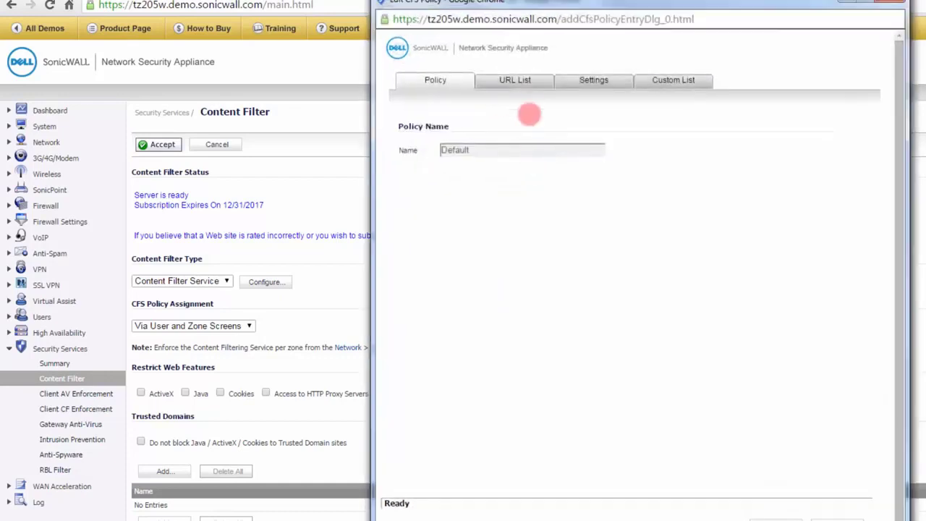
{"action": "left_click", "coordinate": [526, 80]}
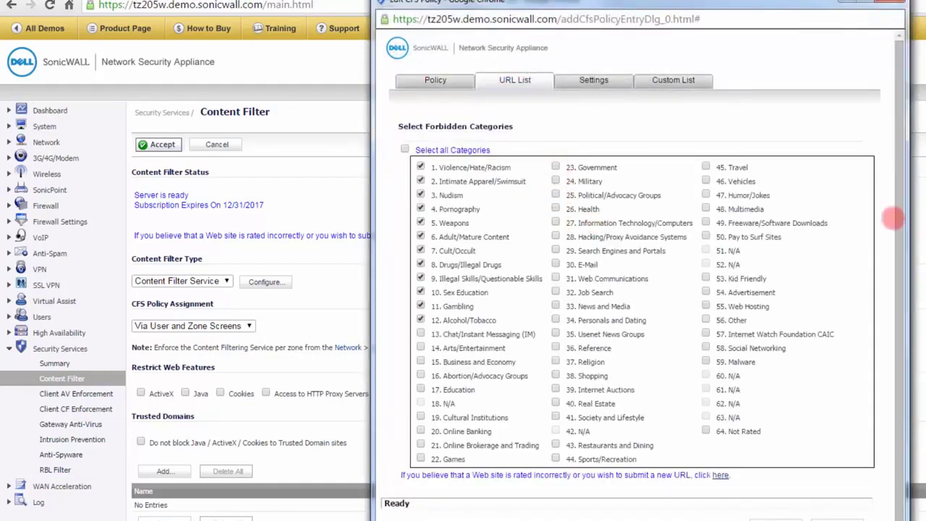
{"action": "left_click_drag", "start_coordinate": [896, 175], "coordinate": [898, 254]}
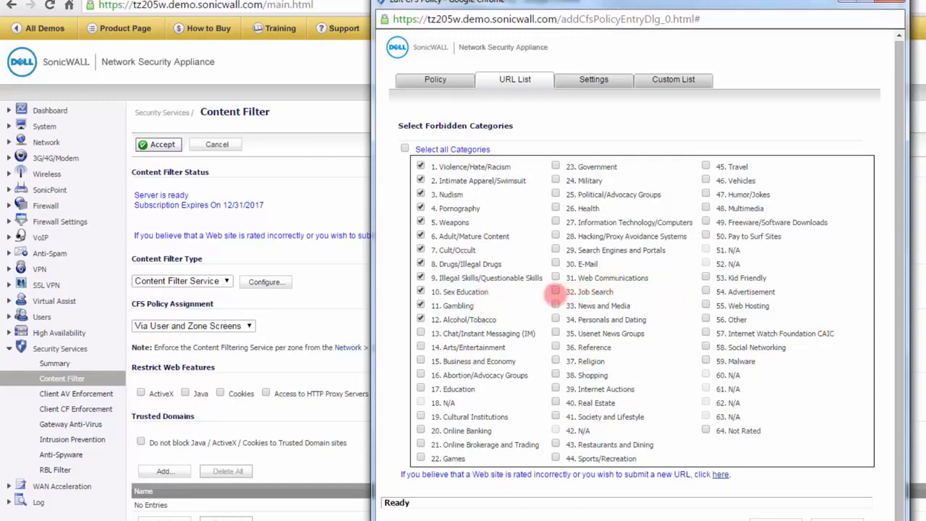
Step: Try marking the E-Mail and Job Search categories as forbidden in the Default policy, and clear both again
{"action": "left_click", "coordinate": [555, 264]}
{"action": "left_click", "coordinate": [555, 292]}
{"action": "left_click", "coordinate": [555, 292]}
{"action": "left_click", "coordinate": [555, 264]}
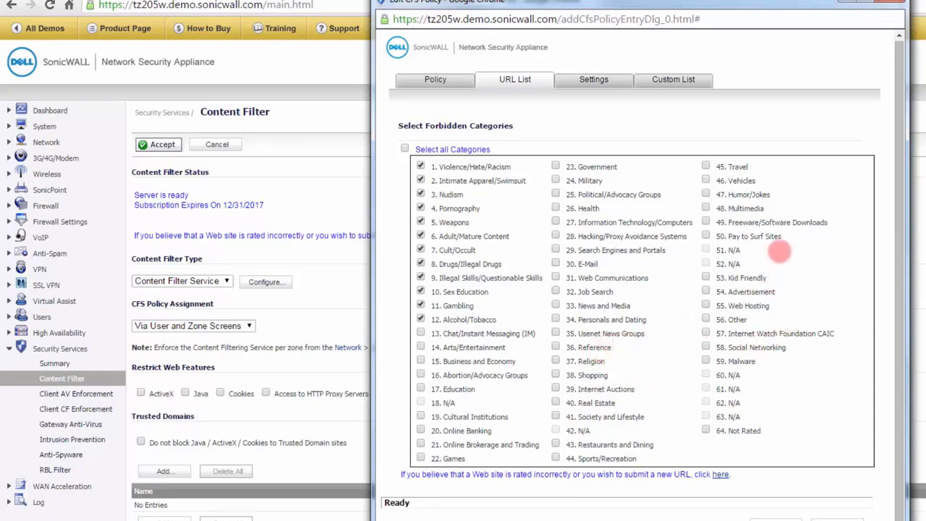
{"action": "left_click", "coordinate": [705, 194]}
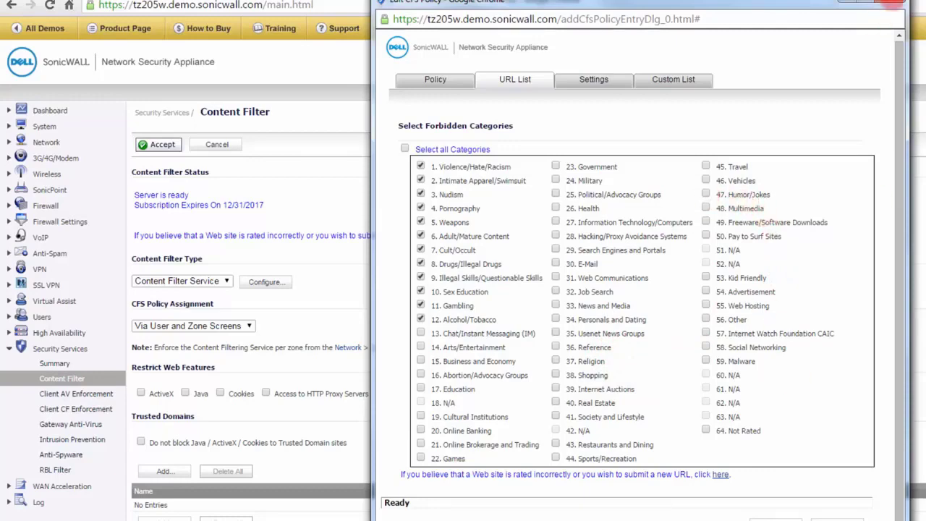
Step: Close the content filter policy window and examine the Intrusion Prevention signature groups and list of IPS policy categories
{"action": "left_click", "coordinate": [891, 1]}
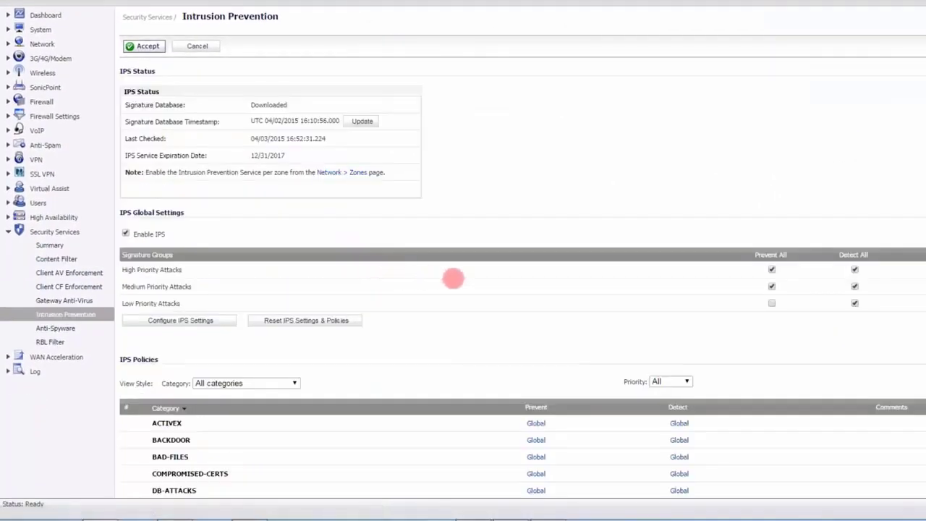
{"action": "scroll", "coordinate": [453, 279], "scroll_direction": "down", "scroll_amount": 3}
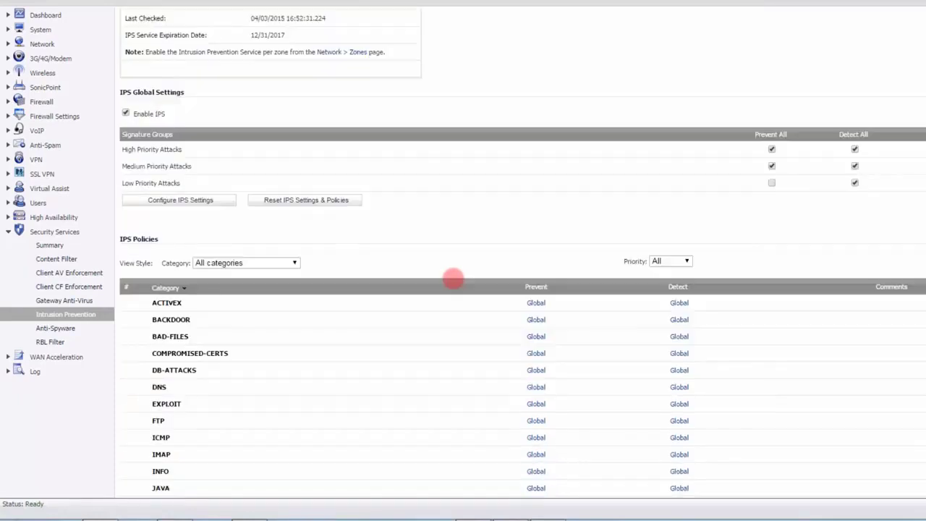
{"action": "scroll", "coordinate": [453, 278], "scroll_direction": "down", "scroll_amount": 3}
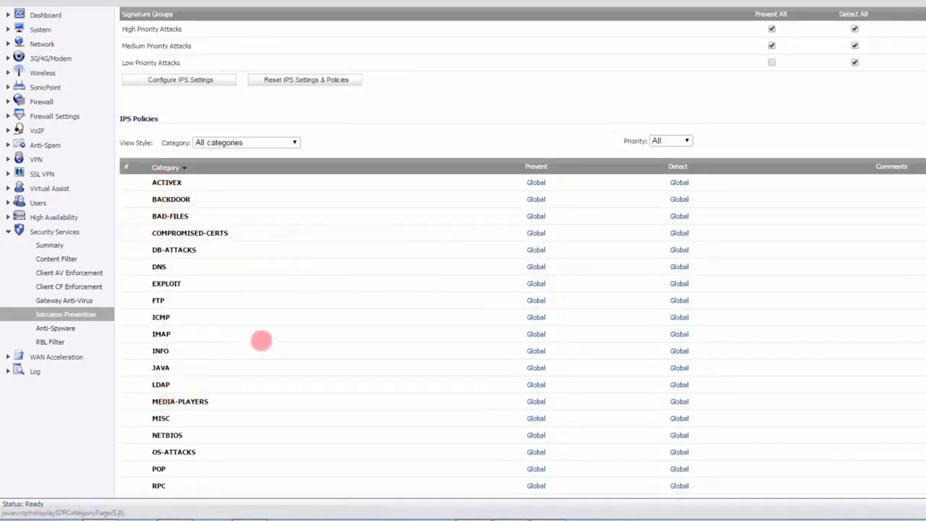
{"action": "scroll", "coordinate": [279, 337], "scroll_direction": "up", "scroll_amount": 3}
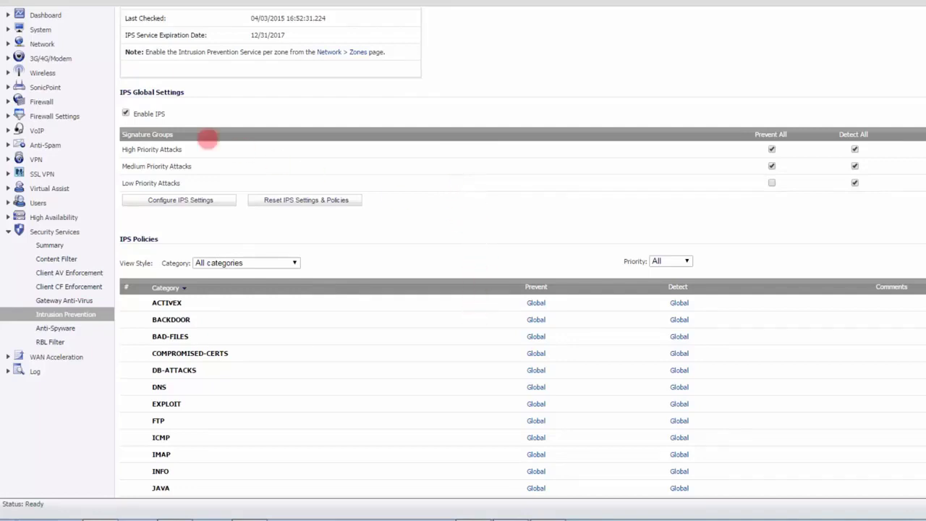
{"action": "scroll", "coordinate": [784, 368], "scroll_direction": "down", "scroll_amount": 3}
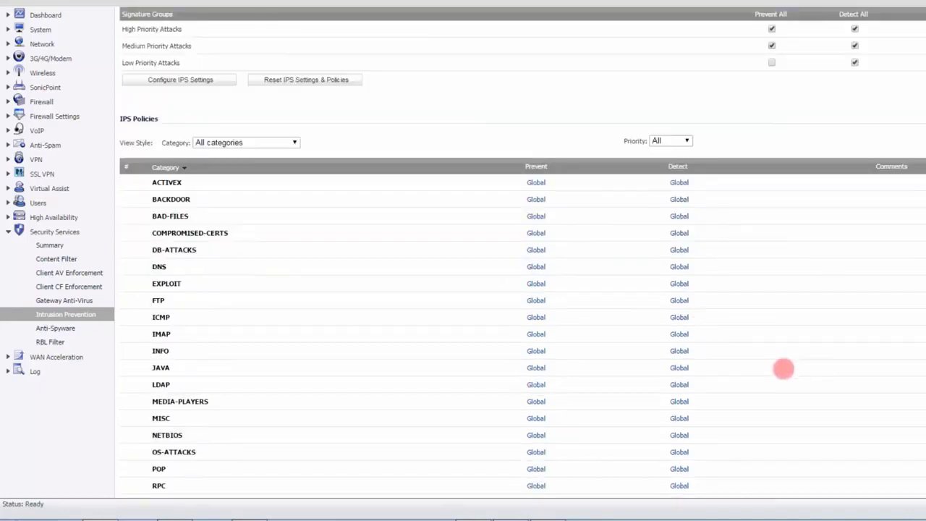
{"action": "scroll", "coordinate": [784, 369], "scroll_direction": "down", "scroll_amount": 1}
{"action": "scroll", "coordinate": [784, 369], "scroll_direction": "up", "scroll_amount": 2}
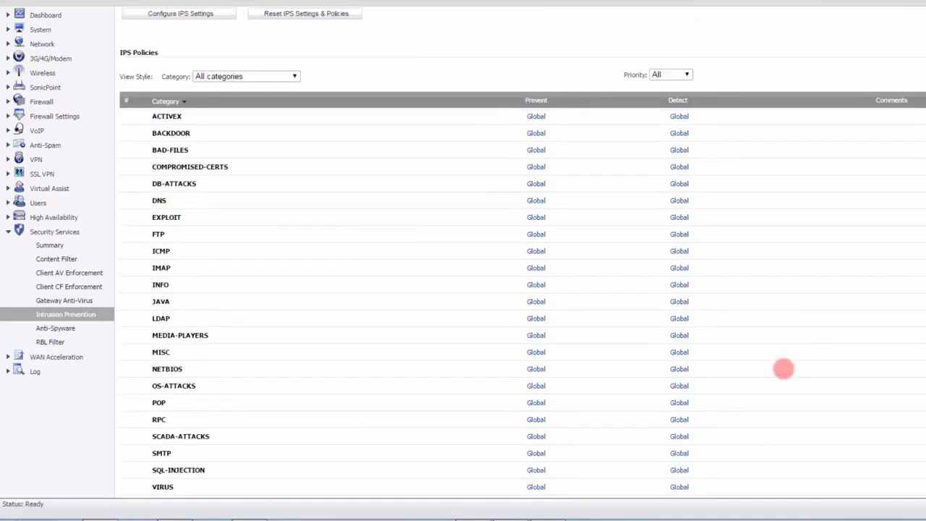
Step: Check the signature database timestamp in the IPS status section
{"action": "scroll", "coordinate": [784, 368], "scroll_direction": "up", "scroll_amount": 3}
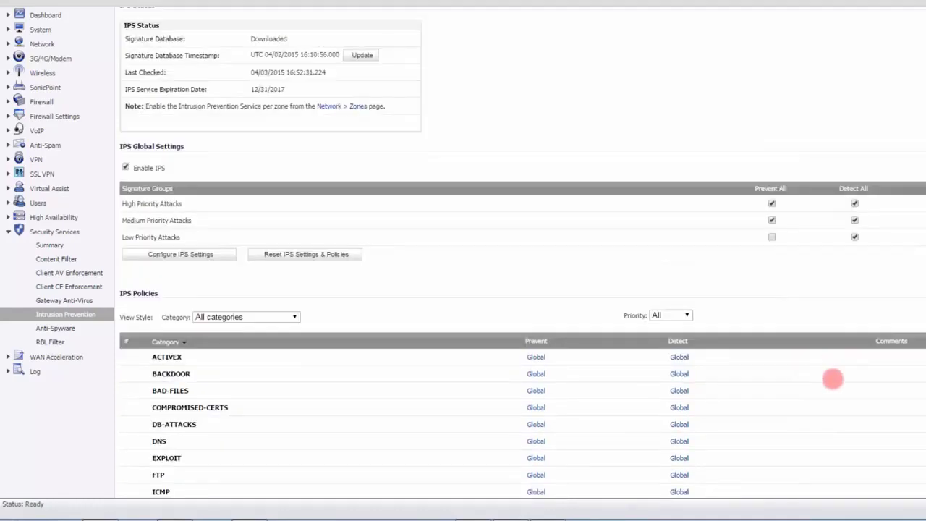
{"action": "scroll", "coordinate": [833, 379], "scroll_direction": "up", "scroll_amount": 1}
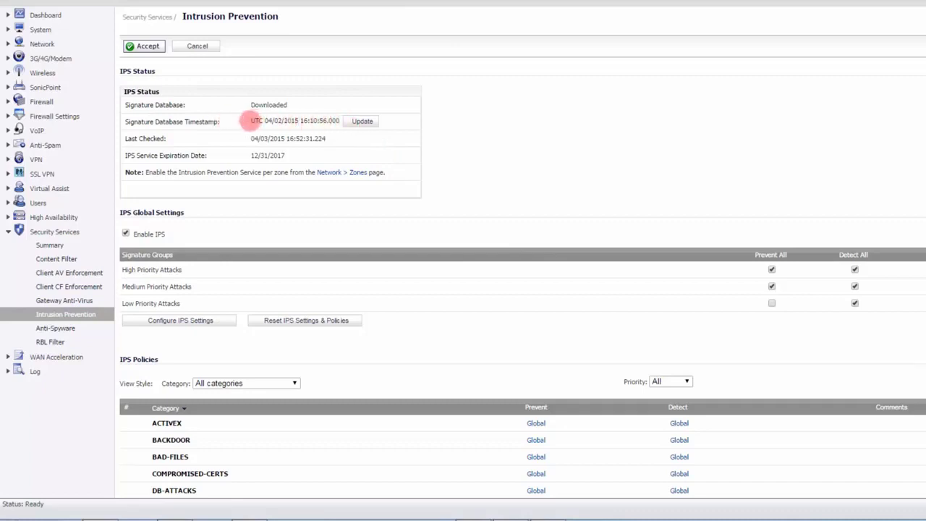
{"action": "left_click_drag", "start_coordinate": [253, 120], "coordinate": [341, 121]}
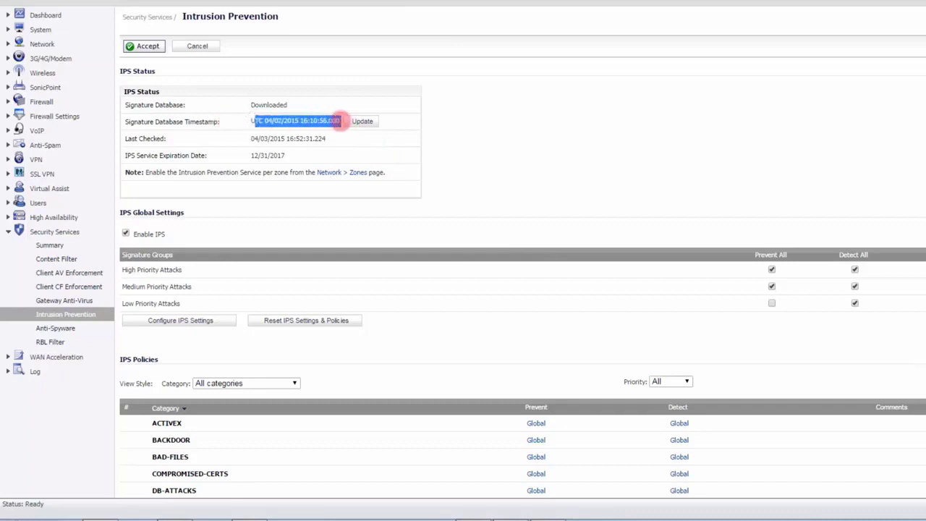
{"action": "left_click", "coordinate": [471, 138]}
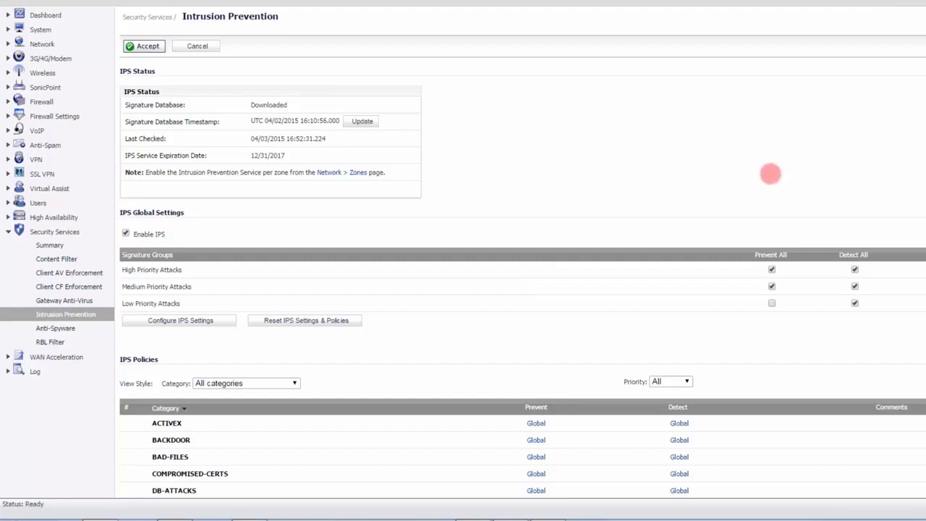
Step: Open the ACTIVEX category's settings in the IPS policies and close them without changes
{"action": "scroll", "coordinate": [759, 325], "scroll_direction": "down", "scroll_amount": 3}
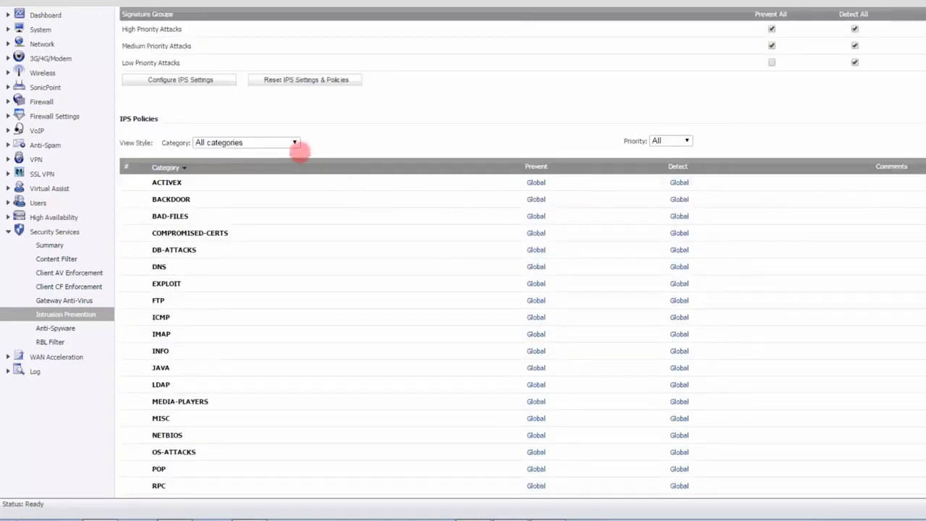
{"action": "scroll", "coordinate": [354, 288], "scroll_direction": "down", "scroll_amount": 3}
{"action": "scroll", "coordinate": [354, 288], "scroll_direction": "up", "scroll_amount": 3}
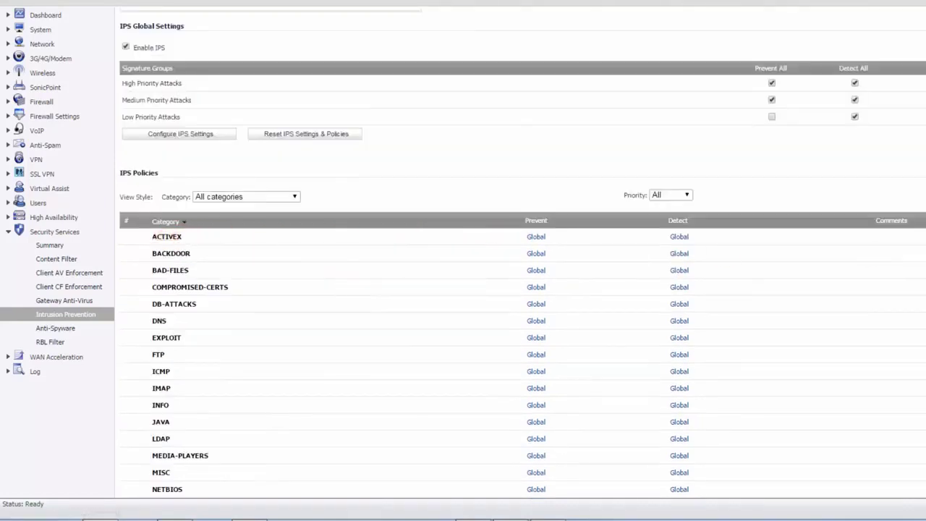
{"action": "left_click", "coordinate": [923, 236]}
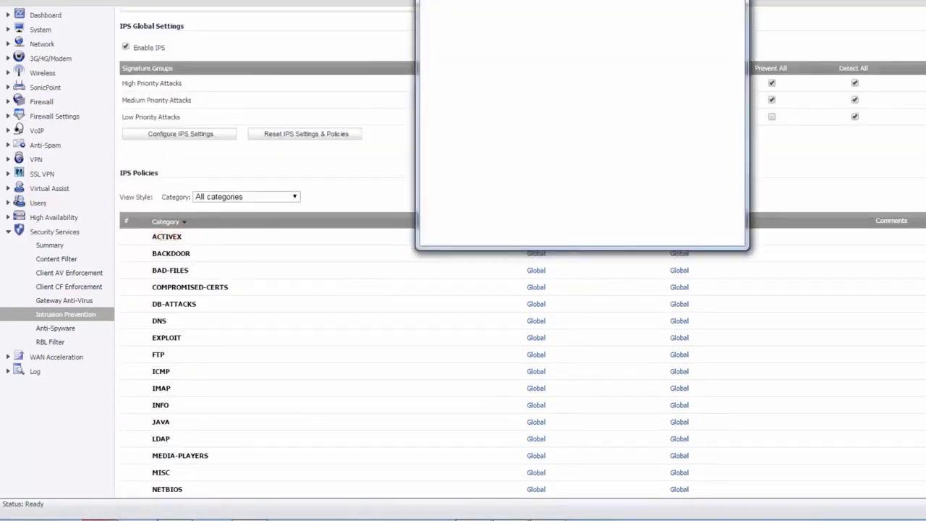
{"action": "left_click", "coordinate": [737, 1]}
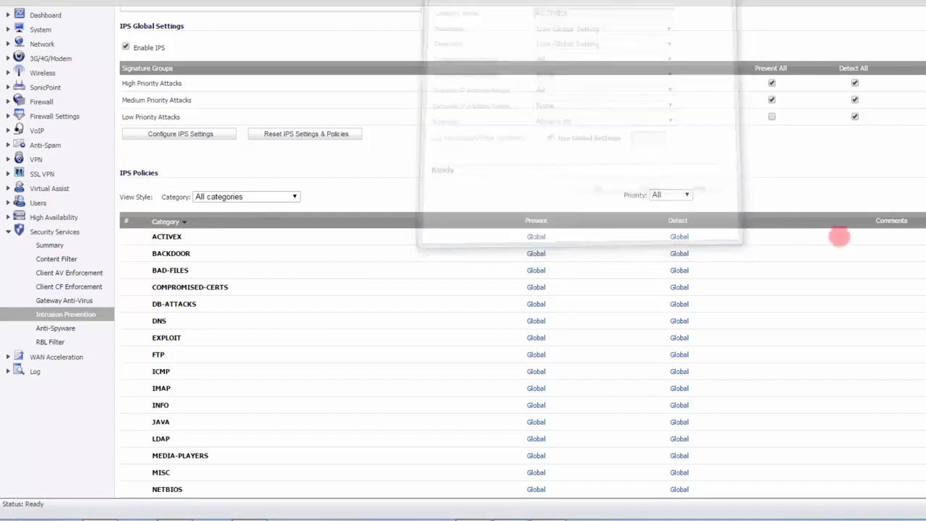
Step: Show the individual signatures in the ACTIVEX category of the IPS policies and look through them
{"action": "scroll", "coordinate": [870, 325], "scroll_direction": "down", "scroll_amount": 2}
{"action": "left_click", "coordinate": [166, 116]}
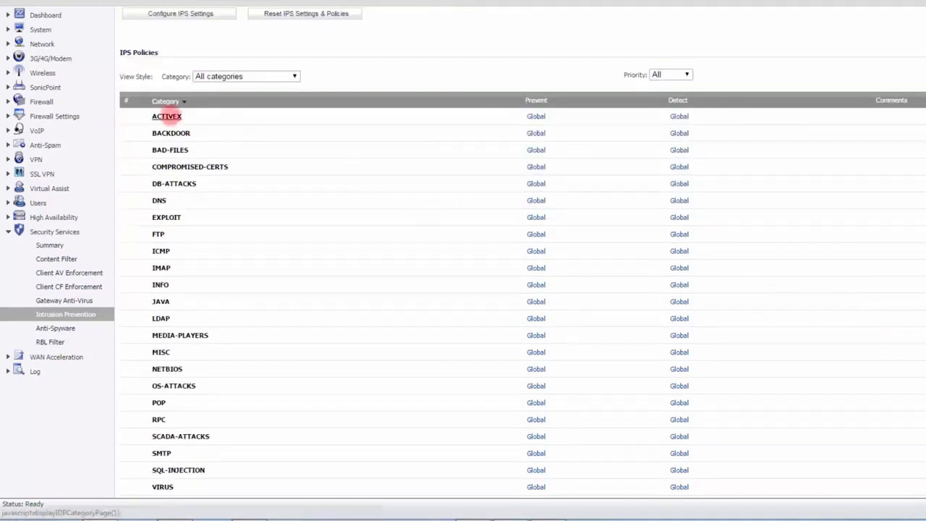
{"action": "scroll", "coordinate": [548, 308], "scroll_direction": "down", "scroll_amount": 2}
{"action": "scroll", "coordinate": [548, 308], "scroll_direction": "down", "scroll_amount": 8}
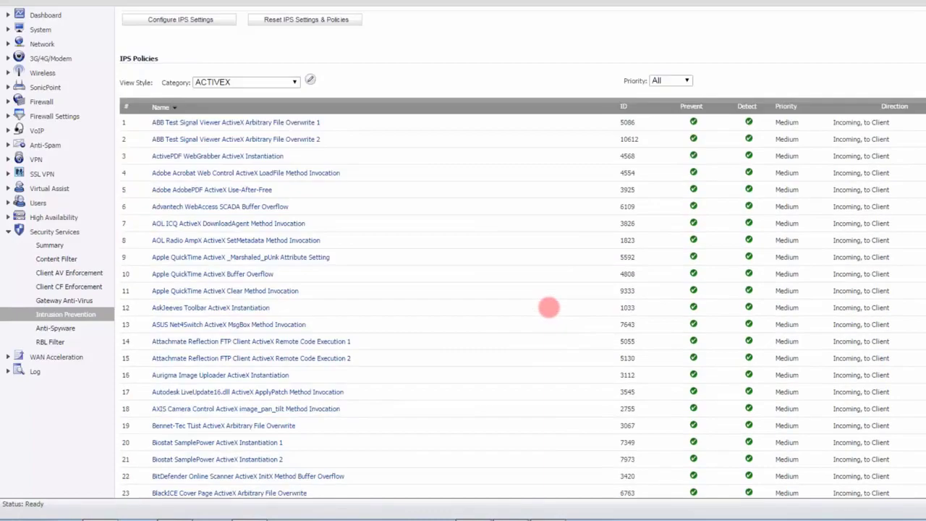
{"action": "scroll", "coordinate": [548, 307], "scroll_direction": "up", "scroll_amount": 7}
{"action": "scroll", "coordinate": [550, 307], "scroll_direction": "up", "scroll_amount": 2}
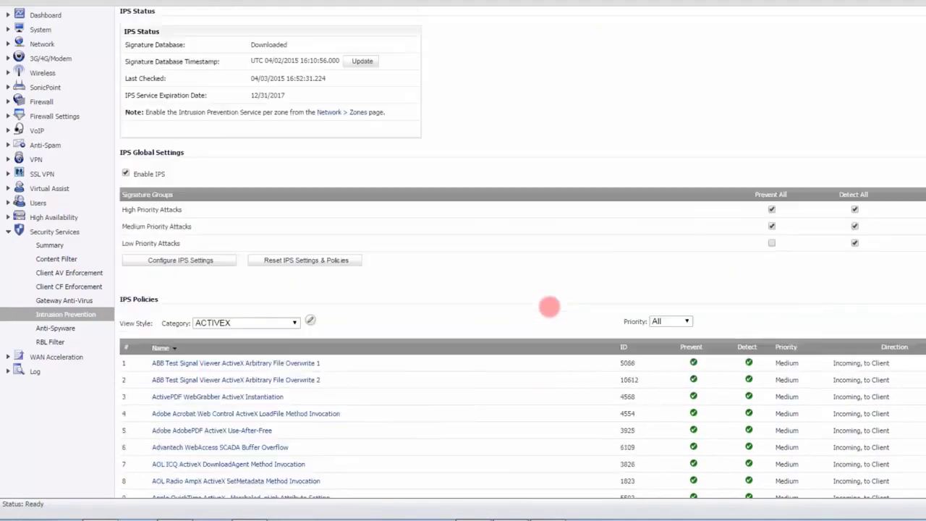
Step: Filter the IPS policies to the DNS category and examine its signatures alongside the global prevent and detect settings
{"action": "scroll", "coordinate": [527, 343], "scroll_direction": "down", "scroll_amount": 2}
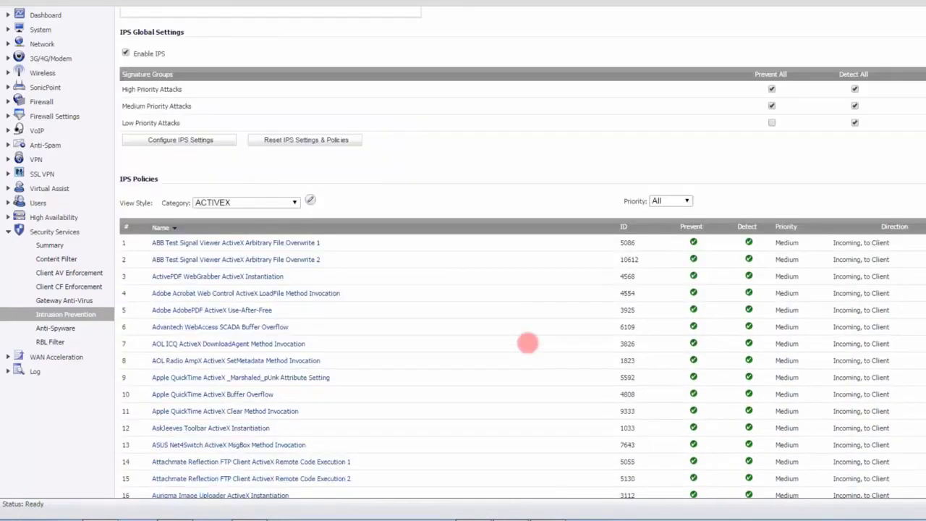
{"action": "left_click", "coordinate": [295, 203]}
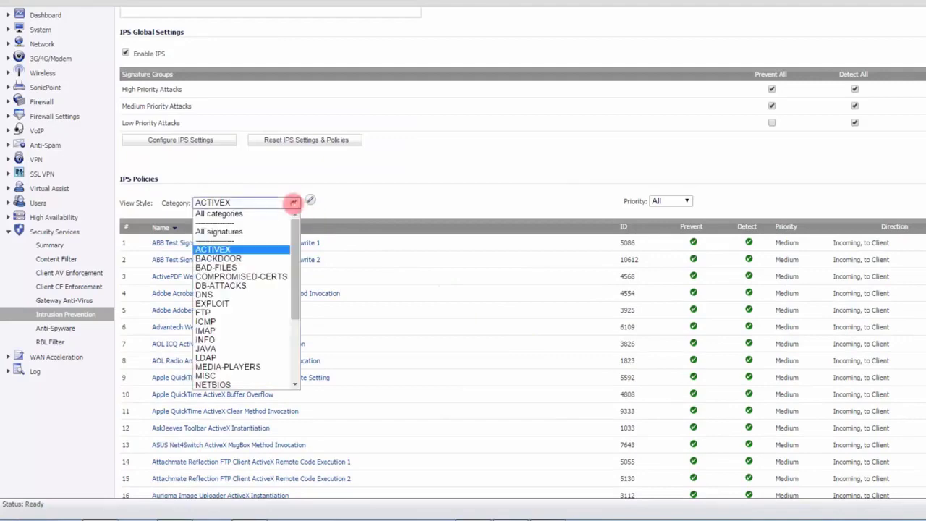
{"action": "left_click", "coordinate": [217, 295]}
{"action": "scroll", "coordinate": [620, 269], "scroll_direction": "down", "scroll_amount": 9}
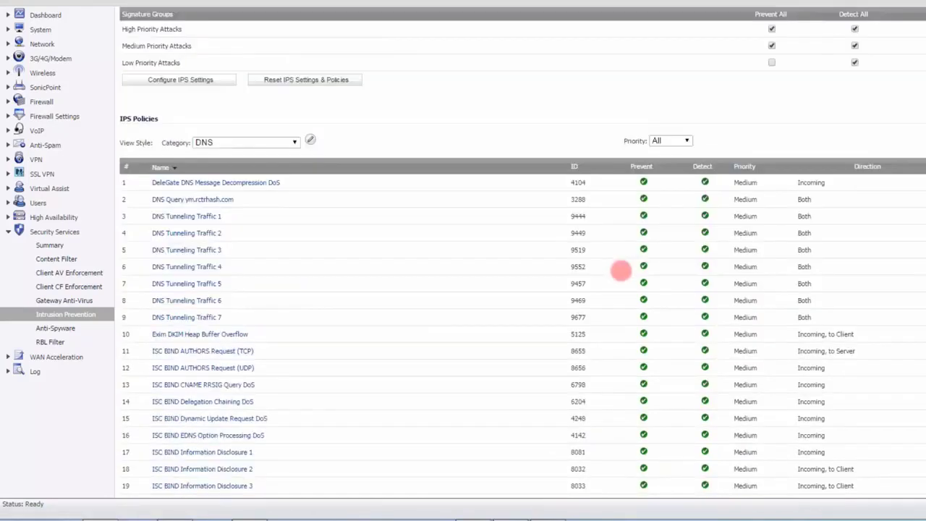
{"action": "scroll", "coordinate": [621, 269], "scroll_direction": "down", "scroll_amount": 3}
{"action": "scroll", "coordinate": [558, 287], "scroll_direction": "up", "scroll_amount": 6}
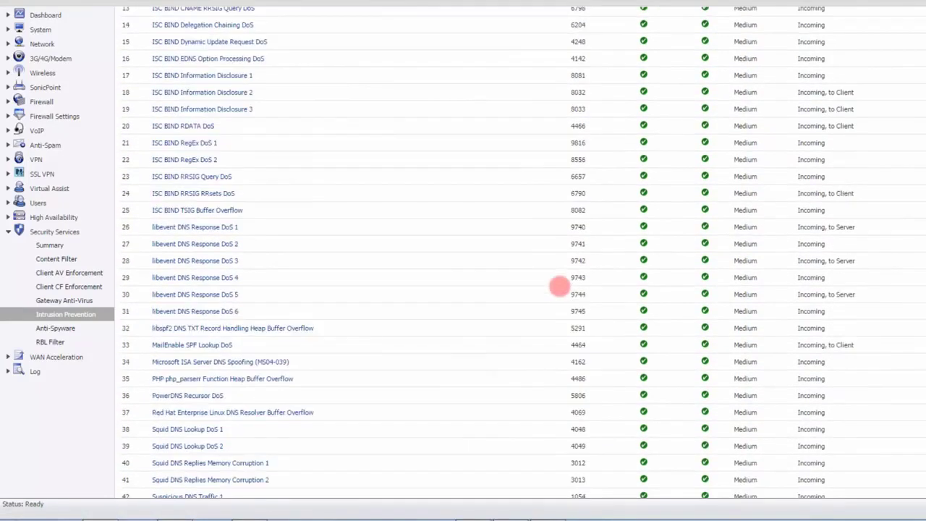
{"action": "scroll", "coordinate": [560, 288], "scroll_direction": "up", "scroll_amount": 4}
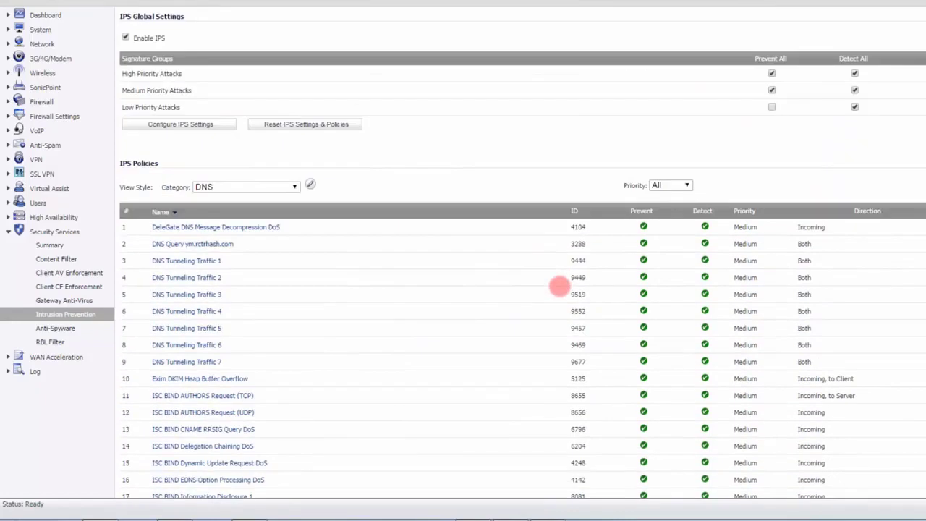
{"action": "scroll", "coordinate": [559, 287], "scroll_direction": "up", "scroll_amount": 3}
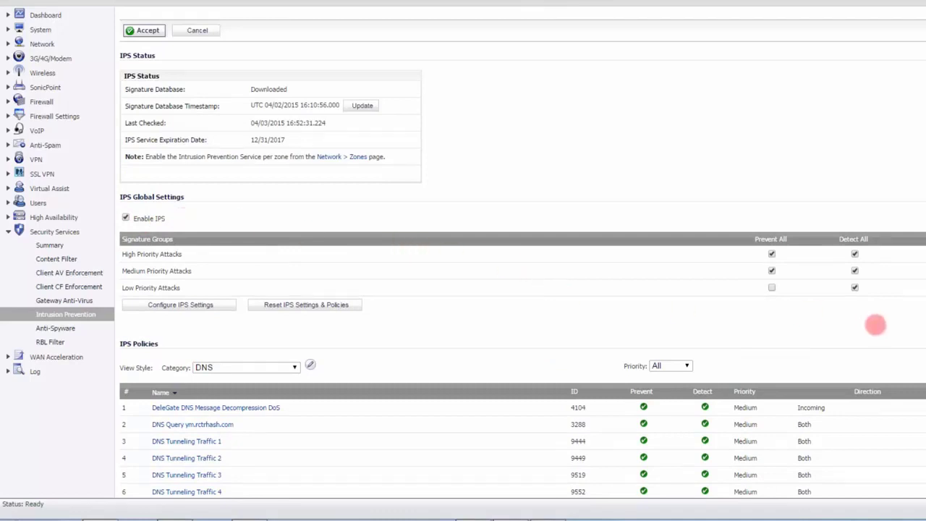
{"action": "scroll", "coordinate": [894, 336], "scroll_direction": "down", "scroll_amount": 2}
{"action": "scroll", "coordinate": [894, 336], "scroll_direction": "up", "scroll_amount": 2}
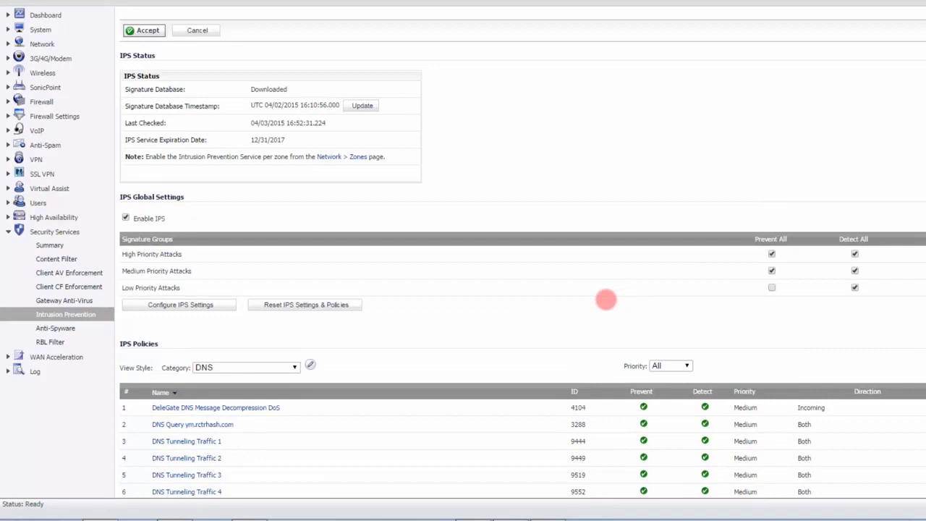
Step: Open the Anti-Spyware security service and examine its global settings, inspected protocols and list of signature policies
{"action": "left_click", "coordinate": [65, 330]}
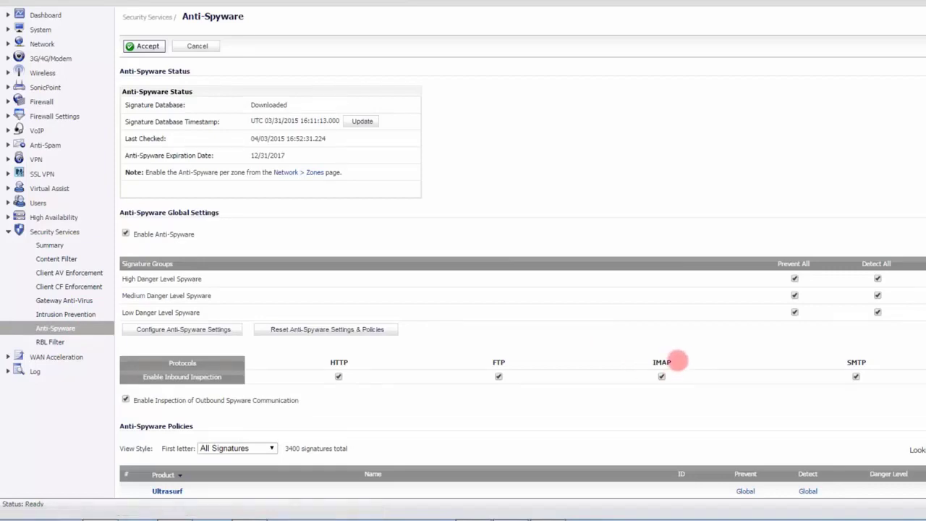
{"action": "scroll", "coordinate": [674, 373], "scroll_direction": "down", "scroll_amount": 3}
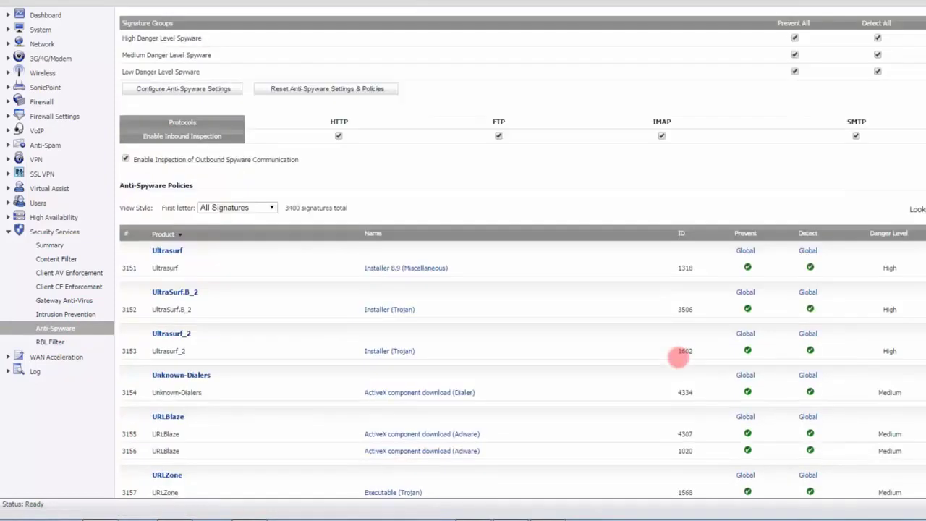
{"action": "scroll", "coordinate": [679, 356], "scroll_direction": "down", "scroll_amount": 2}
{"action": "scroll", "coordinate": [679, 356], "scroll_direction": "up", "scroll_amount": 3}
{"action": "scroll", "coordinate": [681, 353], "scroll_direction": "up", "scroll_amount": 2}
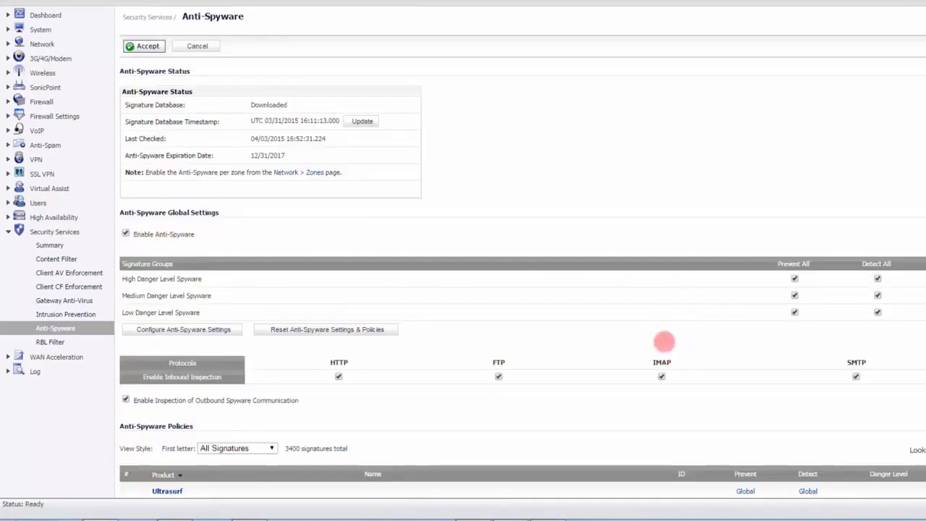
{"action": "scroll", "coordinate": [748, 387], "scroll_direction": "down", "scroll_amount": 2}
{"action": "scroll", "coordinate": [748, 387], "scroll_direction": "down", "scroll_amount": 2}
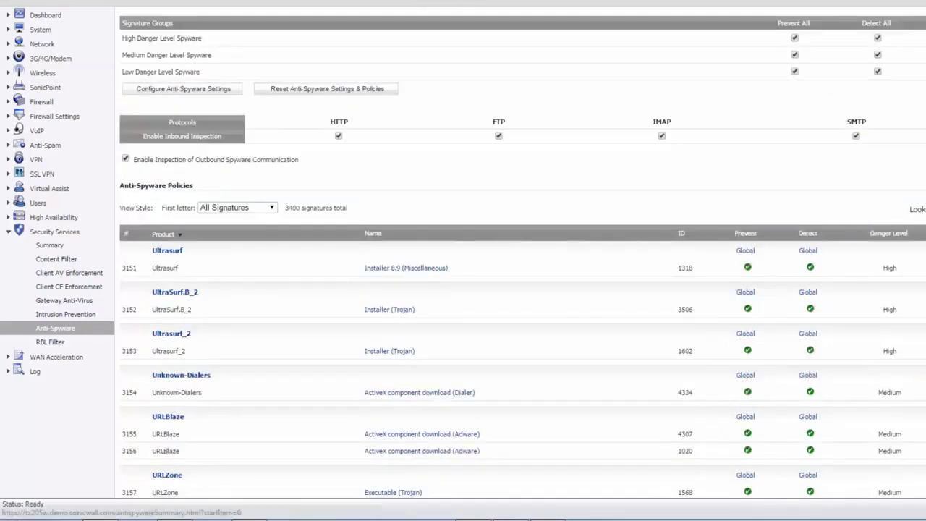
{"action": "scroll", "coordinate": [521, 253], "scroll_direction": "down", "scroll_amount": 6}
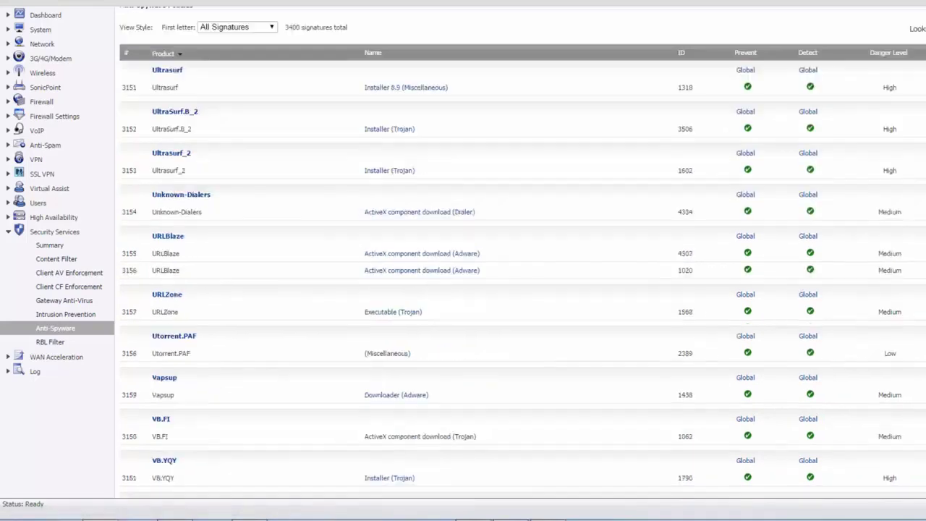
{"action": "scroll", "coordinate": [521, 253], "scroll_direction": "up", "scroll_amount": 7}
{"action": "scroll", "coordinate": [468, 242], "scroll_direction": "up", "scroll_amount": 3}
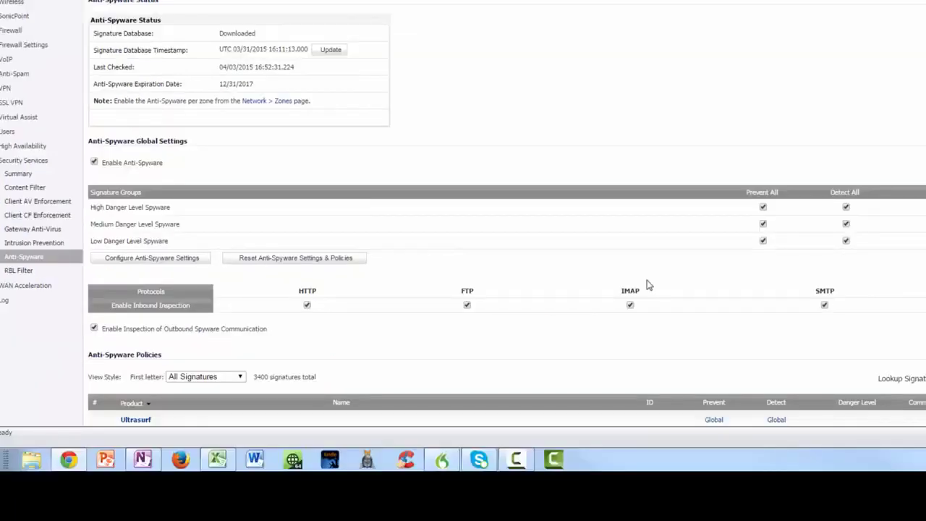
{"action": "scroll", "coordinate": [642, 285], "scroll_direction": "down", "scroll_amount": 2}
{"action": "scroll", "coordinate": [635, 286], "scroll_direction": "down", "scroll_amount": 2}
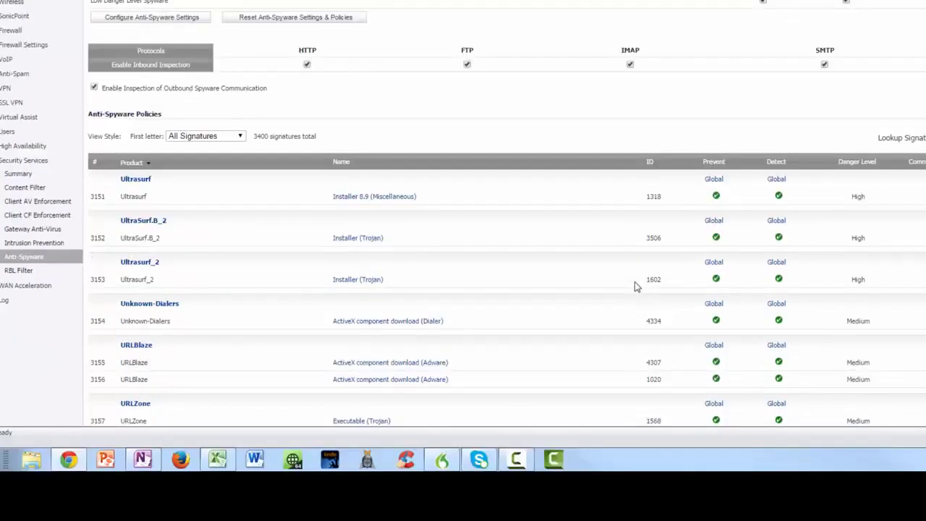
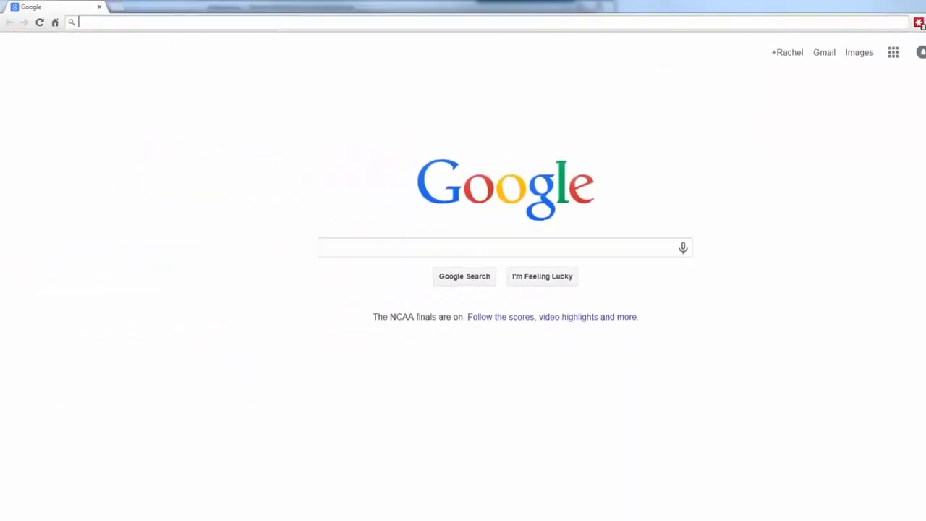
{"action": "type", "text": "www.packethacks.com"}
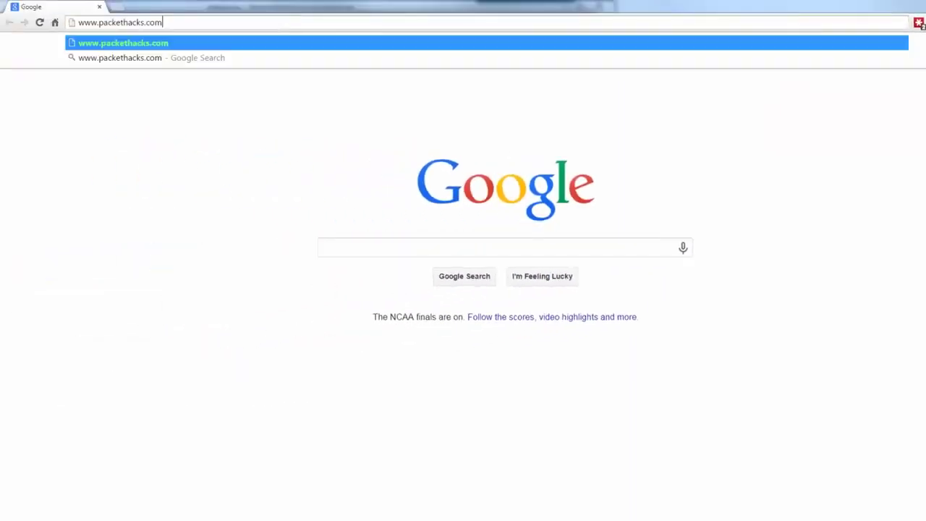
{"action": "key", "text": "Return"}
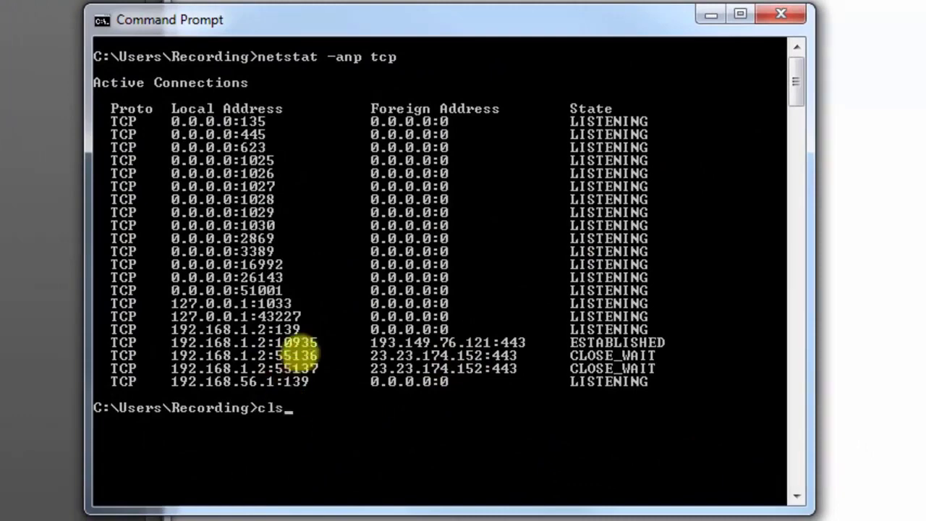
{"action": "key", "text": "Return"}
{"action": "key", "text": "Up"}
{"action": "key", "text": "Up"}
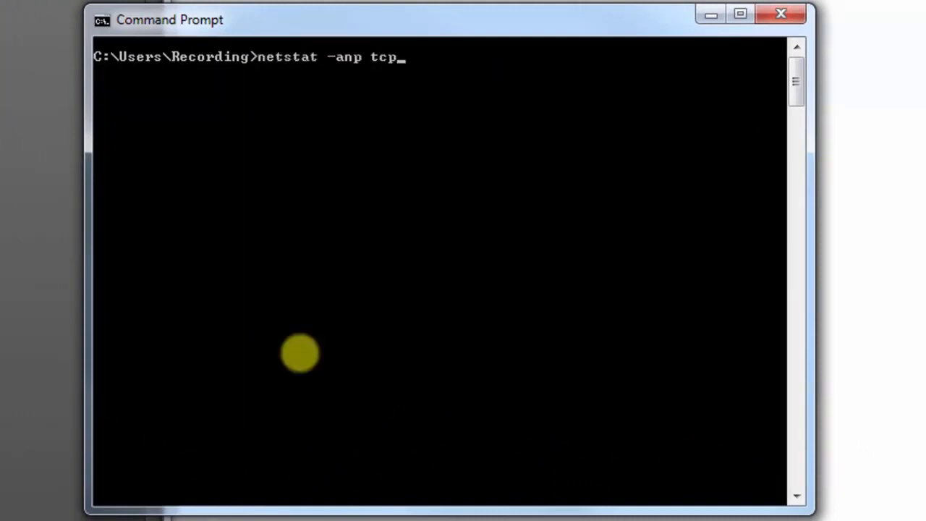
{"action": "key", "text": "Return"}
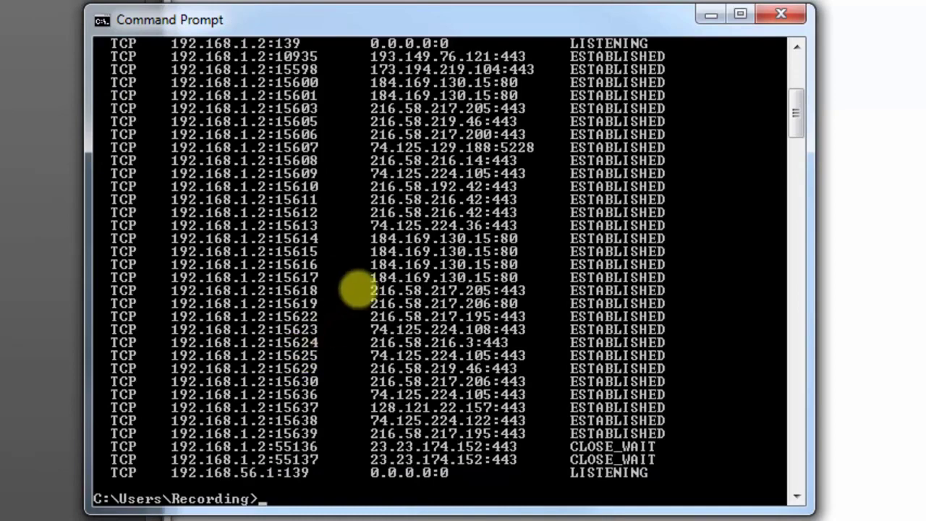
Step: Look through the netstat output from the listening ports to the established connections, comparing local and foreign addresses
{"action": "left_click_drag", "start_coordinate": [796, 129], "coordinate": [796, 83]}
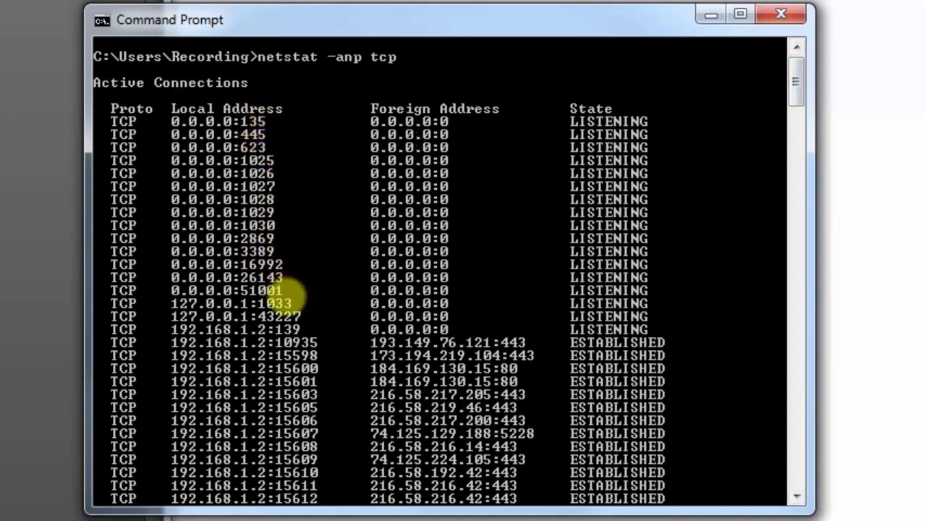
{"action": "left_click_drag", "start_coordinate": [795, 94], "coordinate": [793, 125]}
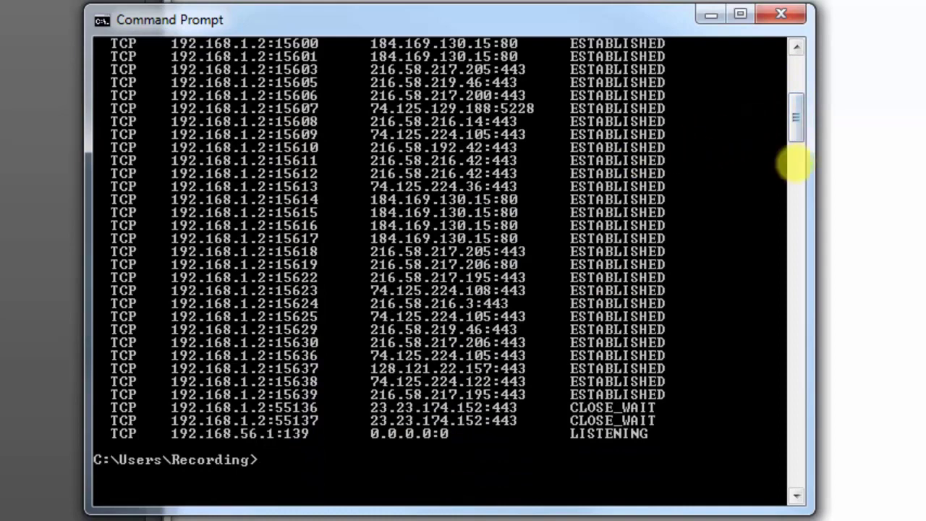
{"action": "scroll", "coordinate": [792, 110], "scroll_direction": "up", "scroll_amount": 2}
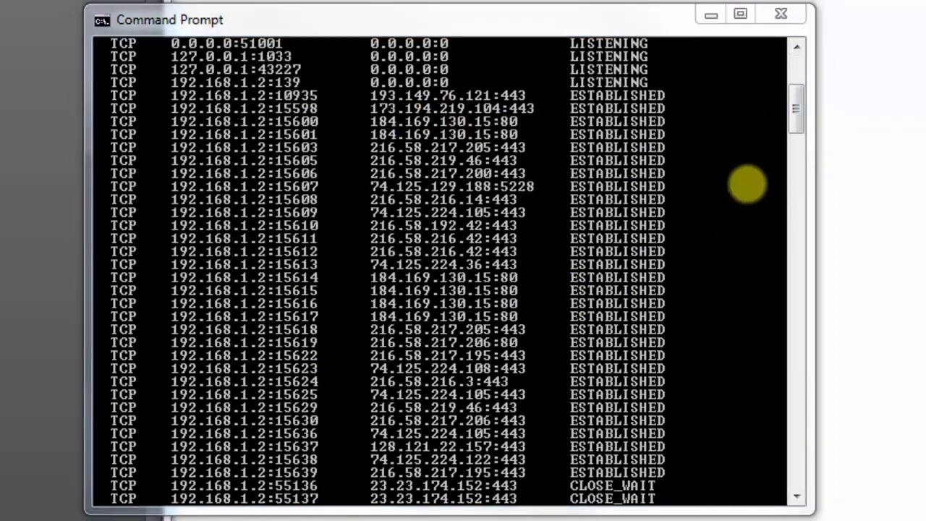
{"action": "left_click_drag", "start_coordinate": [800, 114], "coordinate": [798, 87]}
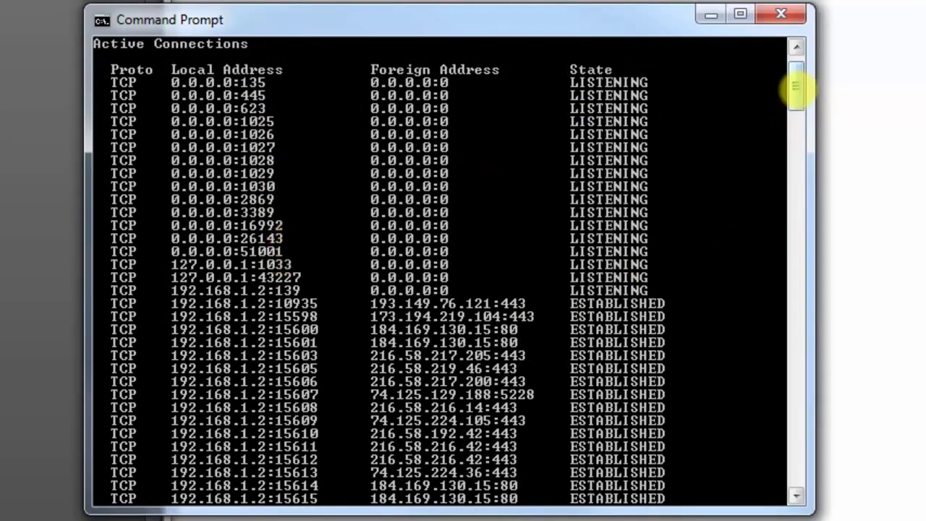
{"action": "left_click_drag", "start_coordinate": [798, 87], "coordinate": [791, 118]}
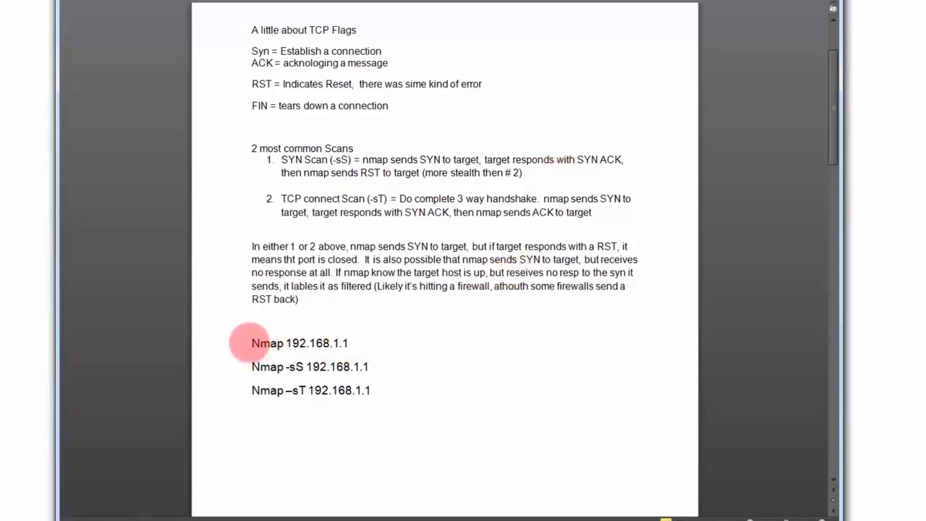
Step: Highlight the basic Nmap 192.168.1.1 command in the notes on TCP flags and scan types, and clear the selection
{"action": "left_click_drag", "start_coordinate": [250, 342], "coordinate": [352, 348]}
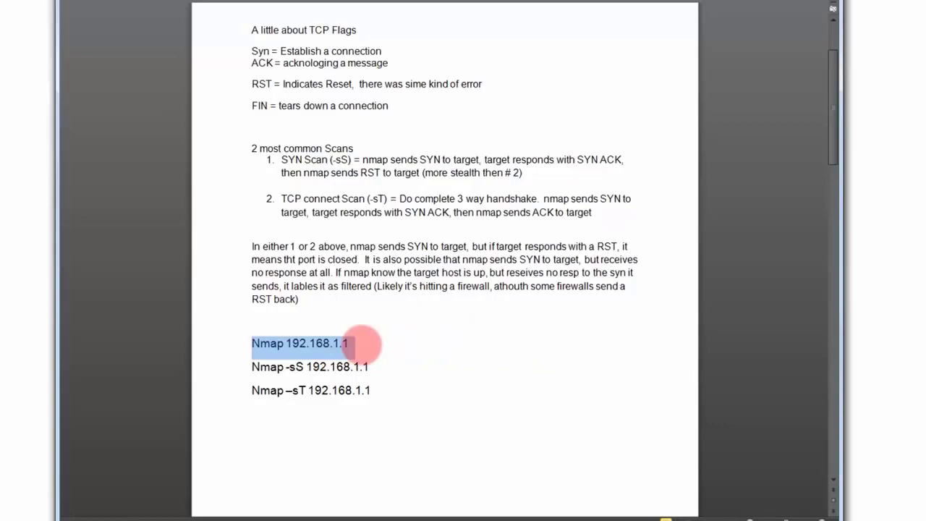
{"action": "left_click", "coordinate": [362, 343]}
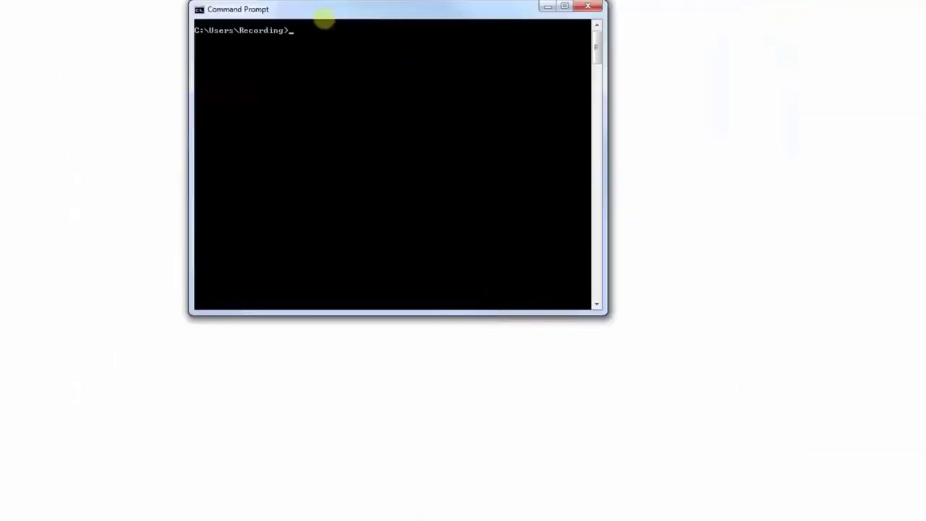
{"action": "left_click_drag", "start_coordinate": [338, 14], "coordinate": [348, 45]}
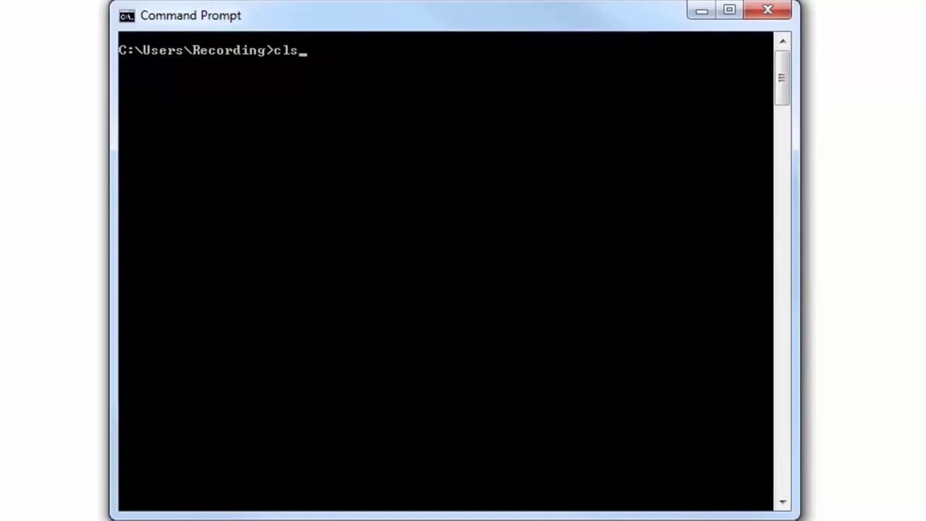
{"action": "key", "text": "Up"}
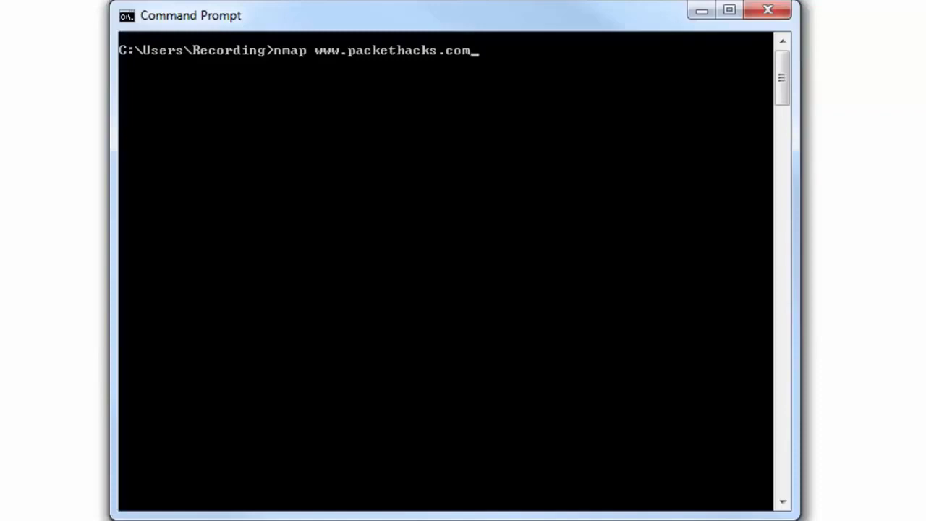
{"action": "key", "text": "Return"}
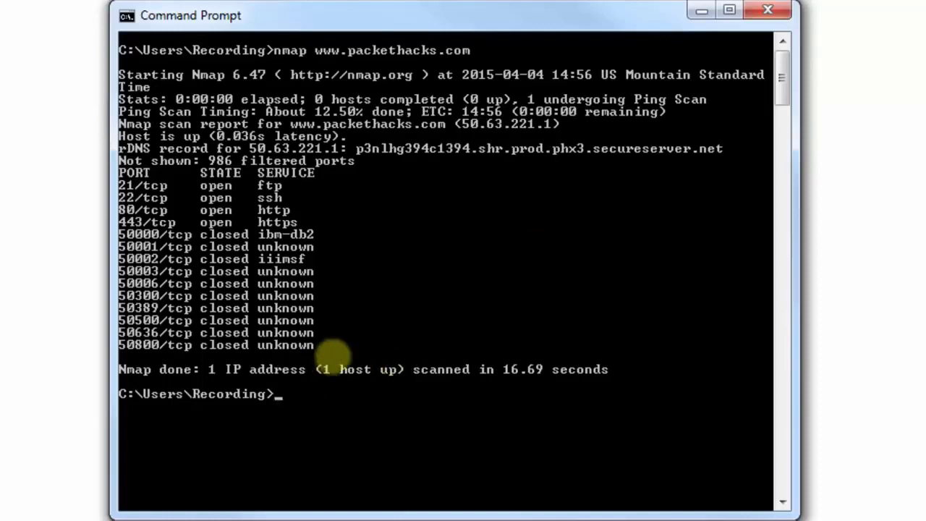
Step: Run a basic nmap scan of the address 8.8.8.8
{"action": "type", "text": "nmap 8.8.8.8"}
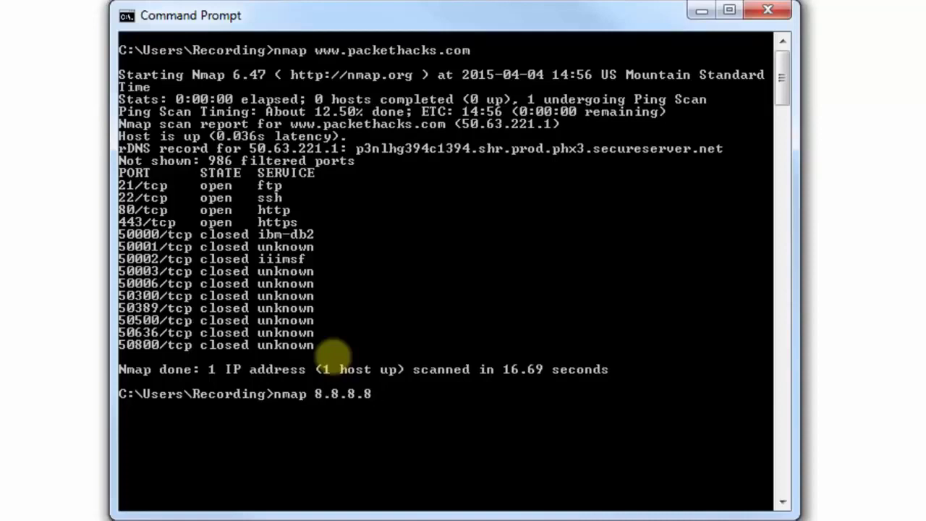
{"action": "key", "text": "Return"}
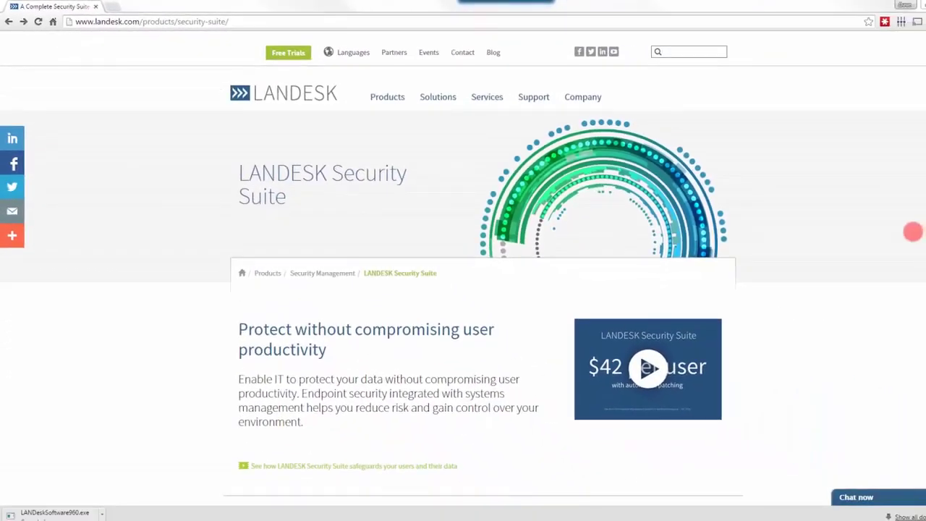
Step: In the browser, open the Patch management page from the LANDESK Security Suite capabilities
{"action": "scroll", "coordinate": [463, 289], "scroll_direction": "down", "scroll_amount": 7}
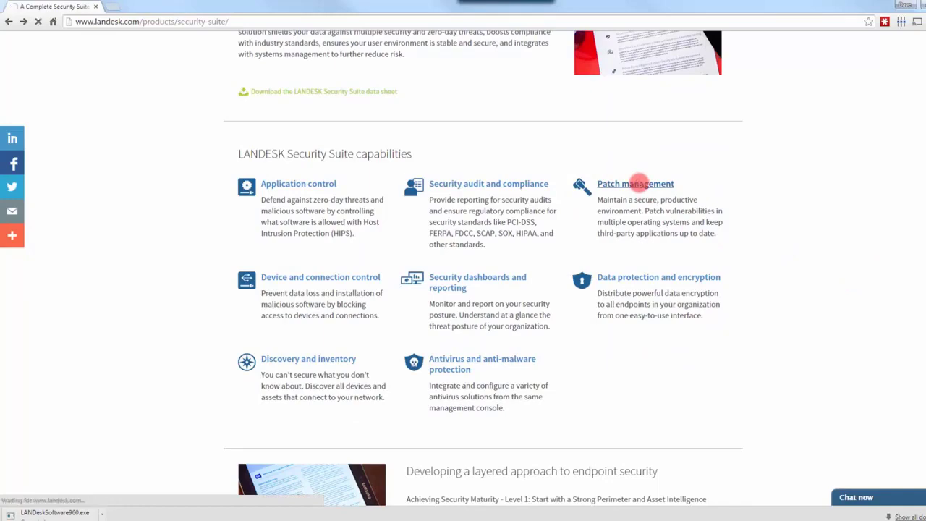
{"action": "left_click", "coordinate": [637, 182]}
{"action": "scroll", "coordinate": [841, 294], "scroll_direction": "down", "scroll_amount": 3}
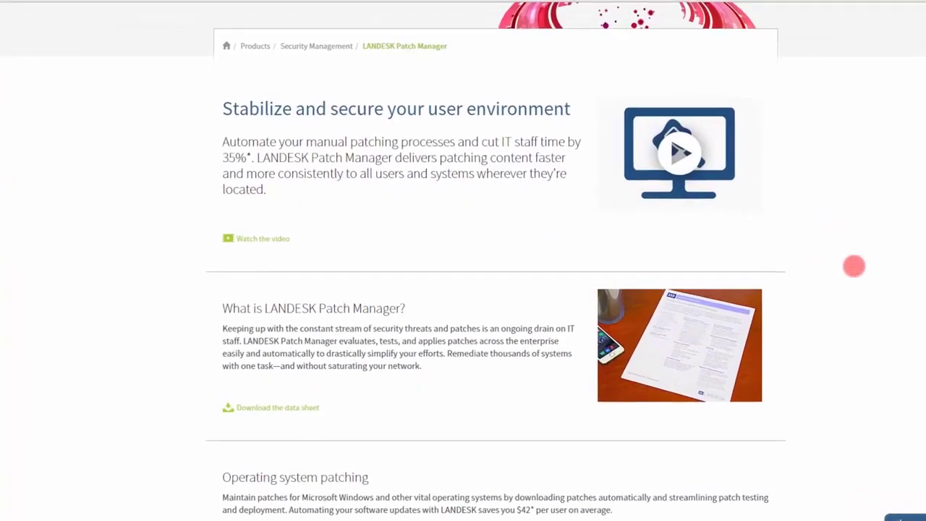
Step: Read the LANDESK Patch Manager sections on operating system, third-party and remote patching, visibility, automation and platform support, down to the quote request
{"action": "scroll", "coordinate": [853, 267], "scroll_direction": "down", "scroll_amount": 2}
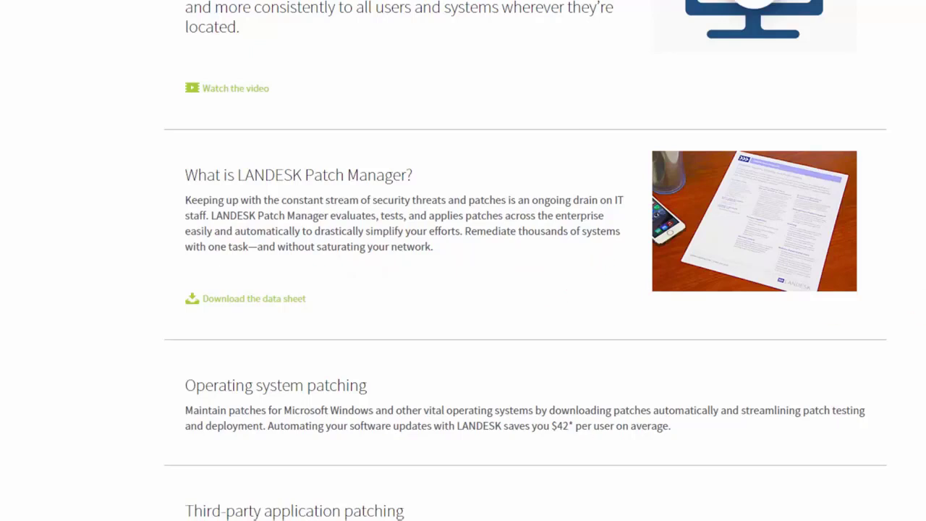
{"action": "scroll", "coordinate": [463, 261], "scroll_direction": "down", "scroll_amount": 1}
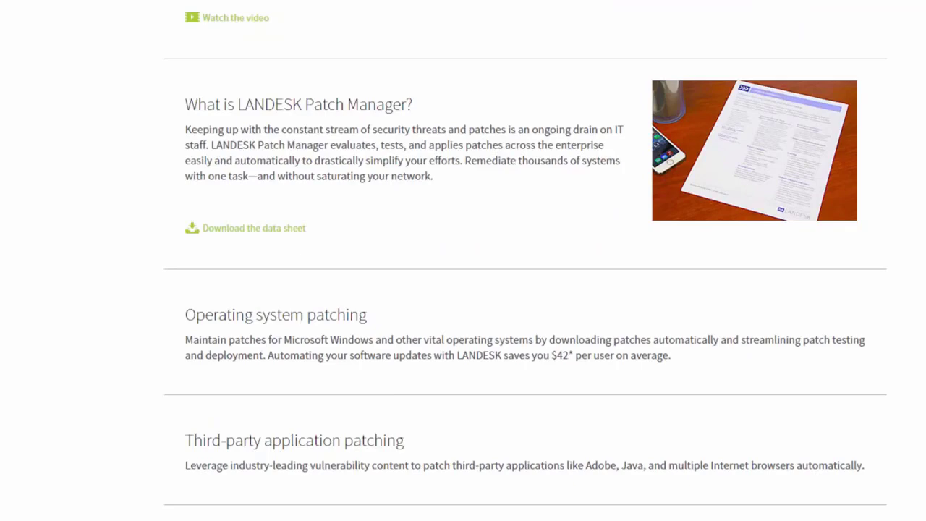
{"action": "scroll", "coordinate": [463, 260], "scroll_direction": "down", "scroll_amount": 1}
{"action": "scroll", "coordinate": [463, 261], "scroll_direction": "down", "scroll_amount": 1}
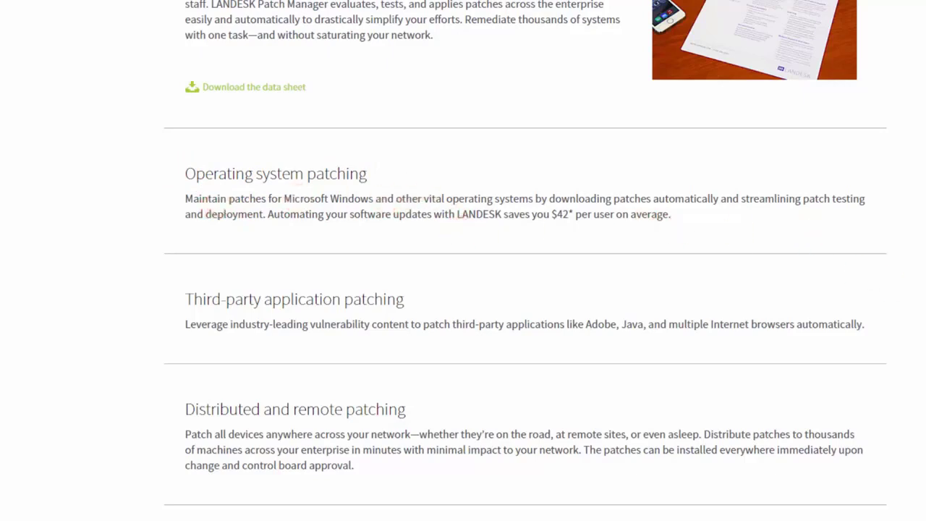
{"action": "scroll", "coordinate": [463, 290], "scroll_direction": "down", "scroll_amount": 2}
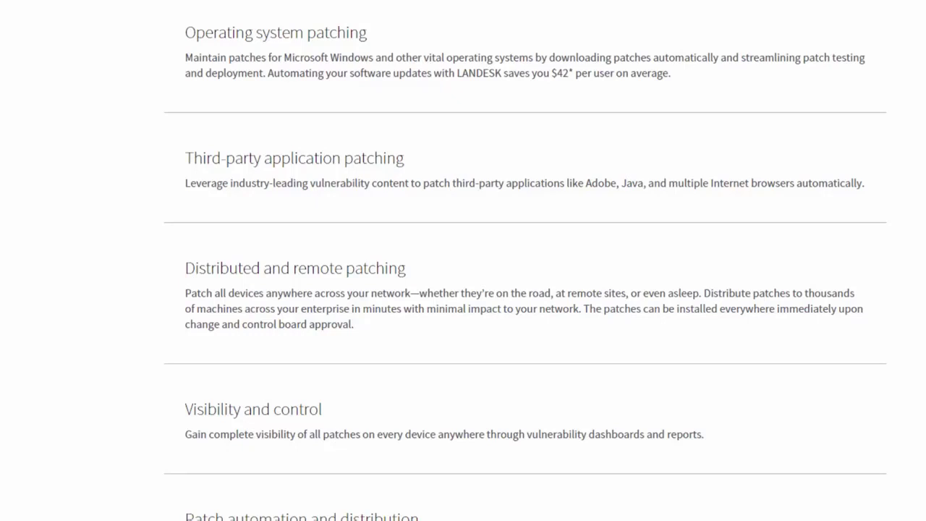
{"action": "scroll", "coordinate": [511, 149], "scroll_direction": "down", "scroll_amount": 2}
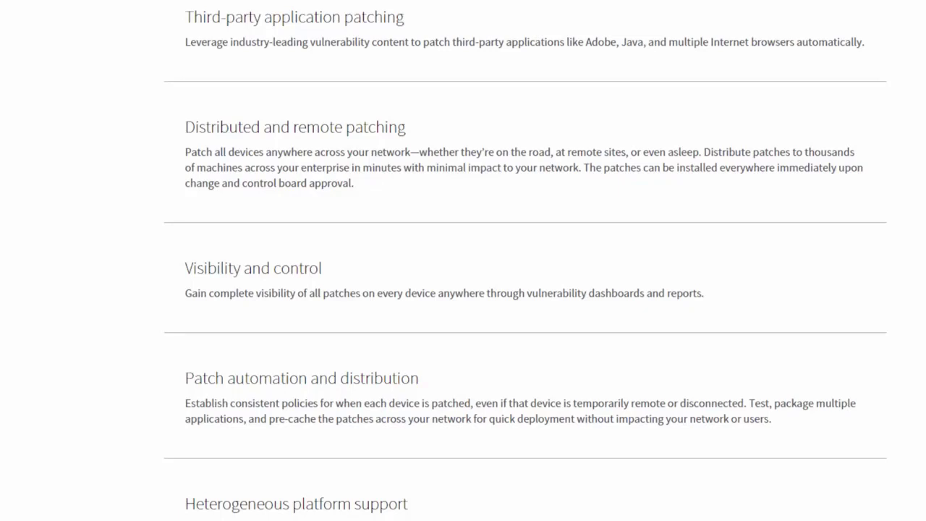
{"action": "scroll", "coordinate": [526, 261], "scroll_direction": "down", "scroll_amount": 2}
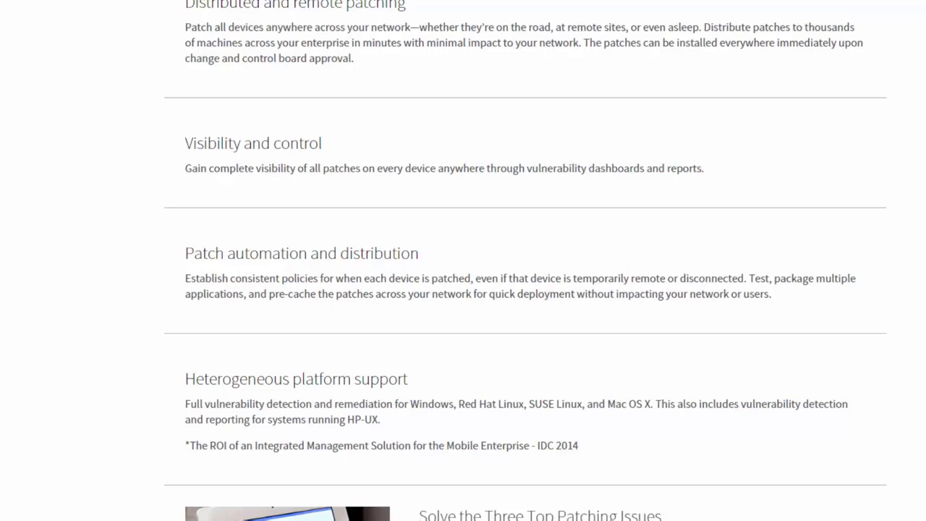
{"action": "scroll", "coordinate": [524, 289], "scroll_direction": "down", "scroll_amount": 2}
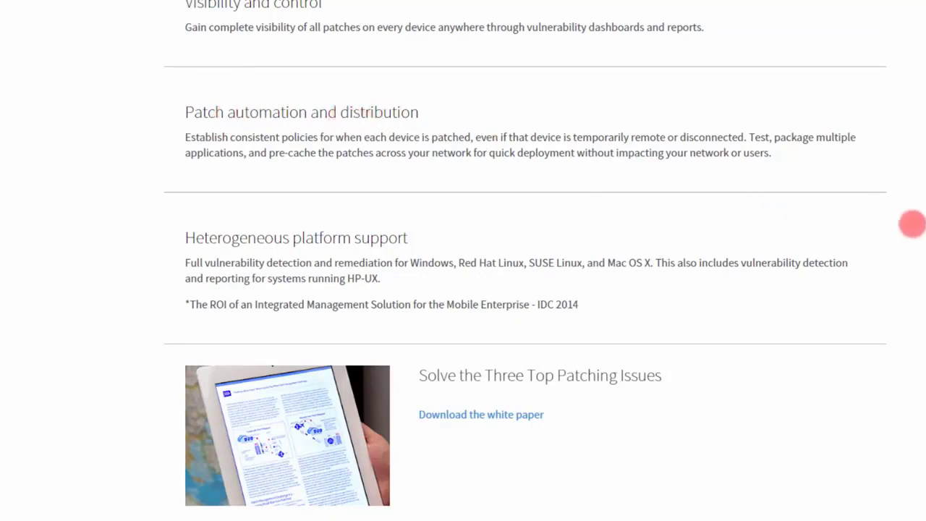
{"action": "scroll", "coordinate": [463, 289], "scroll_direction": "down", "scroll_amount": 1}
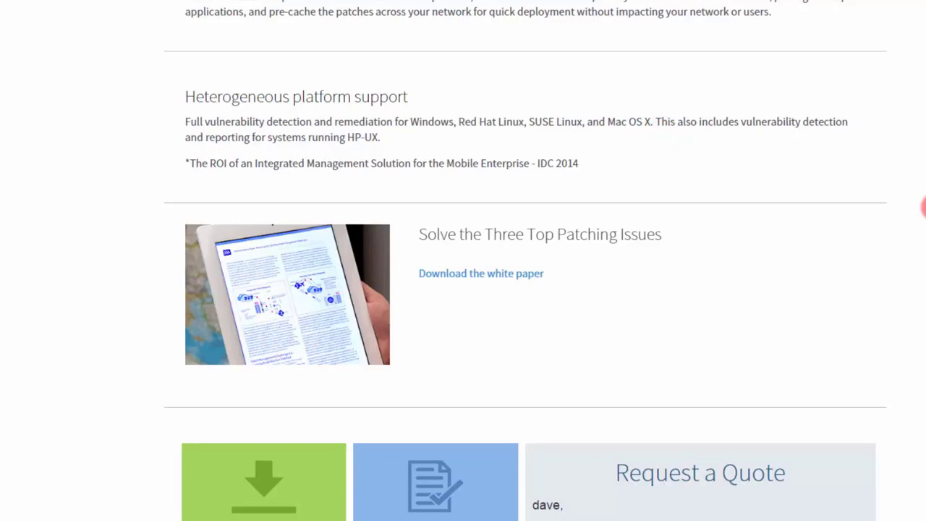
{"action": "scroll", "coordinate": [924, 207], "scroll_direction": "down", "scroll_amount": 2}
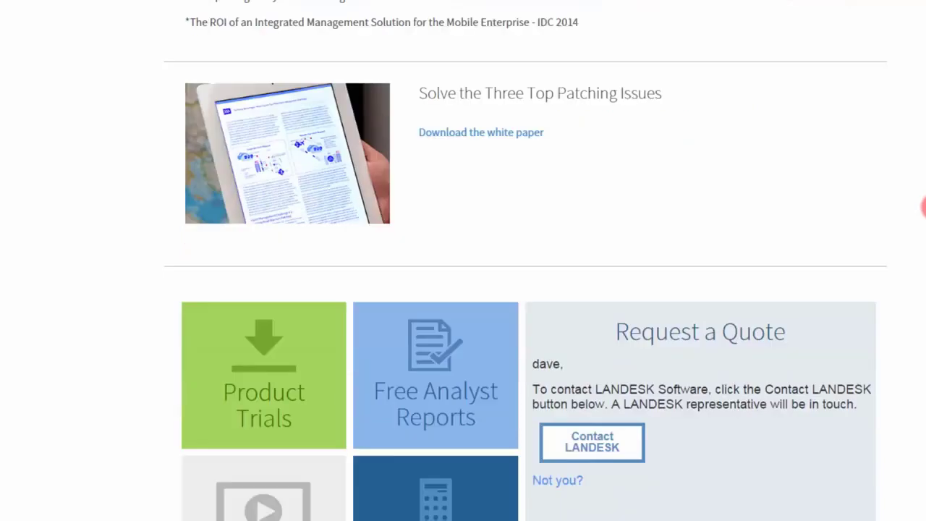
{"action": "scroll", "coordinate": [925, 207], "scroll_direction": "down", "scroll_amount": 1}
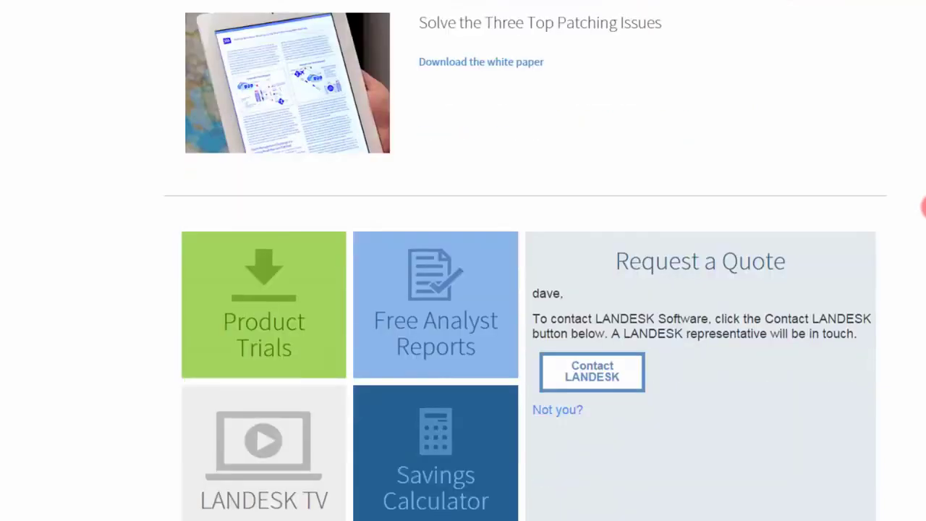
{"action": "scroll", "coordinate": [511, 63], "scroll_direction": "down", "scroll_amount": 1}
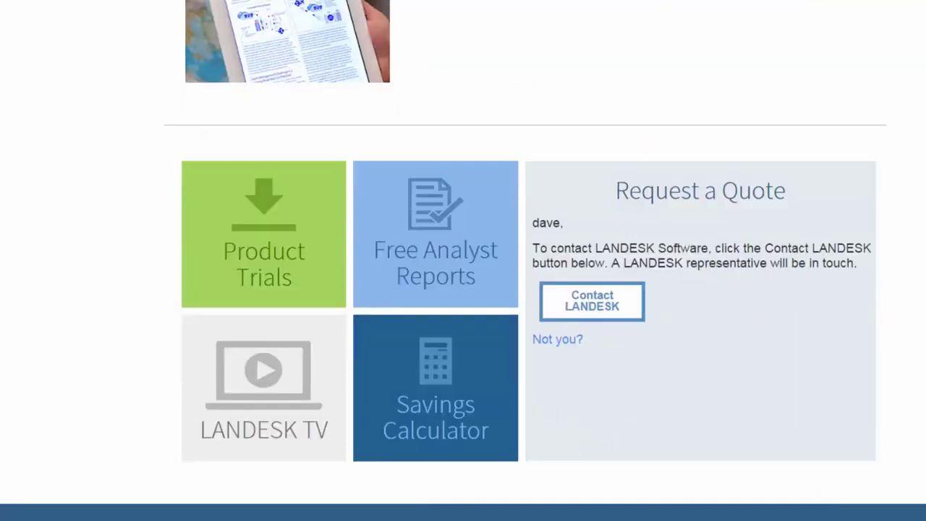
Step: Skim the LANDESK Patch Manager page once more and return to its introduction
{"action": "scroll", "coordinate": [463, 261], "scroll_direction": "up", "scroll_amount": 1}
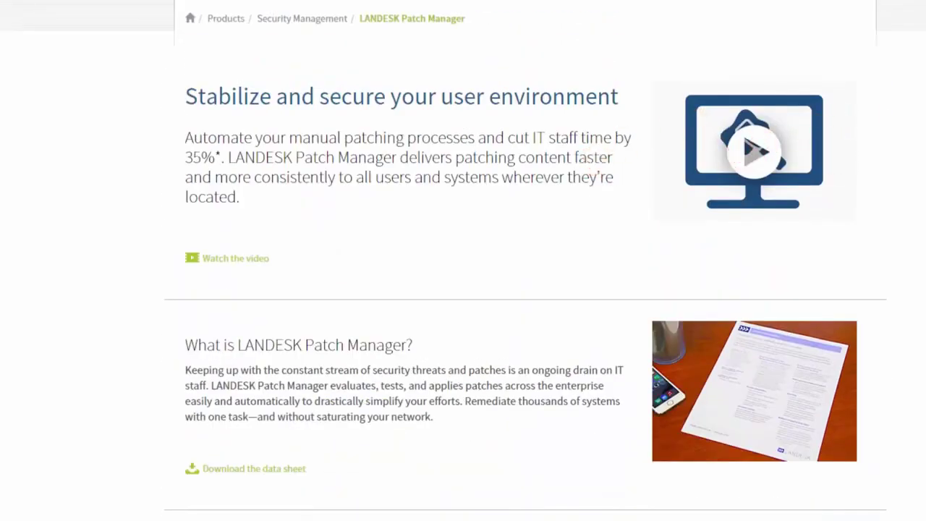
{"action": "scroll", "coordinate": [463, 260], "scroll_direction": "down", "scroll_amount": 1}
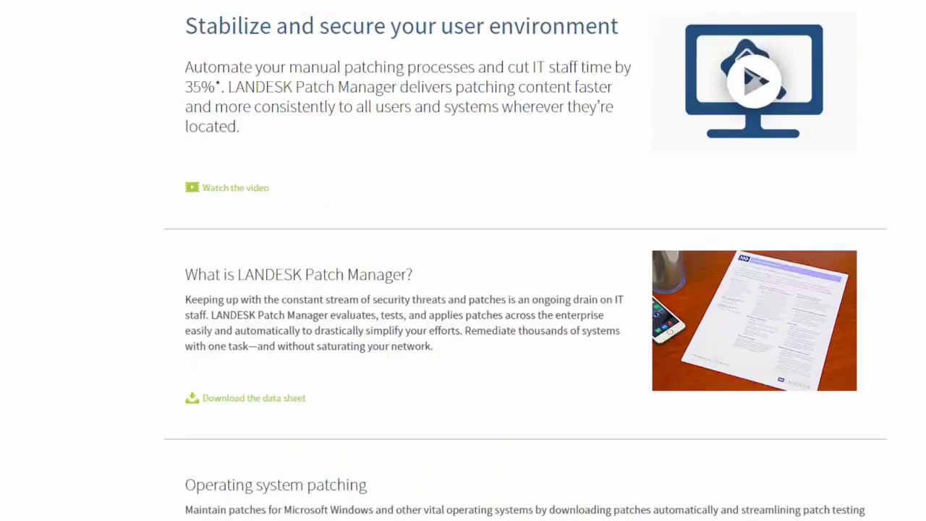
{"action": "scroll", "coordinate": [413, 432], "scroll_direction": "down", "scroll_amount": 12}
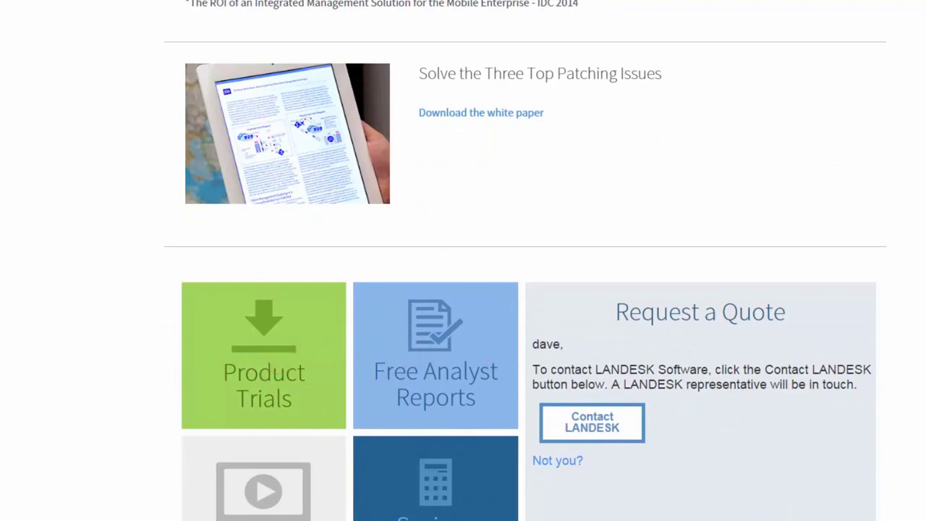
{"action": "scroll", "coordinate": [525, 261], "scroll_direction": "up", "scroll_amount": 5}
{"action": "scroll", "coordinate": [525, 260], "scroll_direction": "down", "scroll_amount": 3}
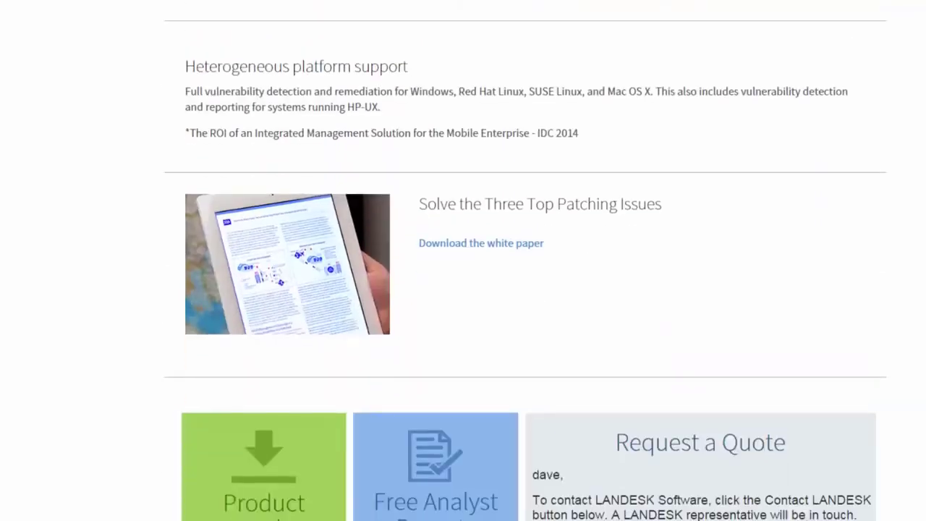
{"action": "scroll", "coordinate": [463, 260], "scroll_direction": "up", "scroll_amount": 15}
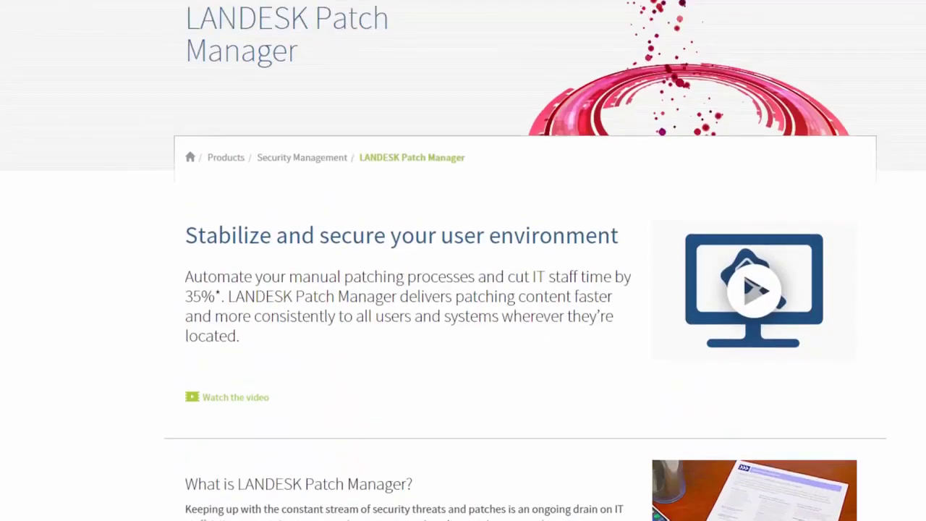
{"action": "scroll", "coordinate": [581, 42], "scroll_direction": "up", "scroll_amount": 1}
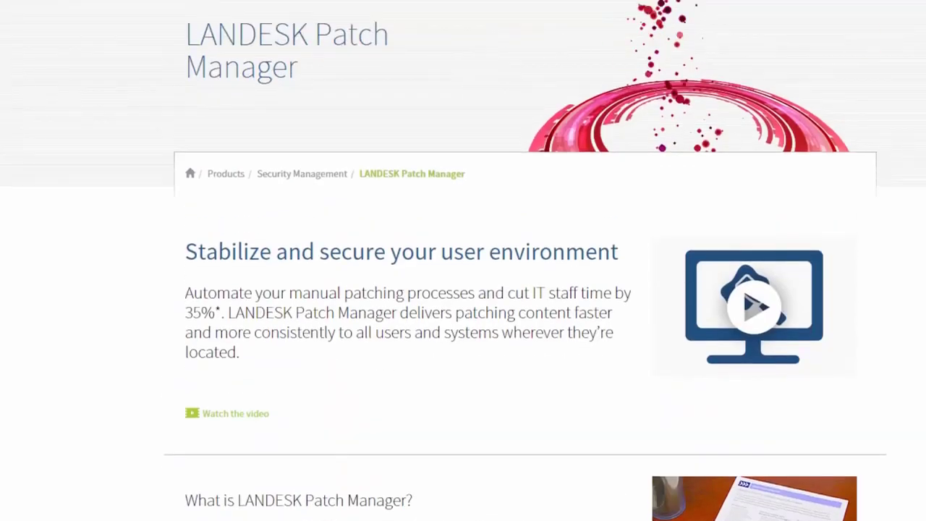
{"action": "scroll", "coordinate": [463, 260], "scroll_direction": "up", "scroll_amount": 2}
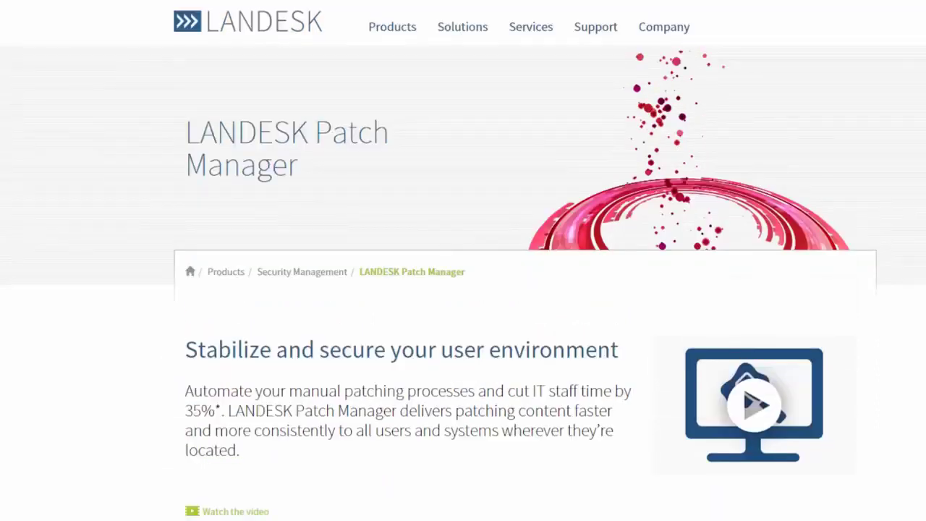
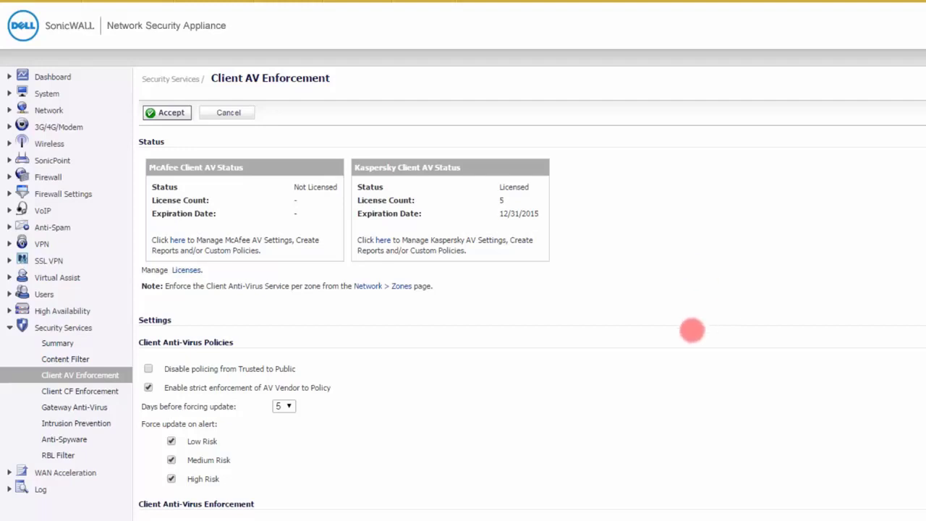
Step: Check the license management page from Client AV Enforcement, and view the address group behind the Kaspersky Client AV Enforcement List
{"action": "left_click", "coordinate": [186, 270]}
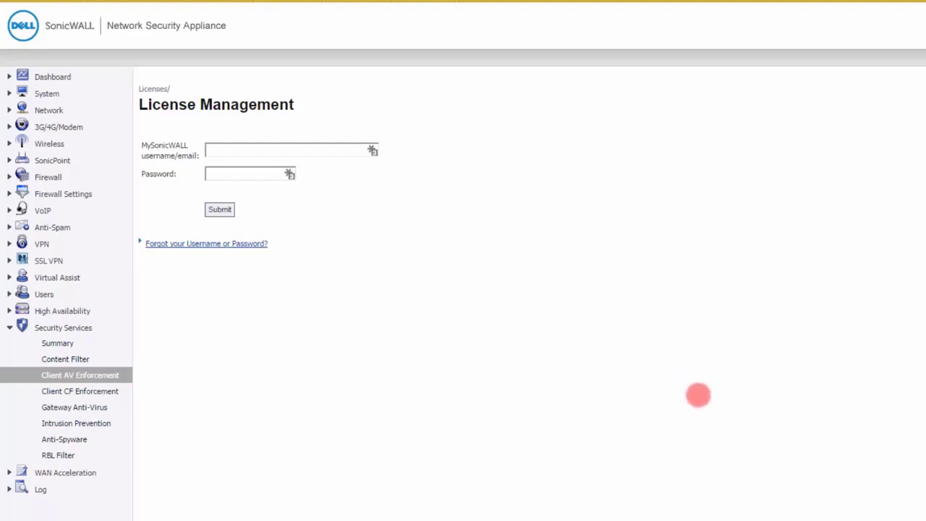
{"action": "left_click", "coordinate": [95, 375]}
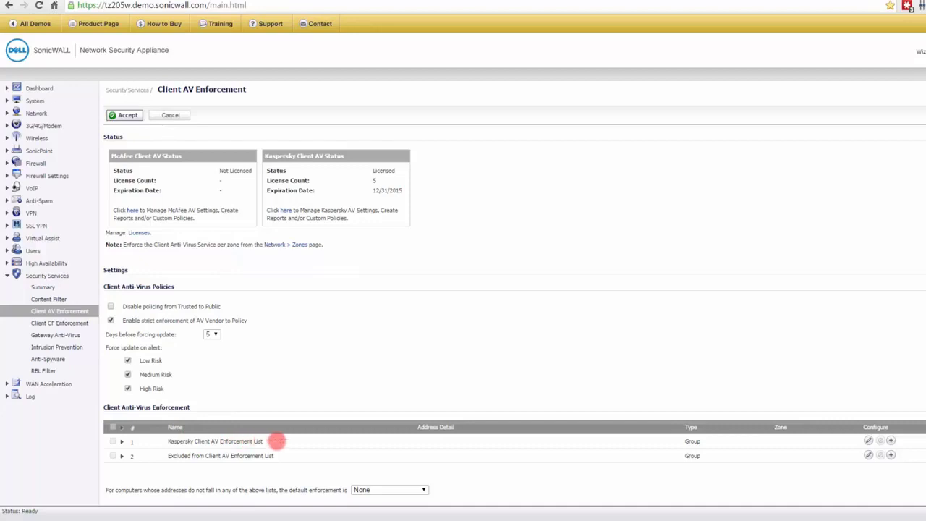
{"action": "left_click", "coordinate": [869, 441]}
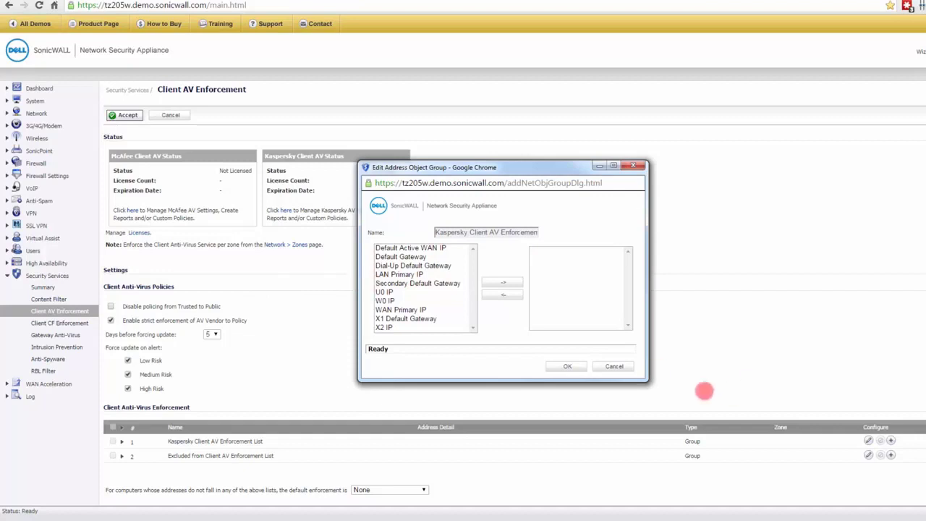
{"action": "left_click", "coordinate": [571, 367]}
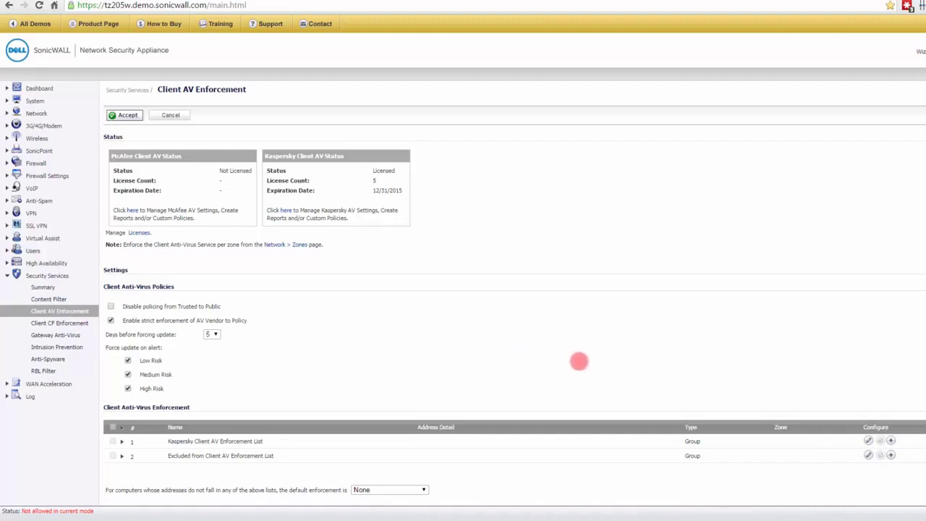
Step: Open the Gateway Anti-Virus page and examine its status, global protocol inspection settings and malware signature list
{"action": "left_click", "coordinate": [56, 335]}
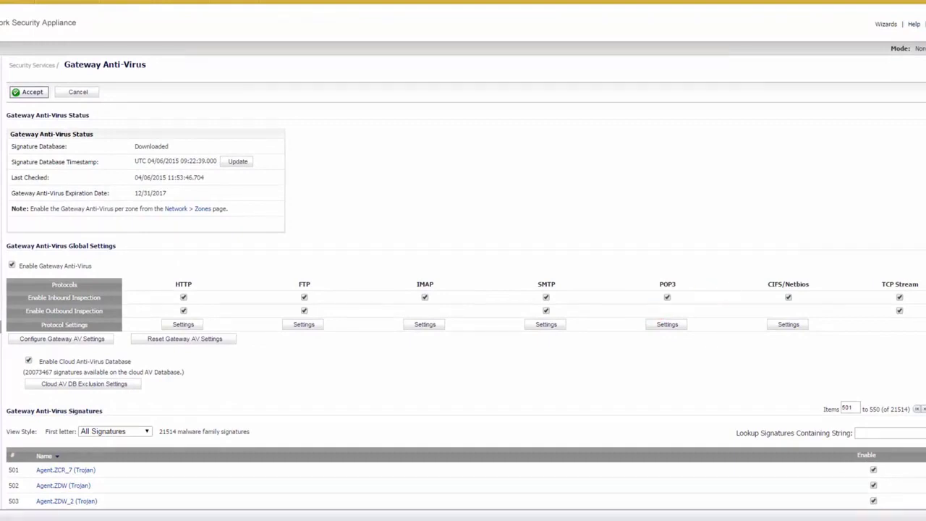
{"action": "scroll", "coordinate": [463, 282], "scroll_direction": "down", "scroll_amount": 5}
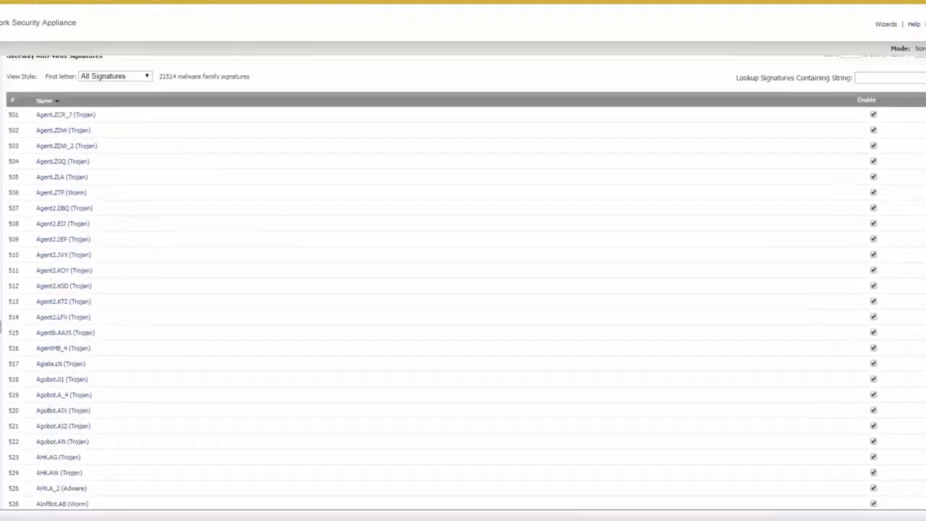
{"action": "scroll", "coordinate": [463, 282], "scroll_direction": "up", "scroll_amount": 5}
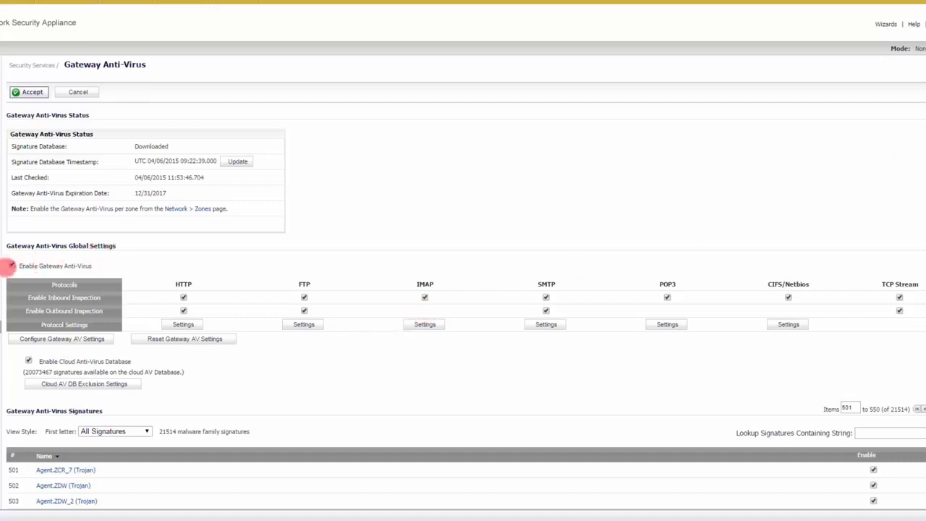
{"action": "scroll", "coordinate": [322, 304], "scroll_direction": "down", "scroll_amount": 1}
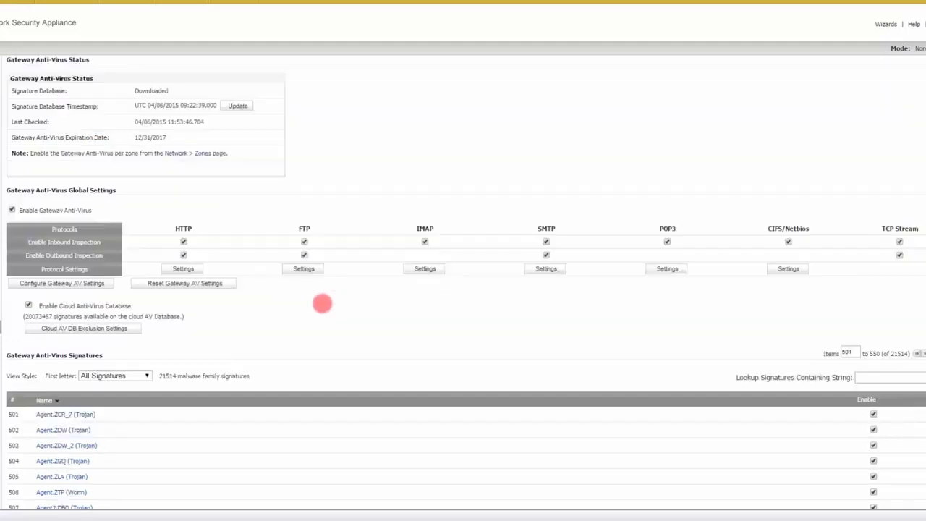
{"action": "scroll", "coordinate": [322, 304], "scroll_direction": "down", "scroll_amount": 1}
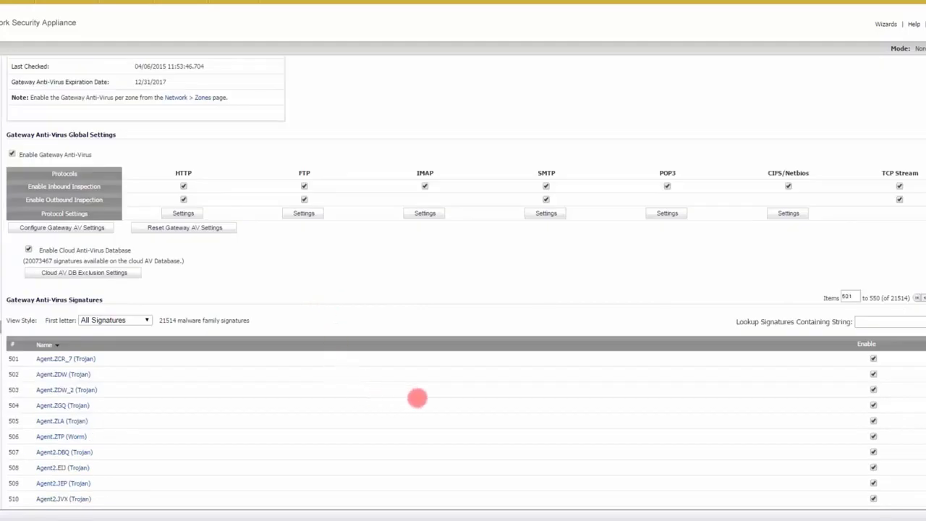
{"action": "scroll", "coordinate": [418, 397], "scroll_direction": "down", "scroll_amount": 3}
{"action": "scroll", "coordinate": [416, 397], "scroll_direction": "up", "scroll_amount": 5}
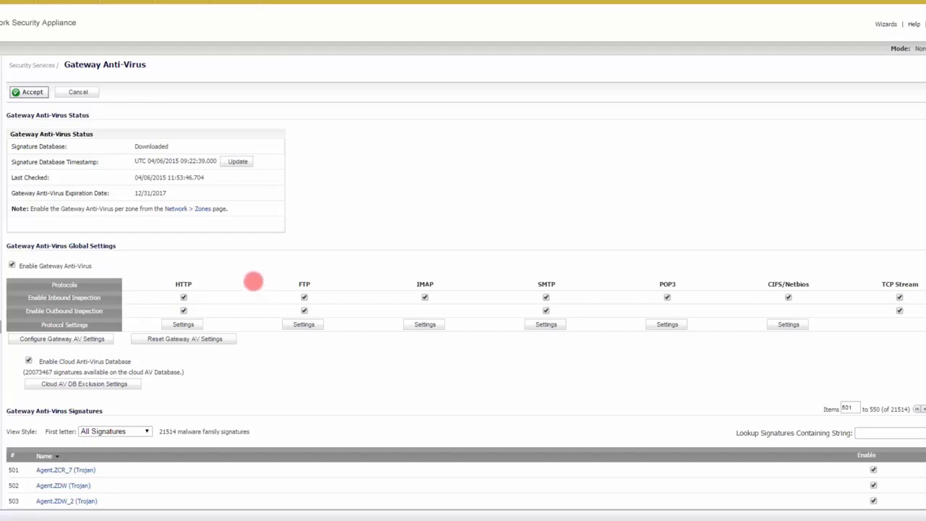
{"action": "scroll", "coordinate": [409, 341], "scroll_direction": "down", "scroll_amount": 2}
{"action": "scroll", "coordinate": [409, 338], "scroll_direction": "up", "scroll_amount": 2}
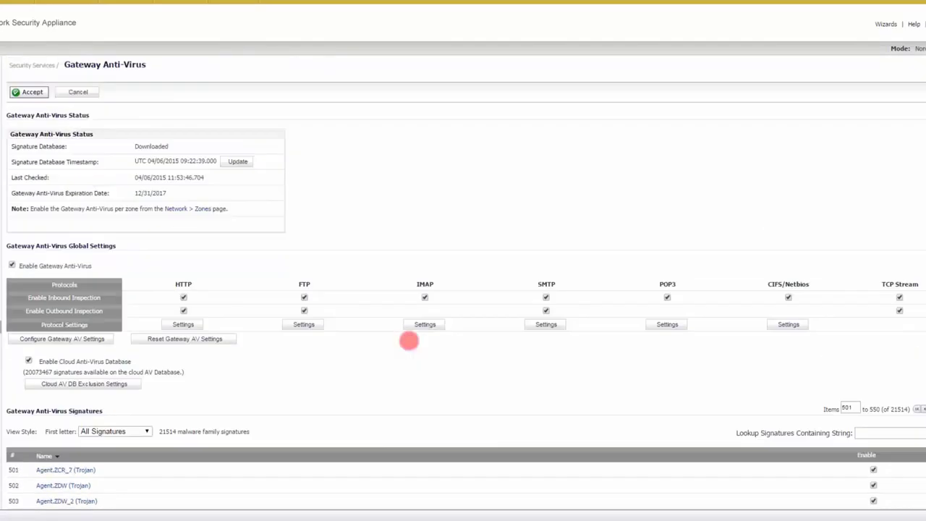
{"action": "scroll", "coordinate": [374, 376], "scroll_direction": "down", "scroll_amount": 2}
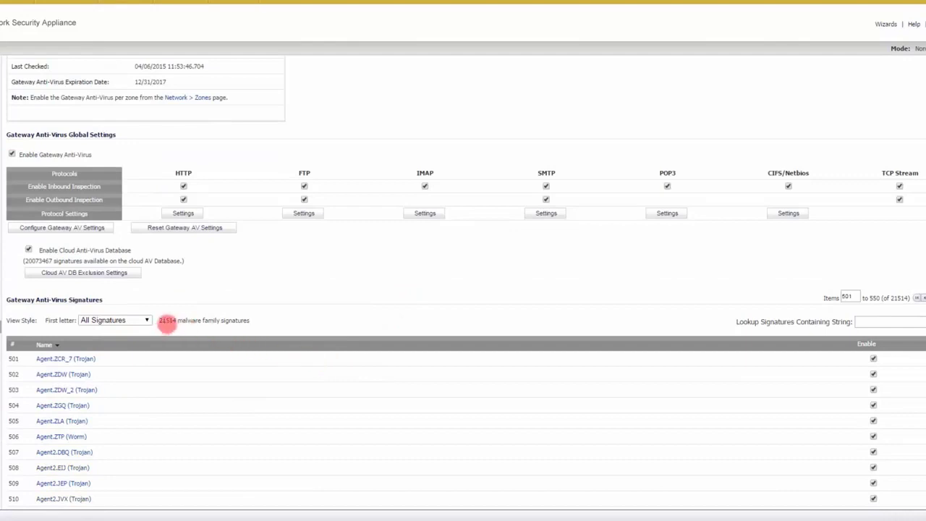
{"action": "scroll", "coordinate": [388, 361], "scroll_direction": "up", "scroll_amount": 2}
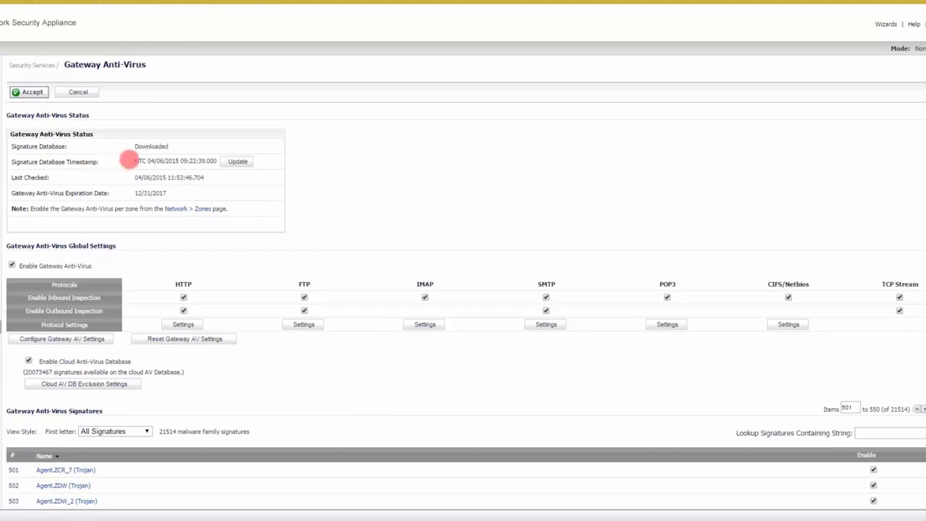
Step: Highlight the signature database timestamp in the Gateway Anti-Virus status, and clear the highlight
{"action": "mouse_move", "coordinate": [127, 159]}
{"action": "left_mouse_down"}
{"action": "mouse_move", "coordinate": [211, 161]}
{"action": "mouse_move", "coordinate": [137, 161]}
{"action": "left_mouse_up"}
{"action": "left_click", "coordinate": [211, 161]}
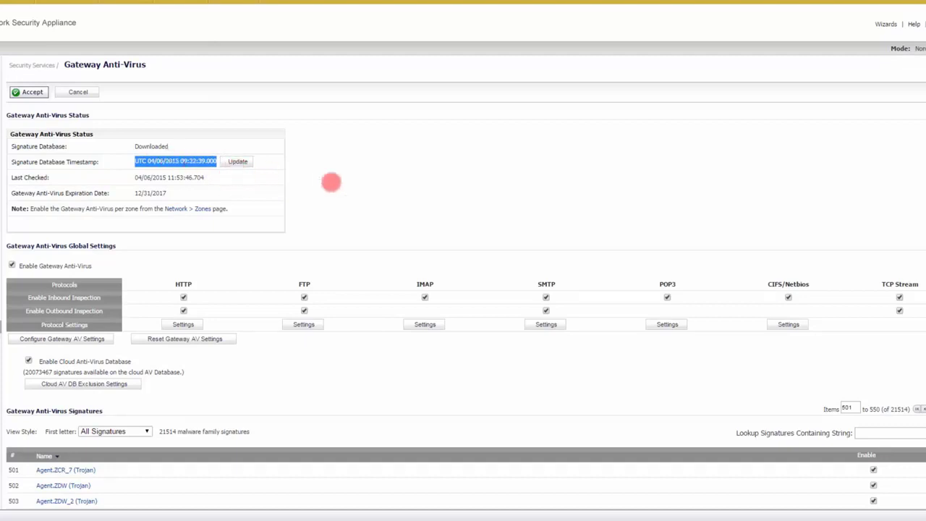
{"action": "left_click", "coordinate": [295, 180]}
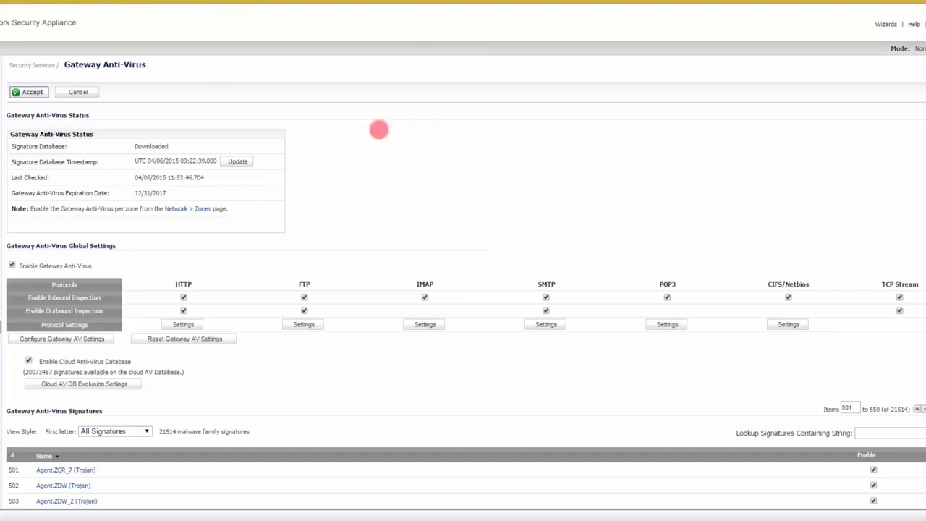
Step: Disable the Agent.ZCR_7 (Trojan) signature in the Gateway Anti-Virus signatures and enable it again
{"action": "scroll", "coordinate": [397, 334], "scroll_direction": "down", "scroll_amount": 3}
{"action": "scroll", "coordinate": [397, 336], "scroll_direction": "down", "scroll_amount": 3}
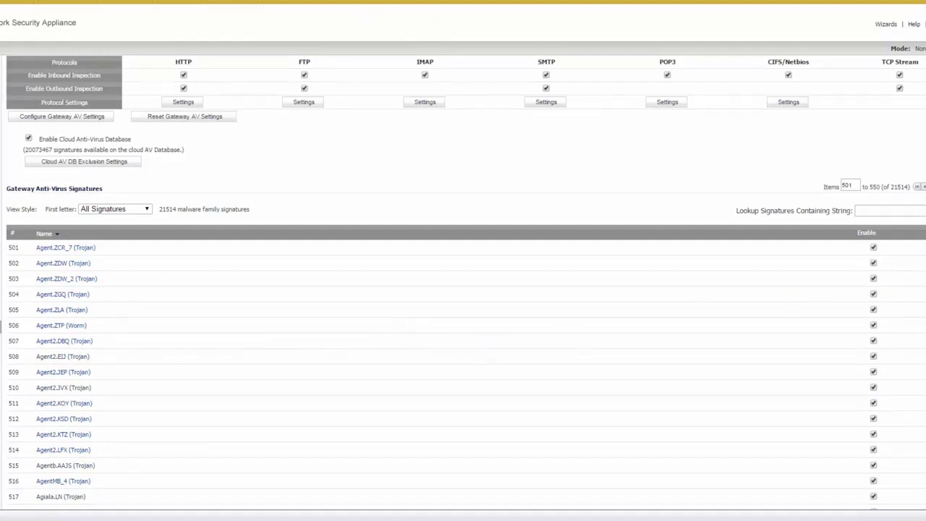
{"action": "scroll", "coordinate": [463, 290], "scroll_direction": "down", "scroll_amount": 2}
{"action": "scroll", "coordinate": [463, 290], "scroll_direction": "up", "scroll_amount": 2}
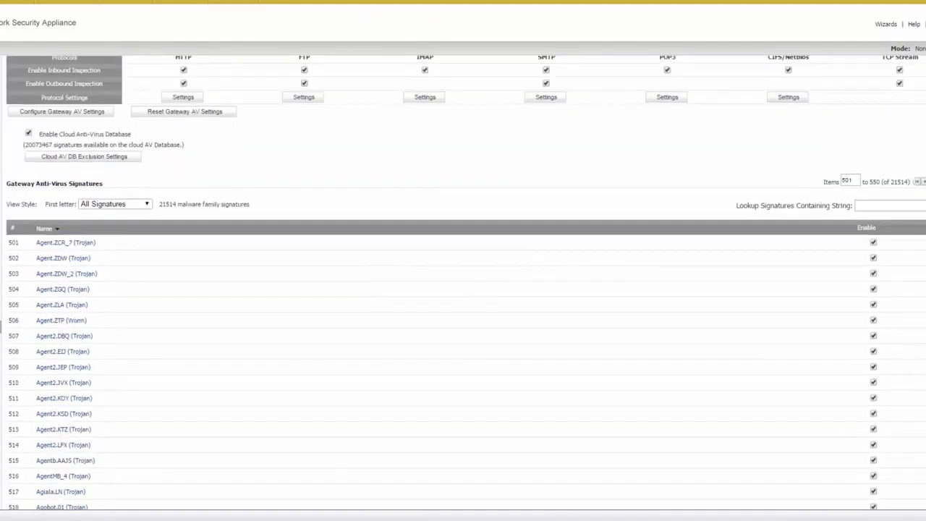
{"action": "left_click", "coordinate": [873, 243]}
{"action": "left_click", "coordinate": [874, 243]}
Step: Review the HTTP protocol settings of Gateway Anti-Virus for restricted file transfers, and close them without changing any option
{"action": "scroll", "coordinate": [672, 327], "scroll_direction": "up", "scroll_amount": 2}
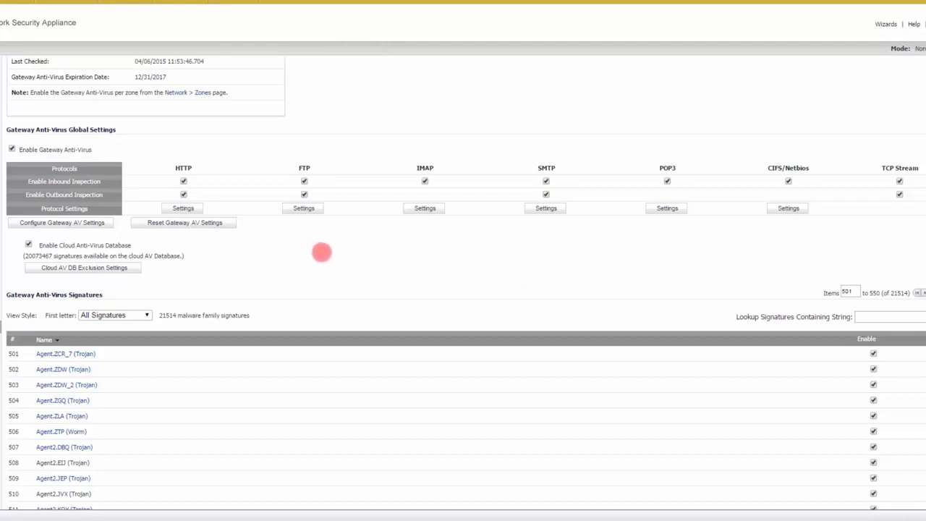
{"action": "left_click", "coordinate": [183, 208]}
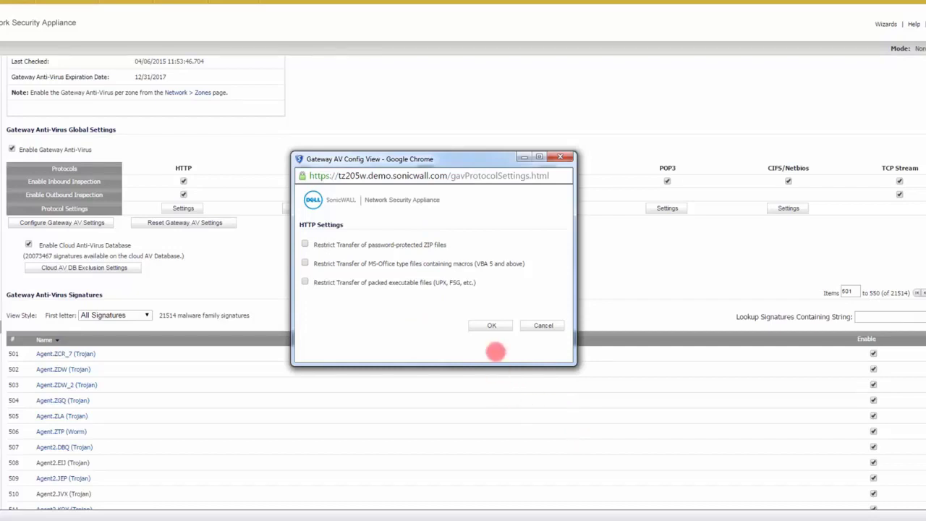
{"action": "left_click_drag", "start_coordinate": [477, 158], "coordinate": [477, 101]}
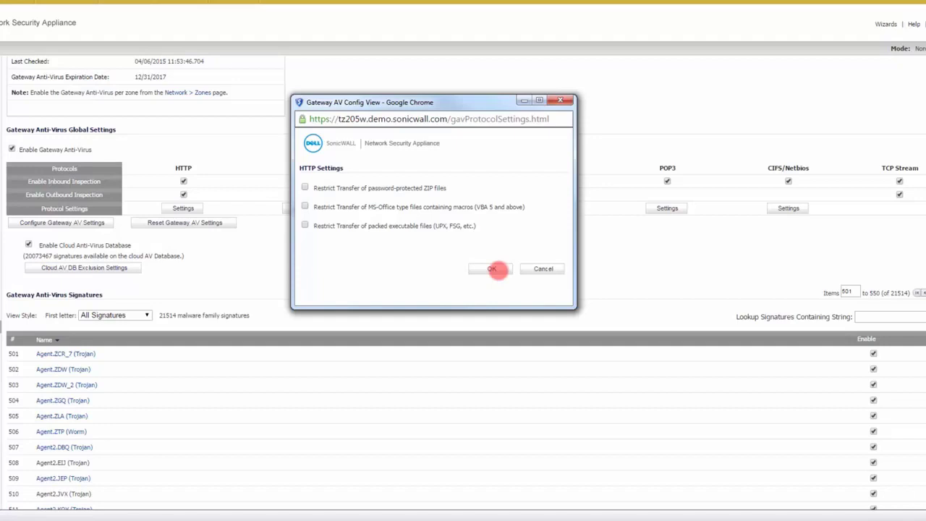
{"action": "left_click", "coordinate": [495, 269]}
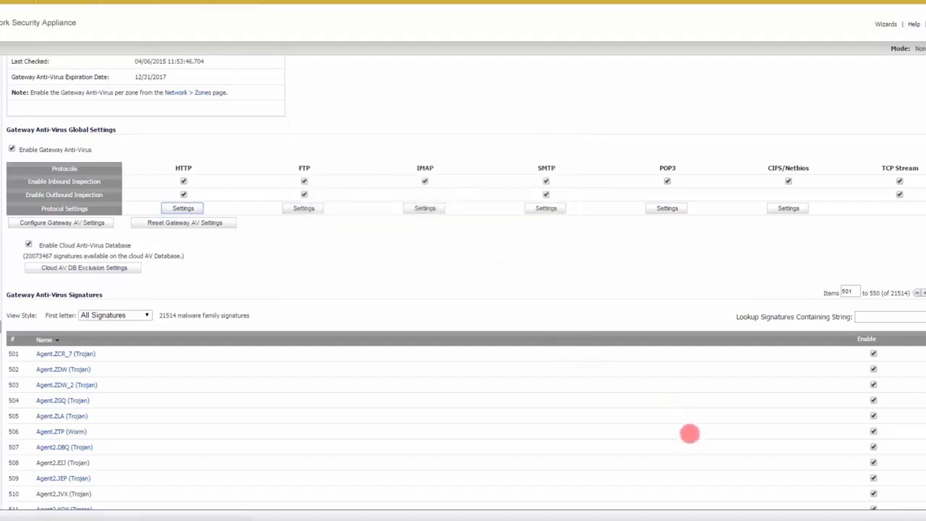
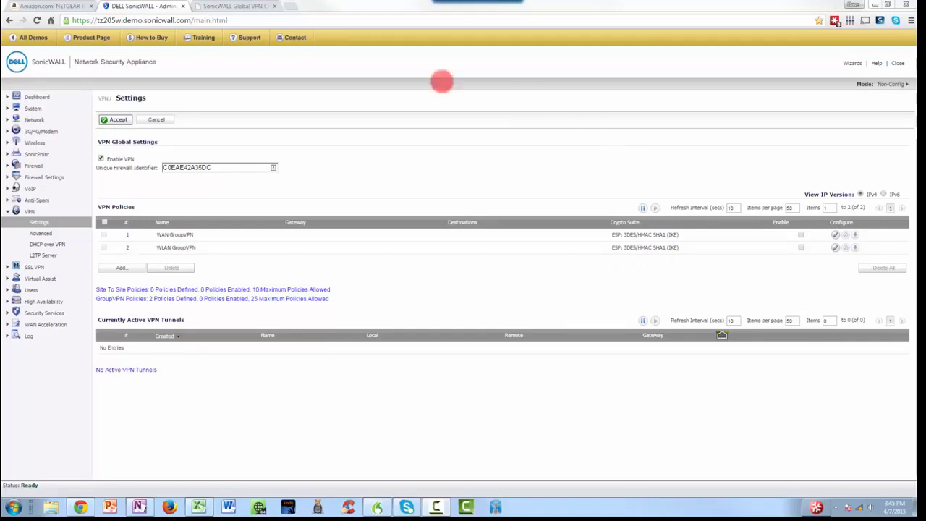
Step: Review the SonicWALL Global VPN Client download page, close it, and highlight the WAN GroupVPN policy name in the VPN settings
{"action": "left_click", "coordinate": [236, 7]}
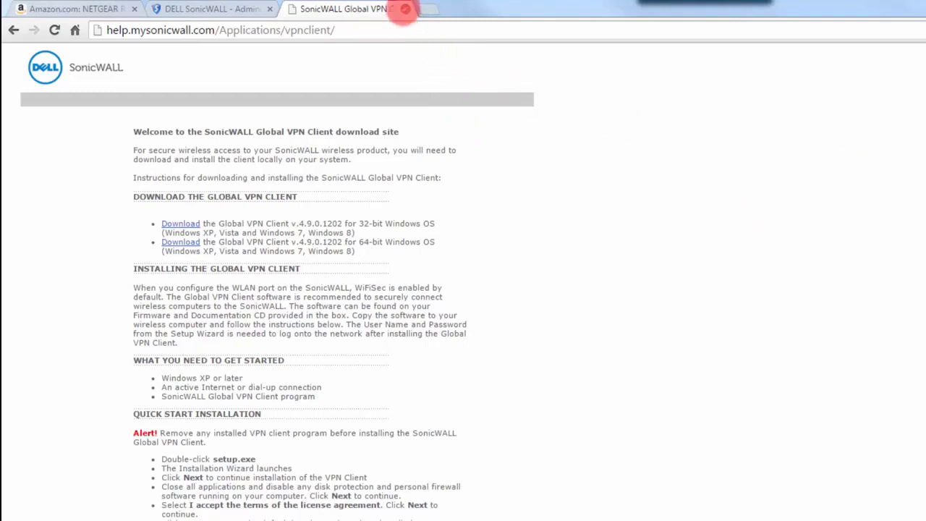
{"action": "left_click", "coordinate": [405, 10]}
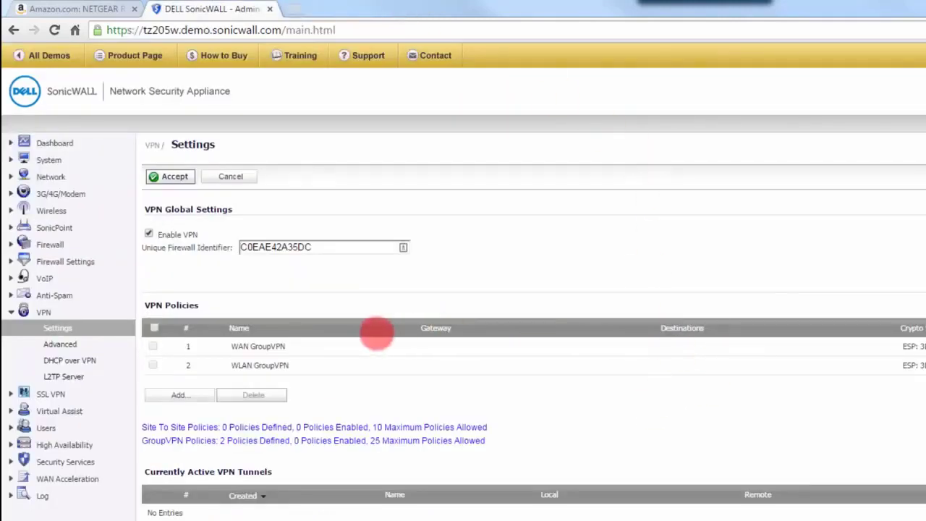
{"action": "left_click_drag", "start_coordinate": [232, 347], "coordinate": [294, 347]}
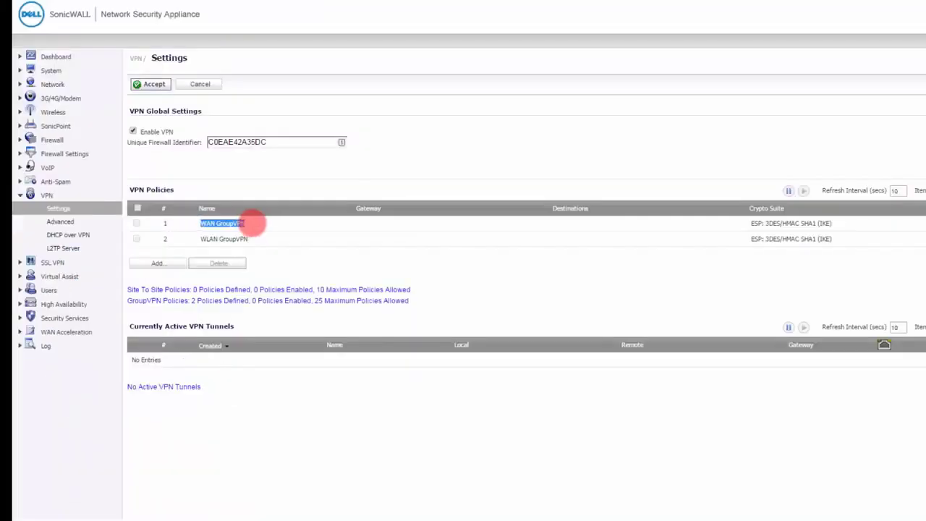
{"action": "left_click", "coordinate": [395, 232]}
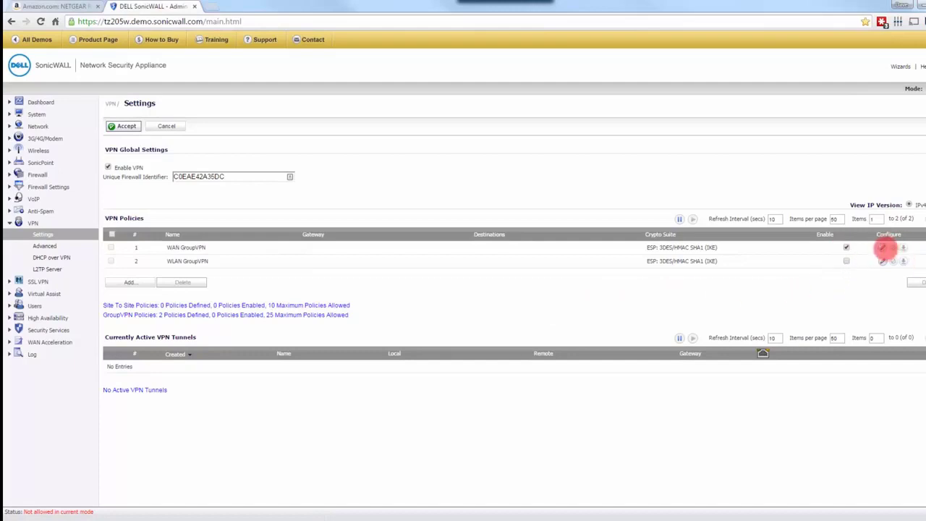
Step: Open the WAN GroupVPN policy configuration and set both the IKE Phase 1 and IPsec Phase 2 encryption to AES-256
{"action": "left_click", "coordinate": [883, 247]}
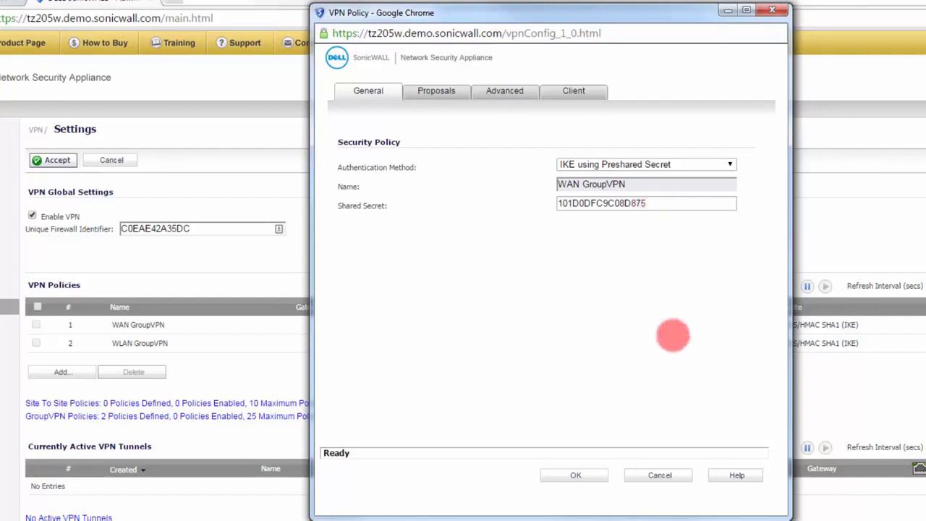
{"action": "left_click", "coordinate": [437, 92]}
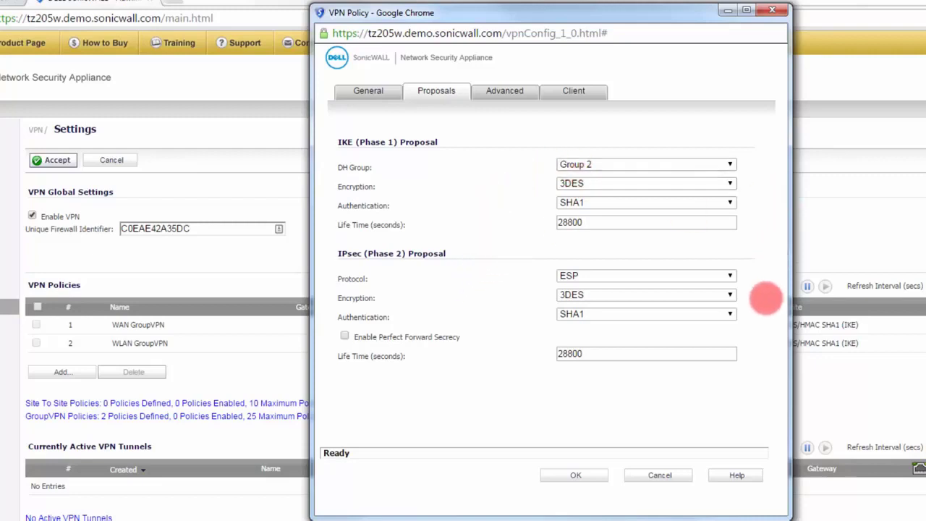
{"action": "left_click", "coordinate": [730, 183]}
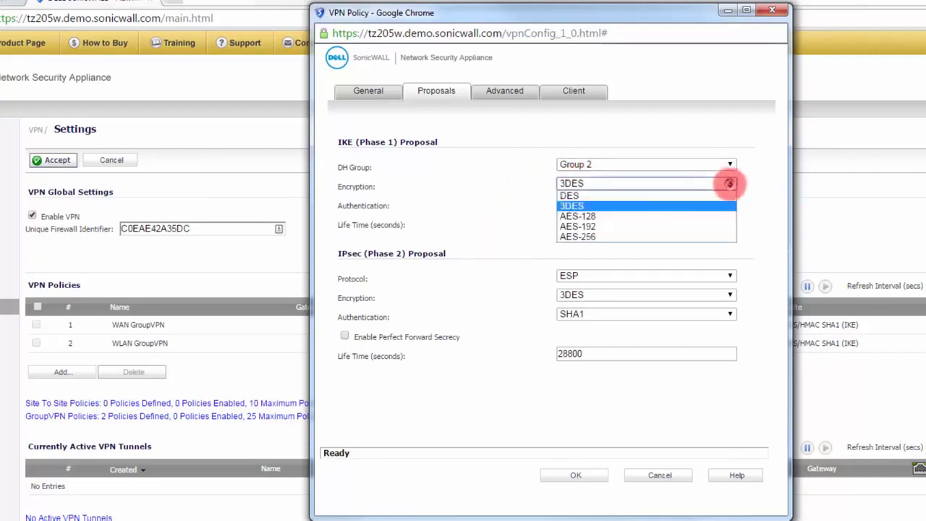
{"action": "left_click", "coordinate": [605, 236]}
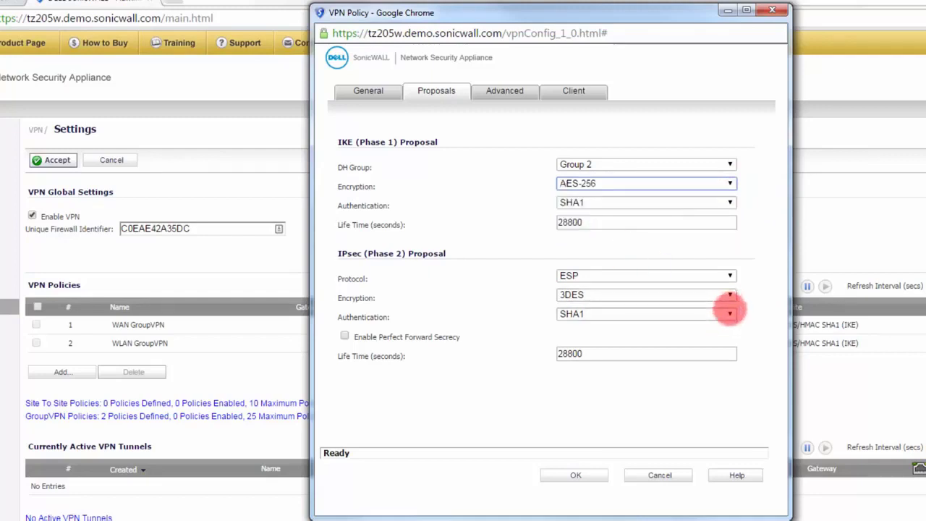
{"action": "left_click", "coordinate": [731, 295]}
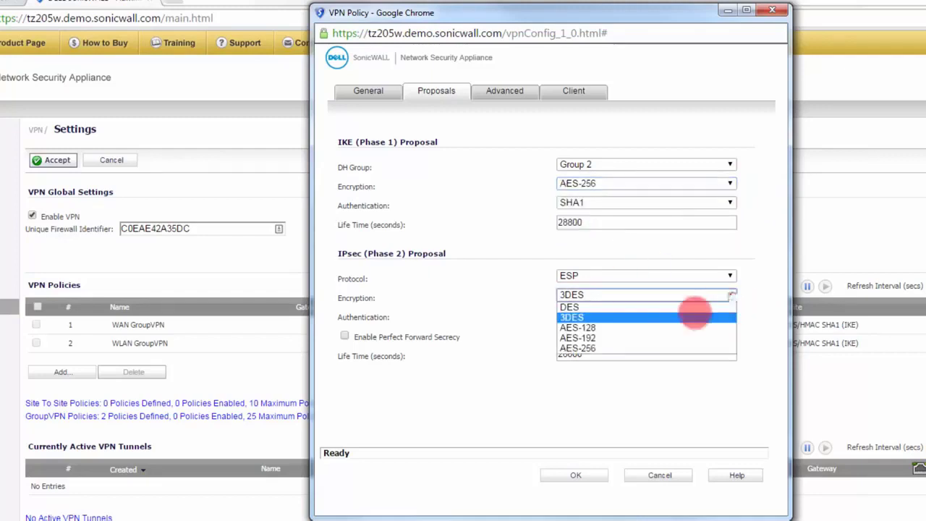
{"action": "left_click", "coordinate": [626, 348]}
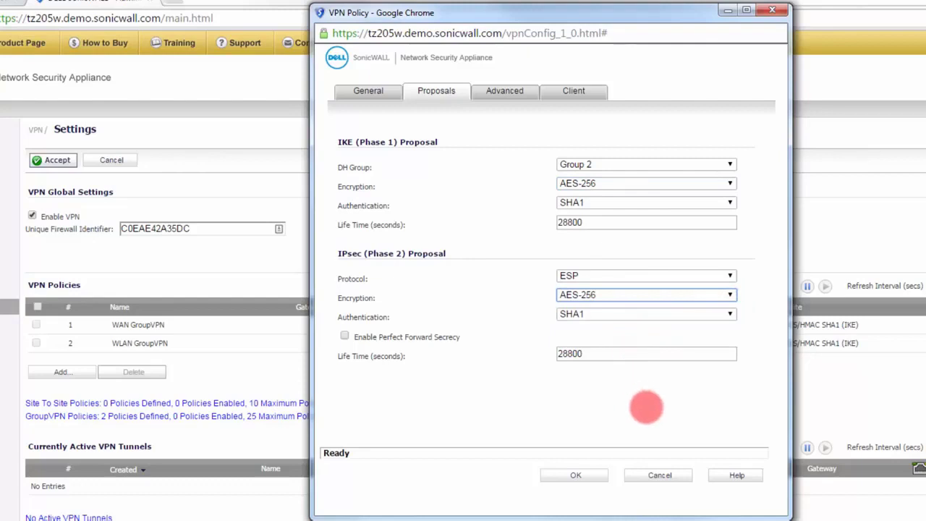
Step: Enable Windows Networking (NetBIOS) Broadcast and Accept Multiple Proposals for Clients in the WAN GroupVPN advanced settings
{"action": "left_click", "coordinate": [505, 92]}
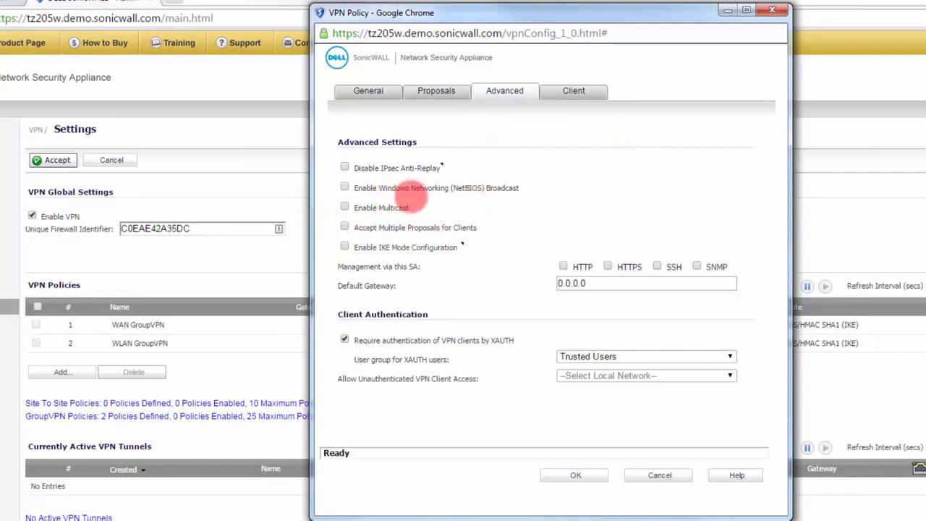
{"action": "left_click", "coordinate": [344, 188]}
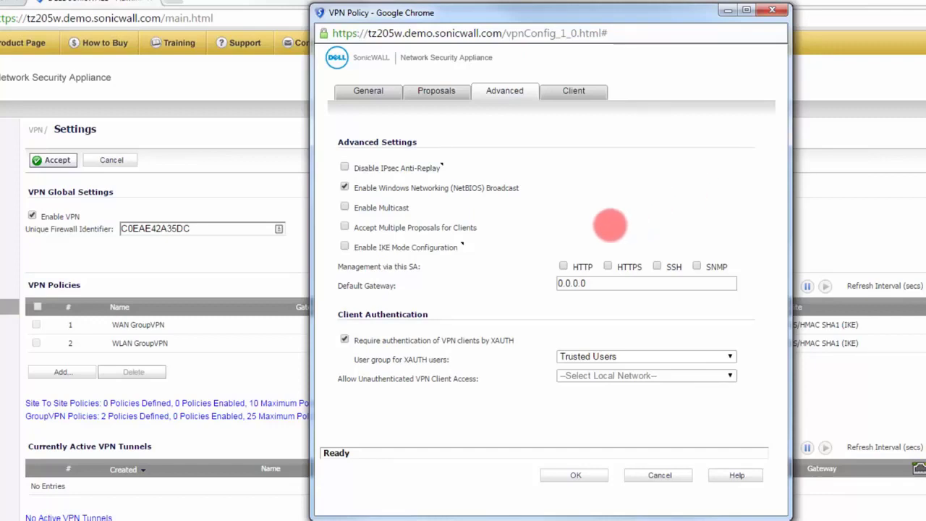
{"action": "left_click", "coordinate": [345, 226]}
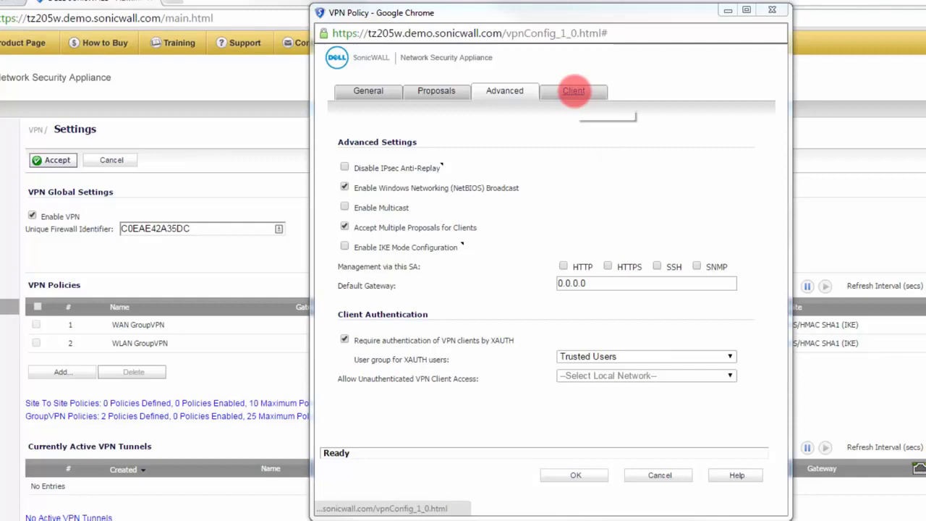
Step: Set Allow Connections to "This Gateway Only" in the WAN GroupVPN client connection settings
{"action": "left_click", "coordinate": [574, 90]}
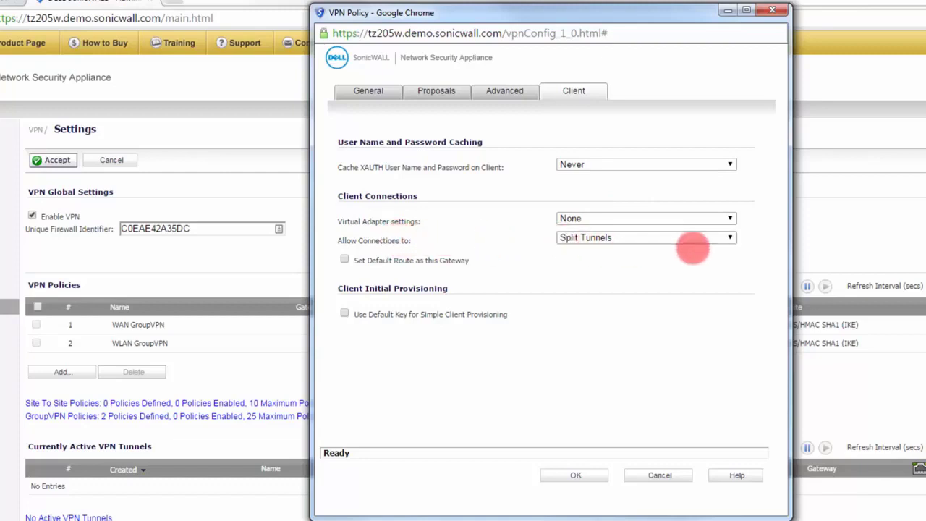
{"action": "left_click", "coordinate": [729, 238]}
{"action": "left_click", "coordinate": [651, 247]}
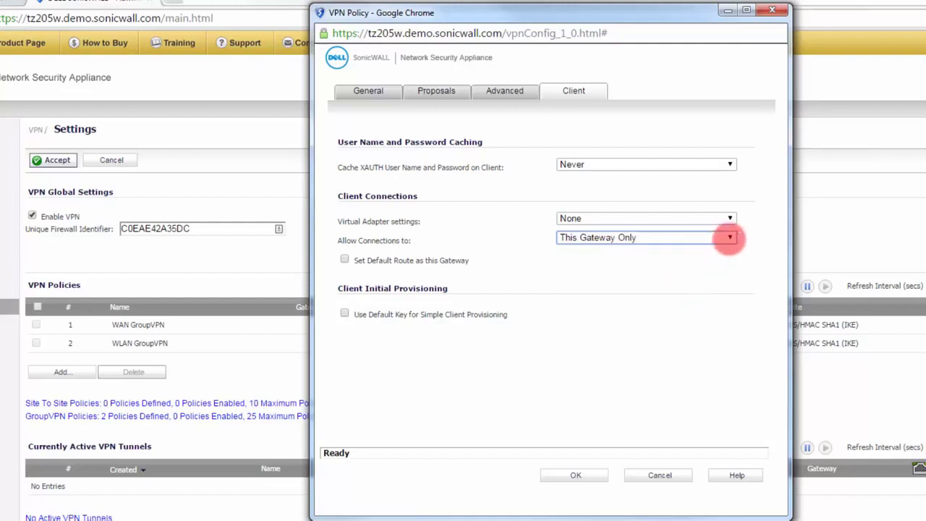
{"action": "left_click", "coordinate": [728, 238]}
{"action": "left_click", "coordinate": [634, 278]}
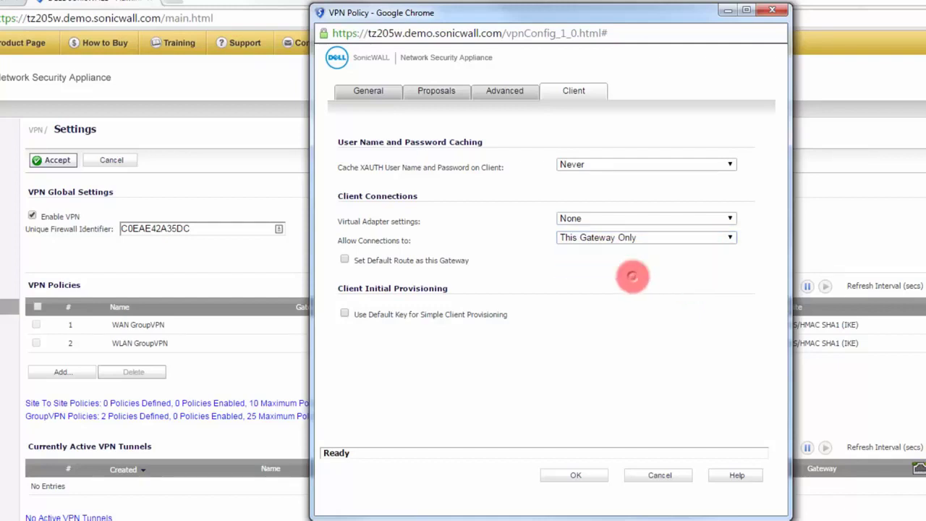
Step: Review the user groups available for XAUTH users in the WAN GroupVPN client authentication settings
{"action": "left_click", "coordinate": [506, 91]}
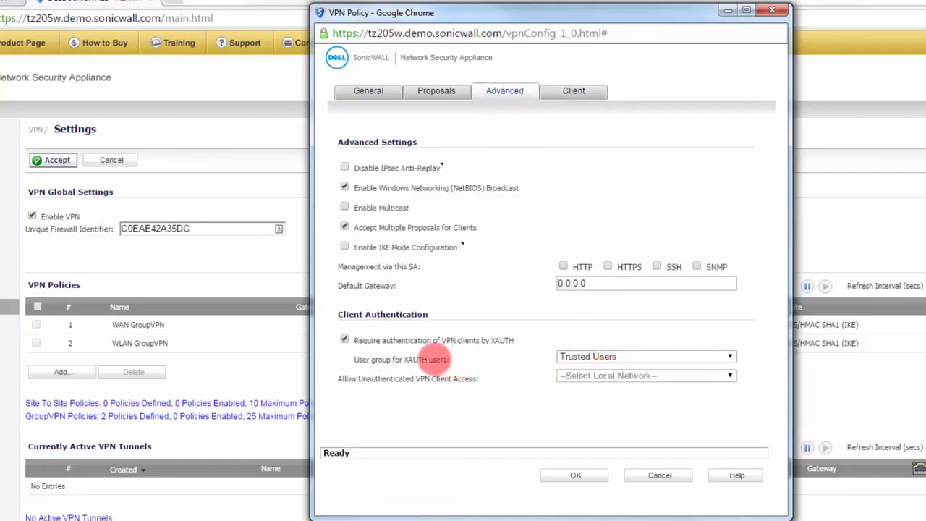
{"action": "left_click", "coordinate": [624, 355]}
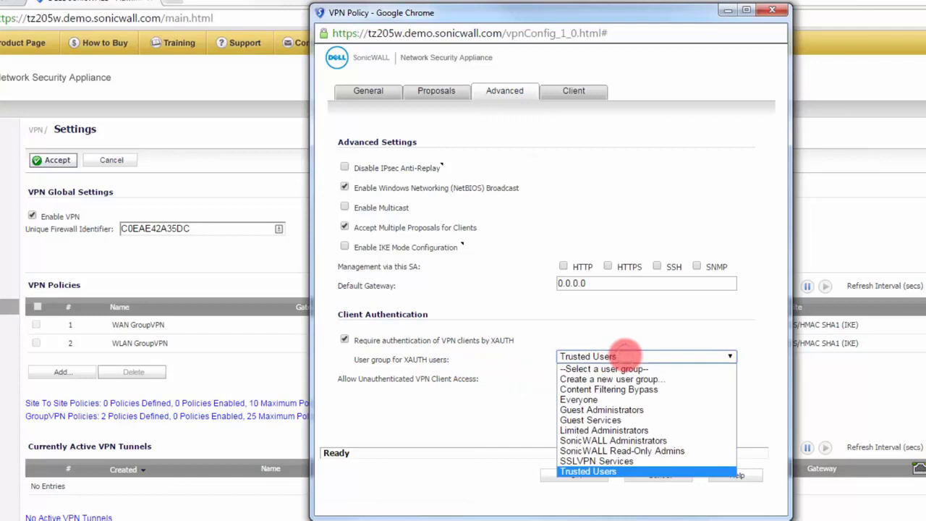
{"action": "left_click", "coordinate": [614, 353]}
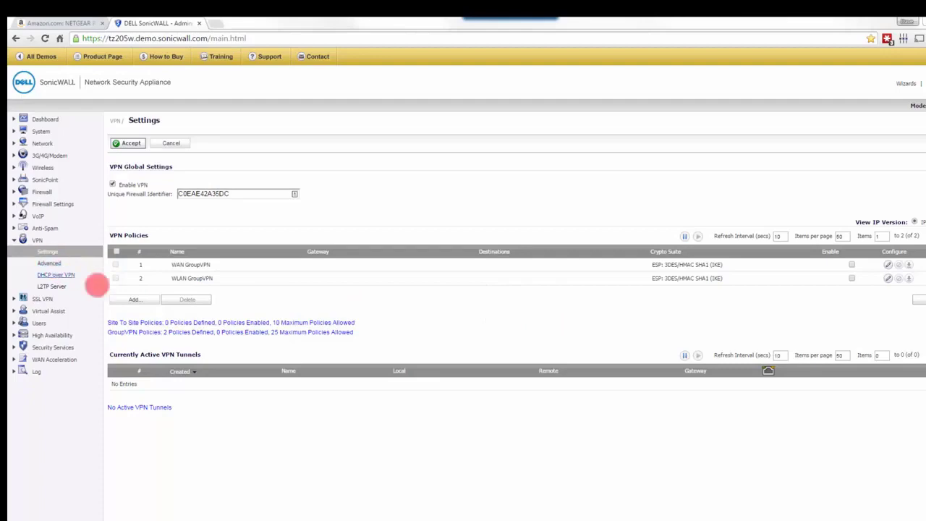
Step: Start a new Site to Site VPN policy, look through its network, proposals and advanced settings, and return to the general settings
{"action": "left_click", "coordinate": [136, 299]}
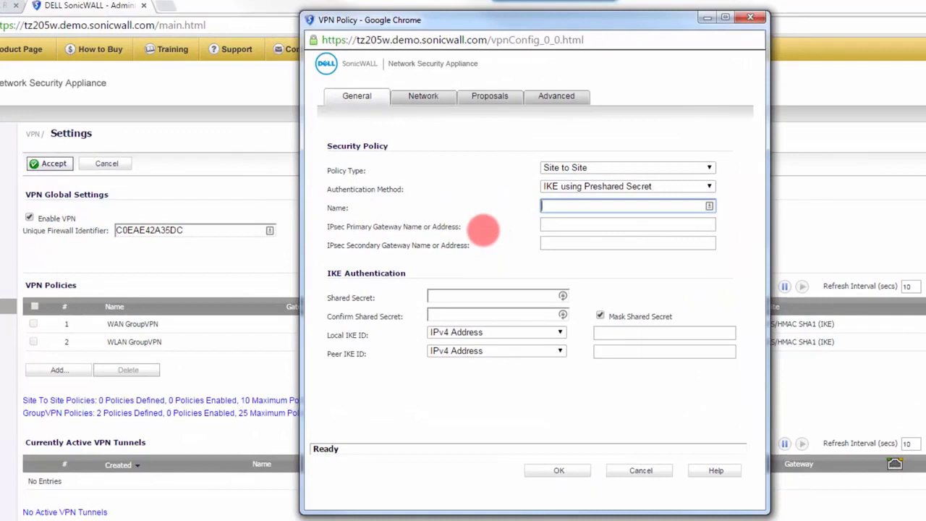
{"action": "left_click", "coordinate": [424, 96]}
{"action": "left_click", "coordinate": [490, 95]}
{"action": "left_click", "coordinate": [555, 95]}
{"action": "left_click", "coordinate": [358, 97]}
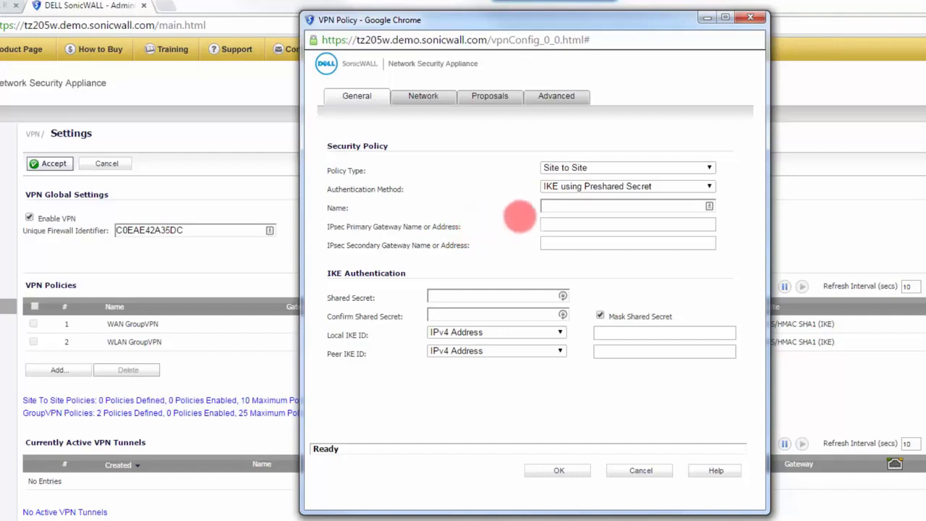
Step: Examine the name, IPsec primary gateway and shared secret fields of the new VPN policy without entering values
{"action": "left_click", "coordinate": [553, 209]}
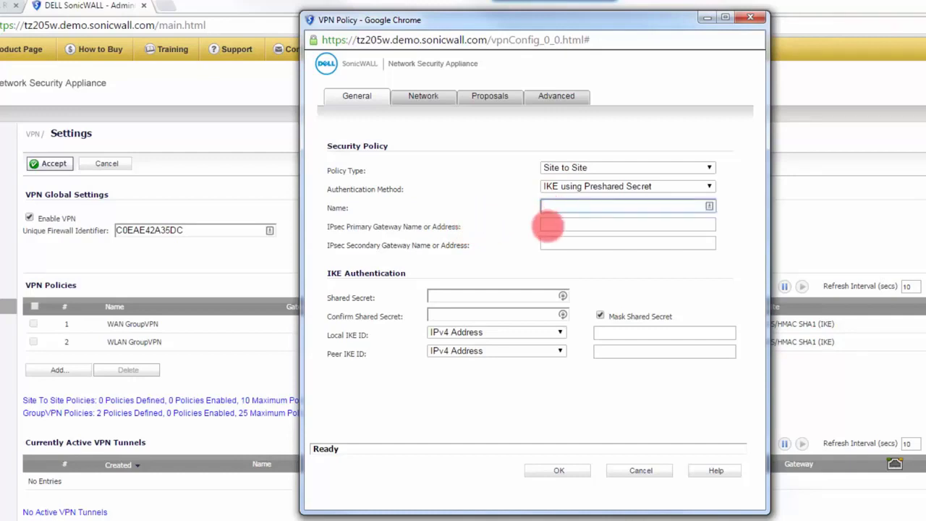
{"action": "left_click", "coordinate": [548, 227]}
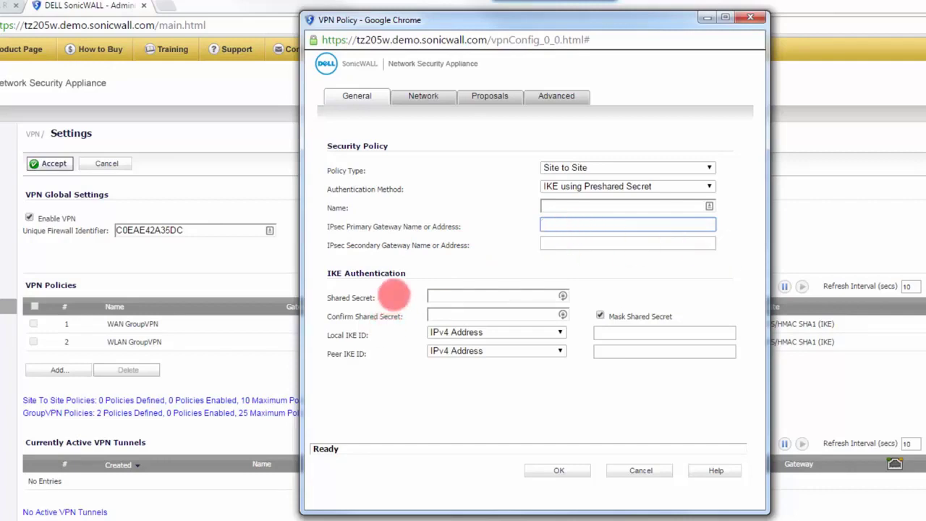
{"action": "left_click", "coordinate": [443, 296]}
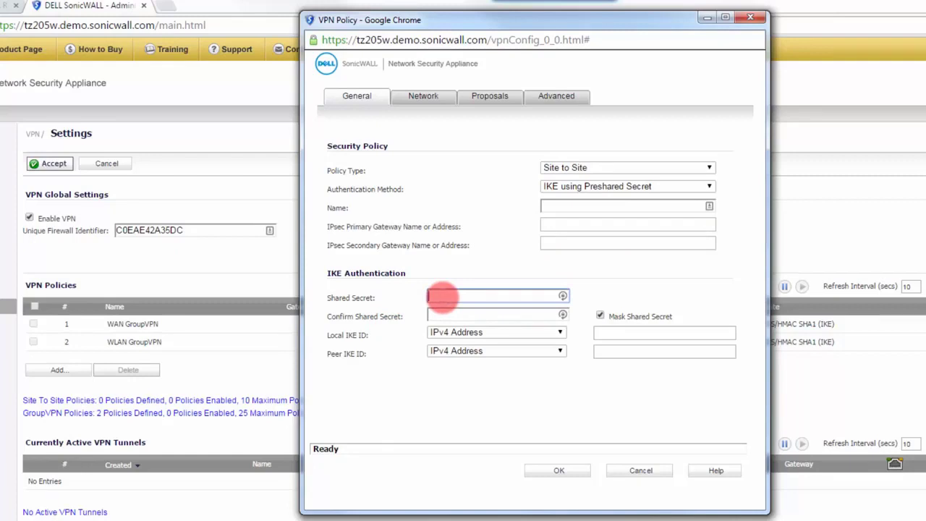
{"action": "left_click", "coordinate": [439, 315]}
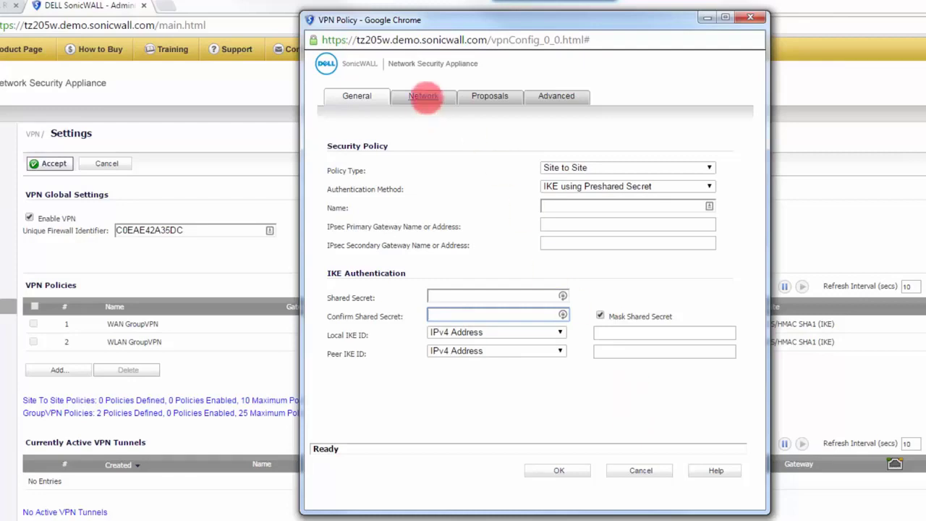
Step: Choose LAN Primary Subnet as the local network of the new site-to-site VPN policy
{"action": "left_click", "coordinate": [423, 97]}
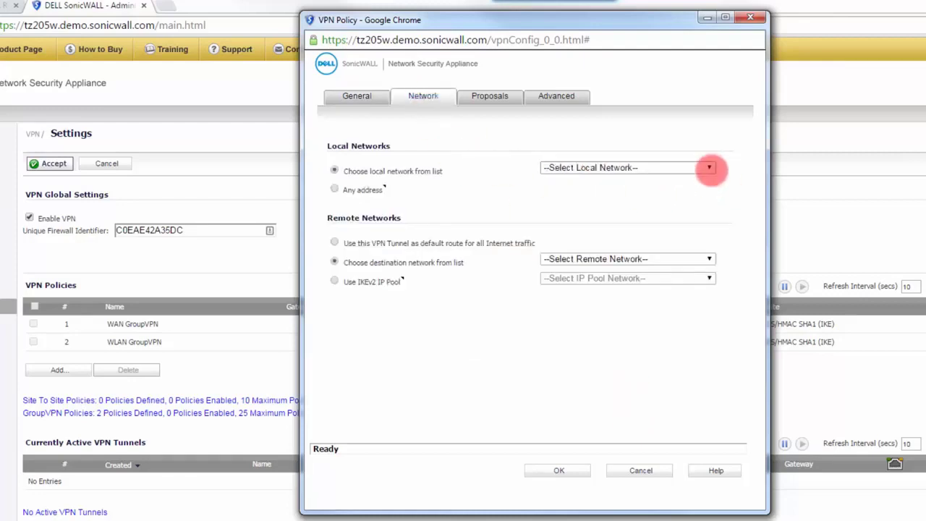
{"action": "left_click", "coordinate": [710, 168]}
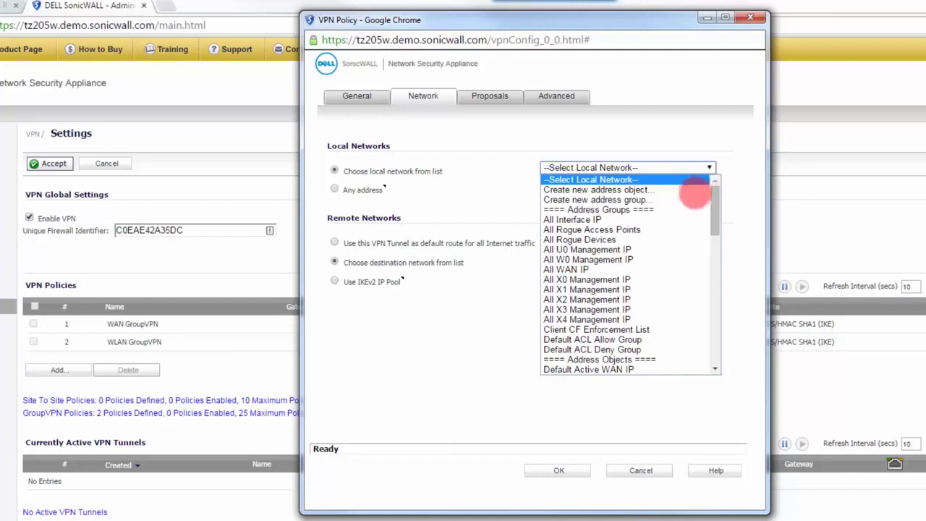
{"action": "scroll", "coordinate": [618, 306], "scroll_direction": "down", "scroll_amount": 5}
{"action": "left_click", "coordinate": [615, 306]}
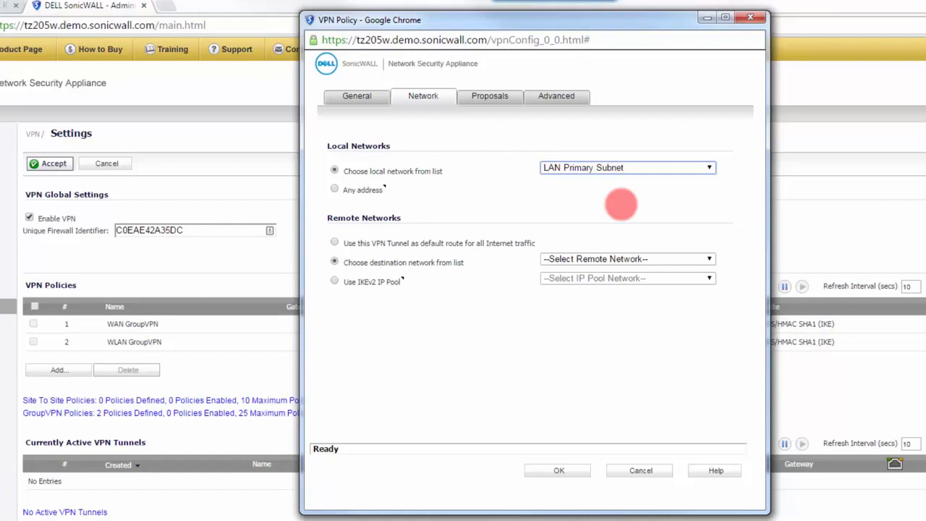
{"action": "left_click", "coordinate": [703, 169]}
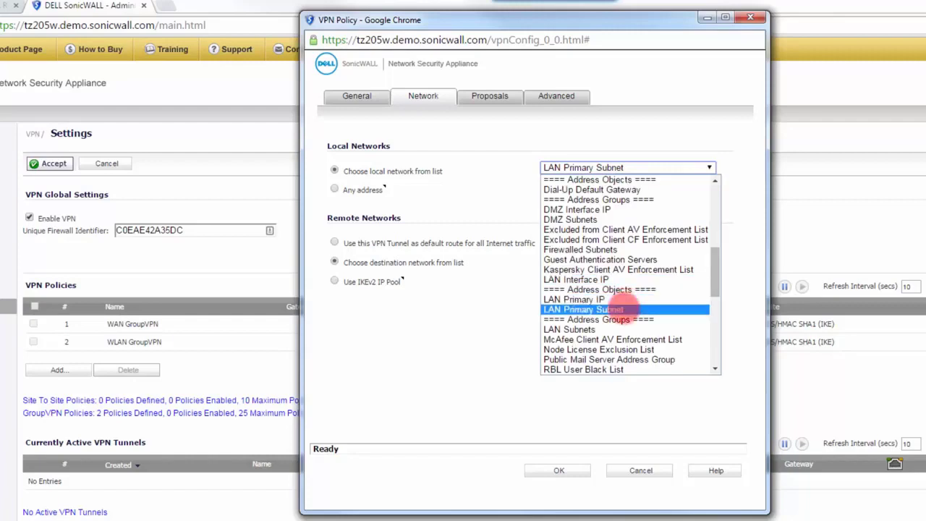
{"action": "left_click", "coordinate": [623, 309]}
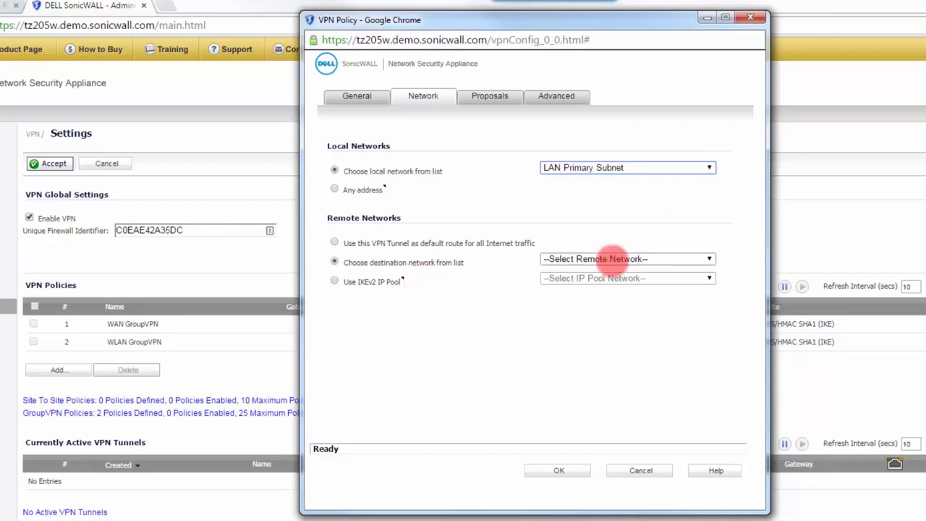
Step: Review the remote network choices, proposals and advanced settings of the new VPN policy, and close it without saving
{"action": "left_click", "coordinate": [709, 258]}
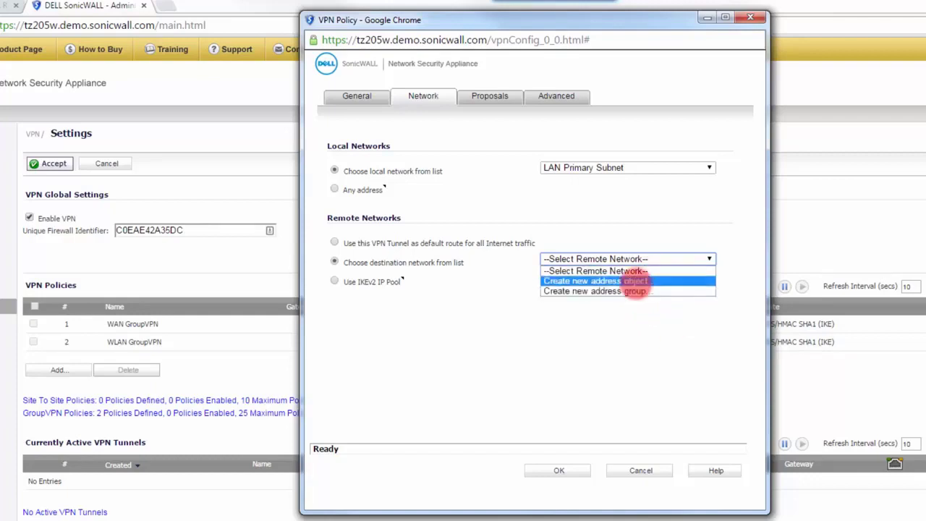
{"action": "left_click", "coordinate": [488, 97]}
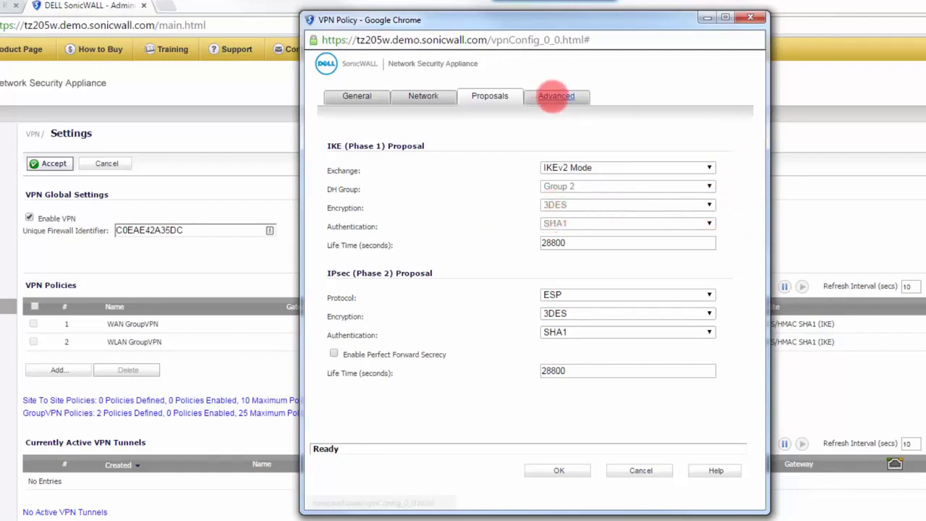
{"action": "left_click", "coordinate": [555, 95]}
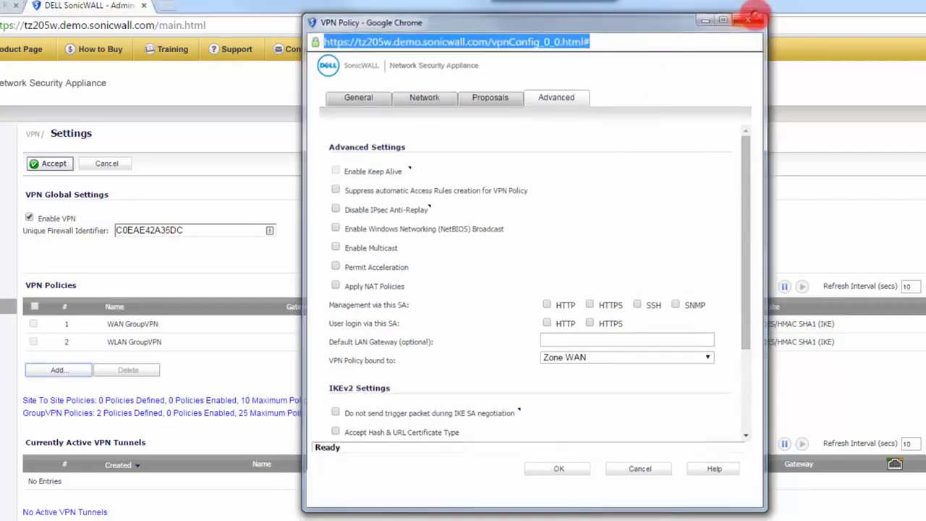
{"action": "left_click", "coordinate": [750, 16]}
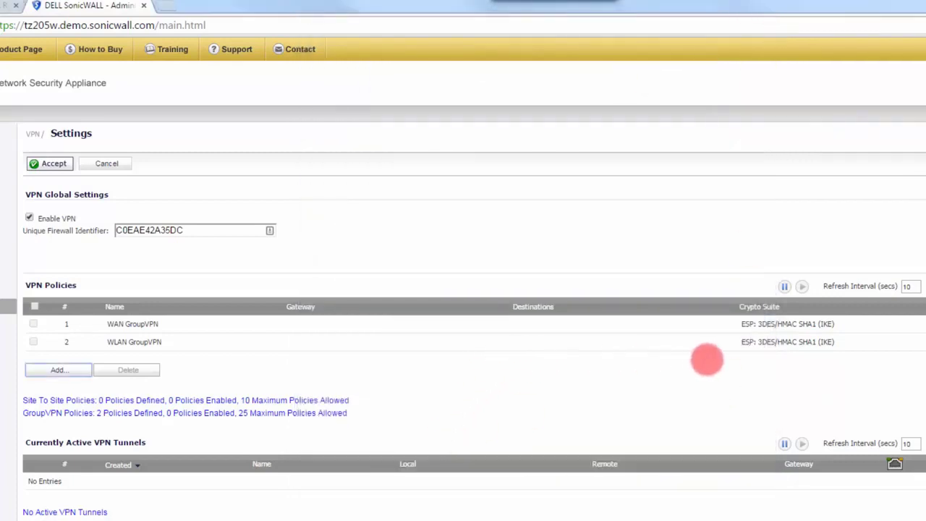
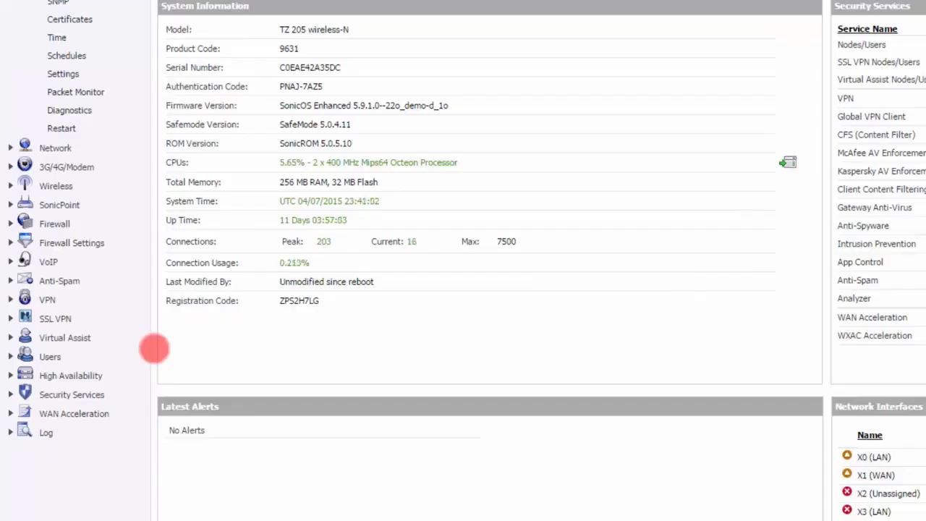
Step: Open the Intrusion Prevention page of the security services and look at its IPS status and global settings
{"action": "left_click", "coordinate": [86, 395]}
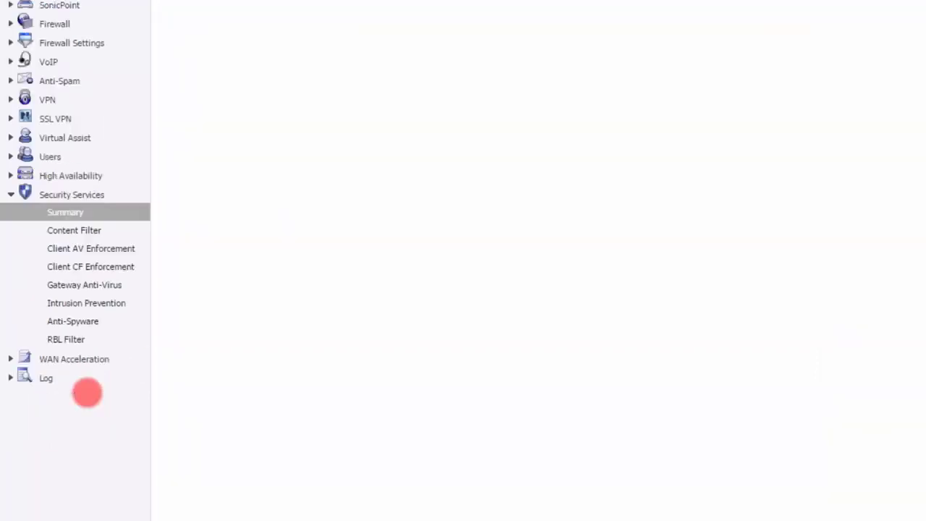
{"action": "left_click", "coordinate": [87, 303]}
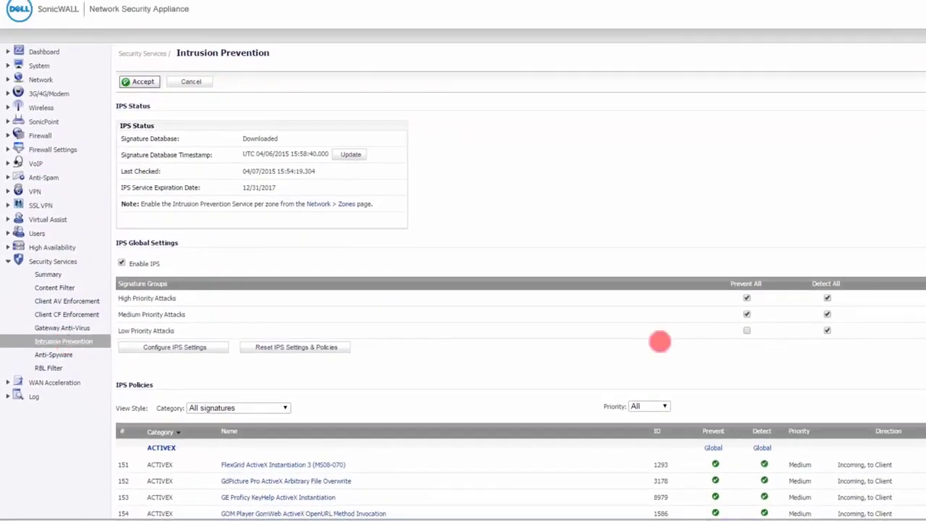
{"action": "scroll", "coordinate": [591, 355], "scroll_direction": "down", "scroll_amount": 1}
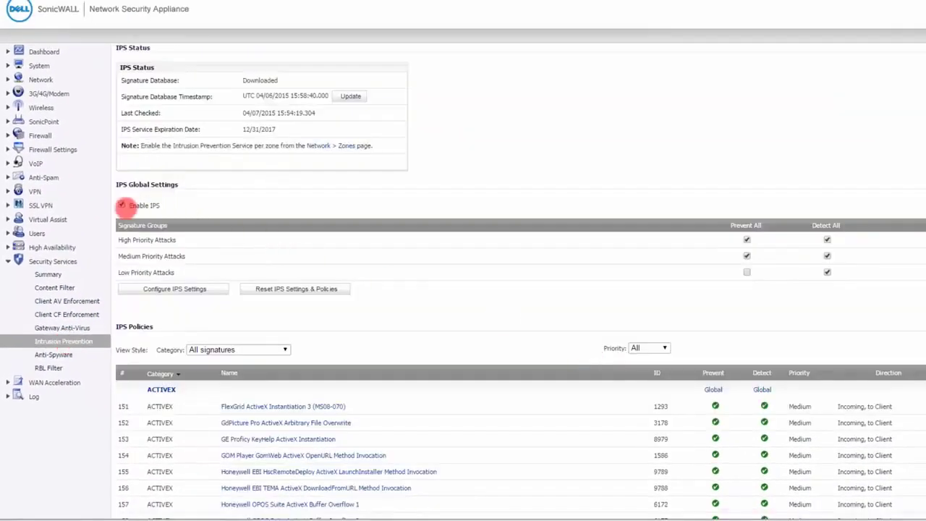
{"action": "left_click", "coordinate": [122, 206]}
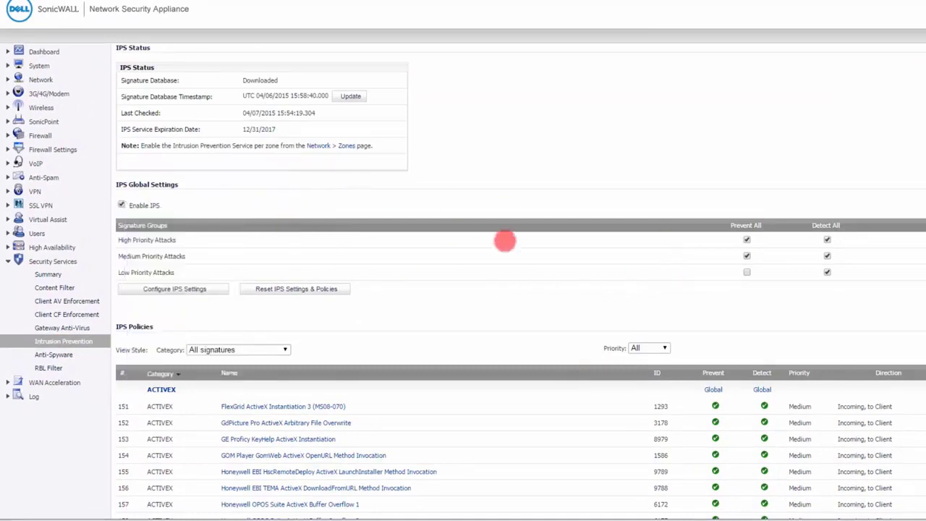
Step: Examine the IPS policy signature list and the prevent and detect settings of the high, medium and low priority signature groups
{"action": "scroll", "coordinate": [505, 241], "scroll_direction": "down", "scroll_amount": 7}
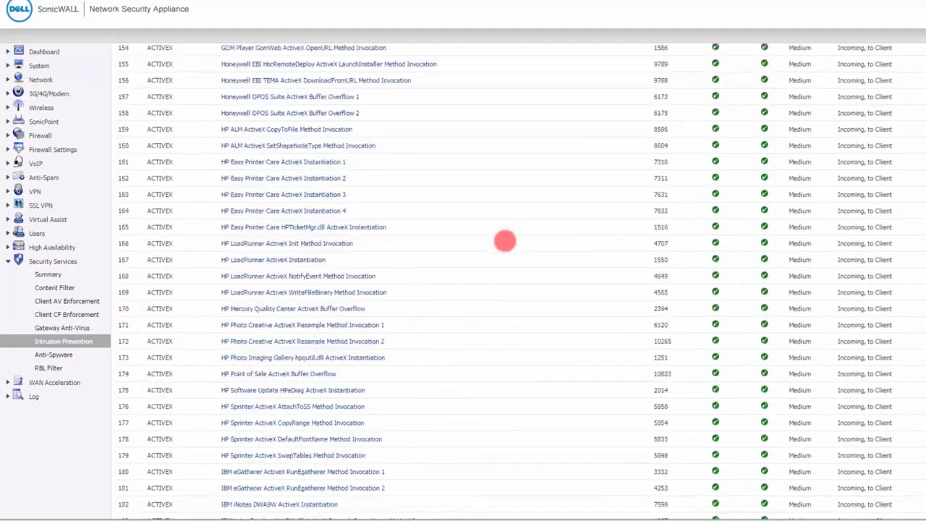
{"action": "scroll", "coordinate": [505, 241], "scroll_direction": "up", "scroll_amount": 6}
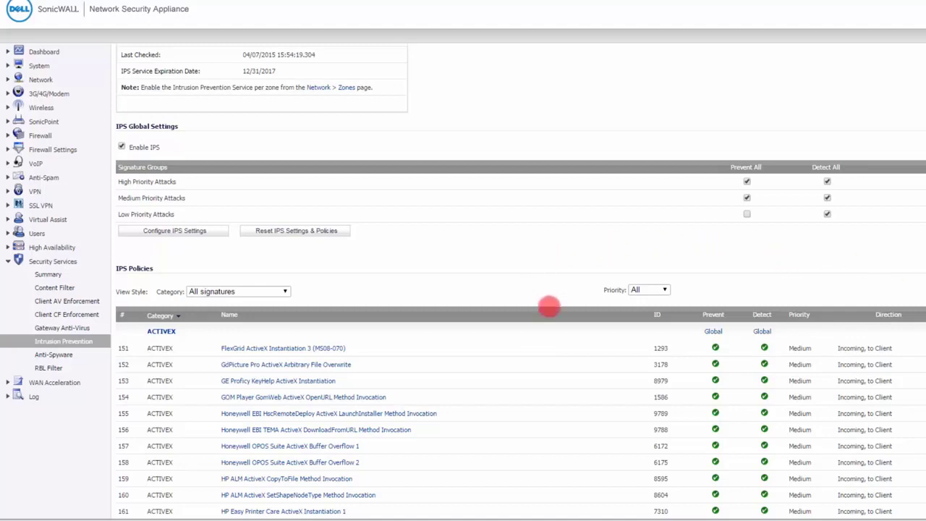
{"action": "scroll", "coordinate": [550, 307], "scroll_direction": "up", "scroll_amount": 3}
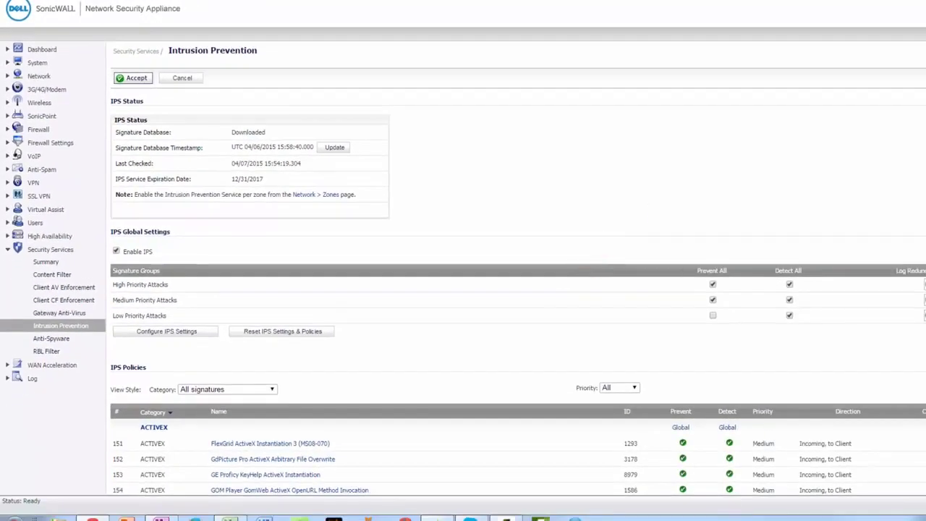
{"action": "scroll", "coordinate": [592, 266], "scroll_direction": "down", "scroll_amount": 1}
{"action": "scroll", "coordinate": [518, 269], "scroll_direction": "down", "scroll_amount": 2}
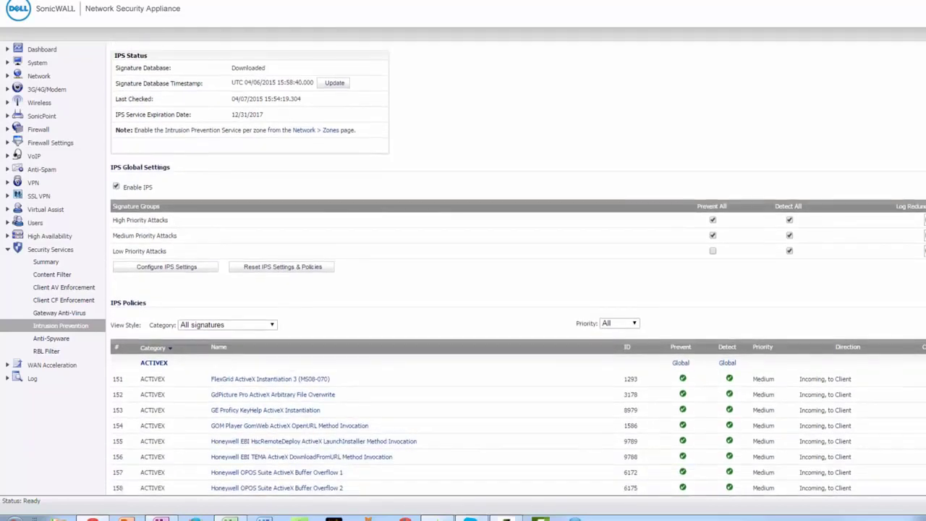
{"action": "scroll", "coordinate": [518, 269], "scroll_direction": "down", "scroll_amount": 1}
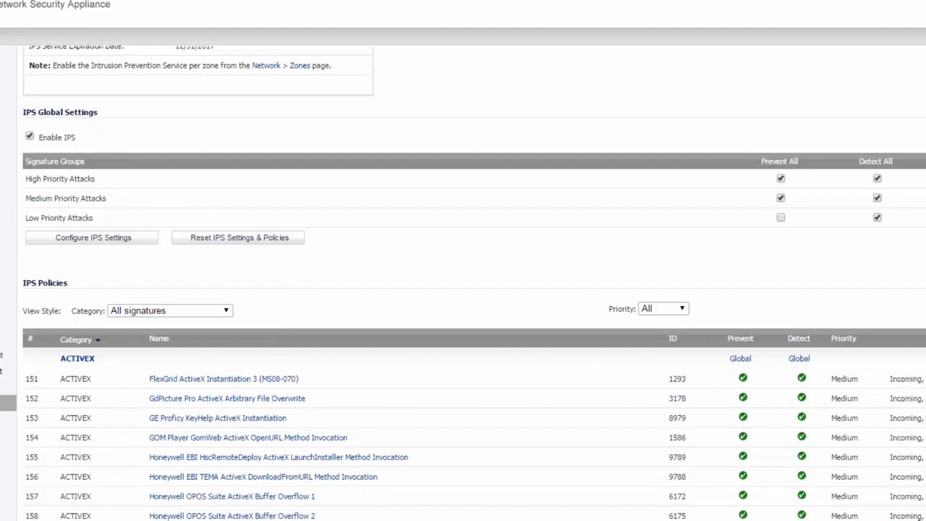
{"action": "scroll", "coordinate": [463, 283], "scroll_direction": "down", "scroll_amount": 7}
{"action": "scroll", "coordinate": [463, 282], "scroll_direction": "up", "scroll_amount": 5}
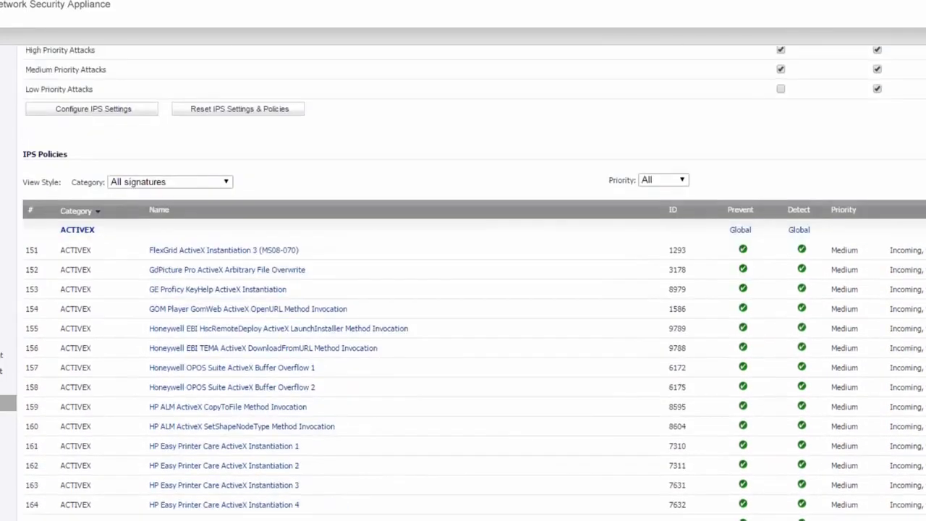
{"action": "scroll", "coordinate": [463, 282], "scroll_direction": "up", "scroll_amount": 3}
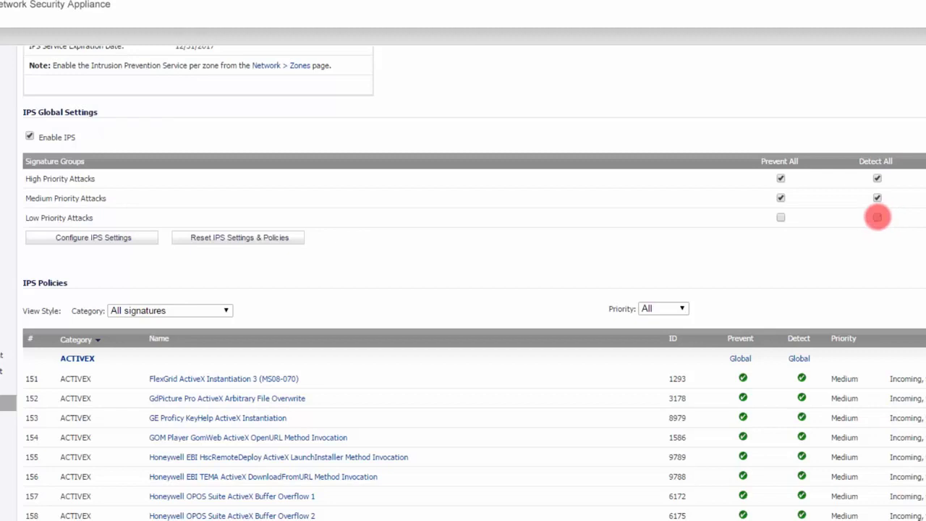
Step: Try Prevent All instead of Detect All for Low Priority Attacks, and restore the original selection
{"action": "left_click", "coordinate": [877, 217]}
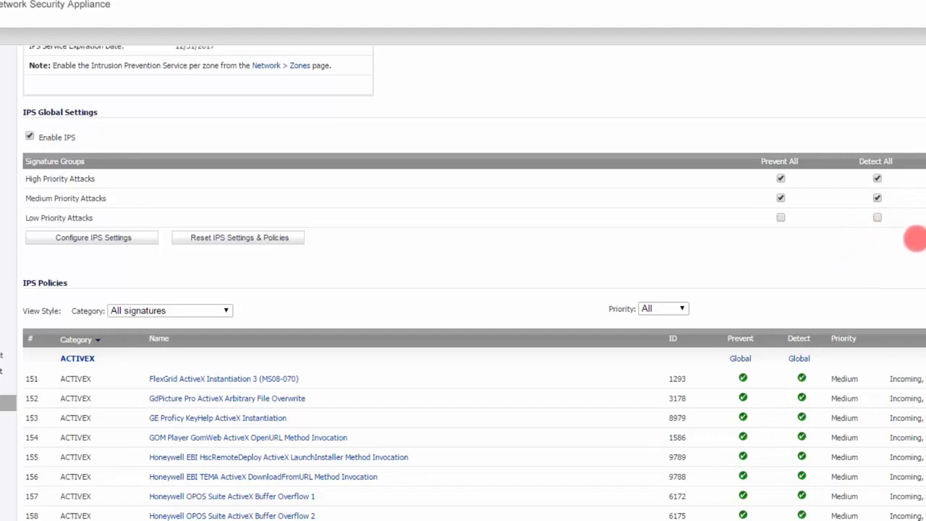
{"action": "left_click", "coordinate": [781, 217]}
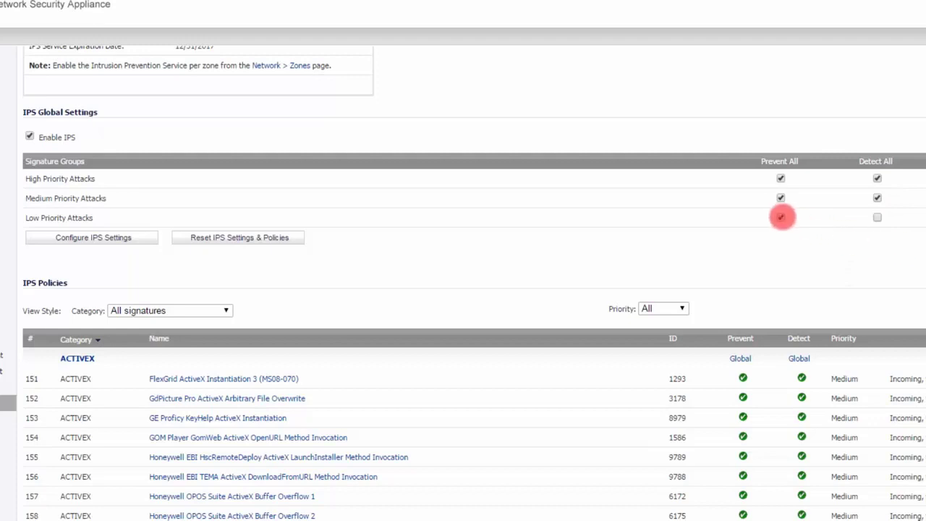
{"action": "left_click", "coordinate": [877, 217]}
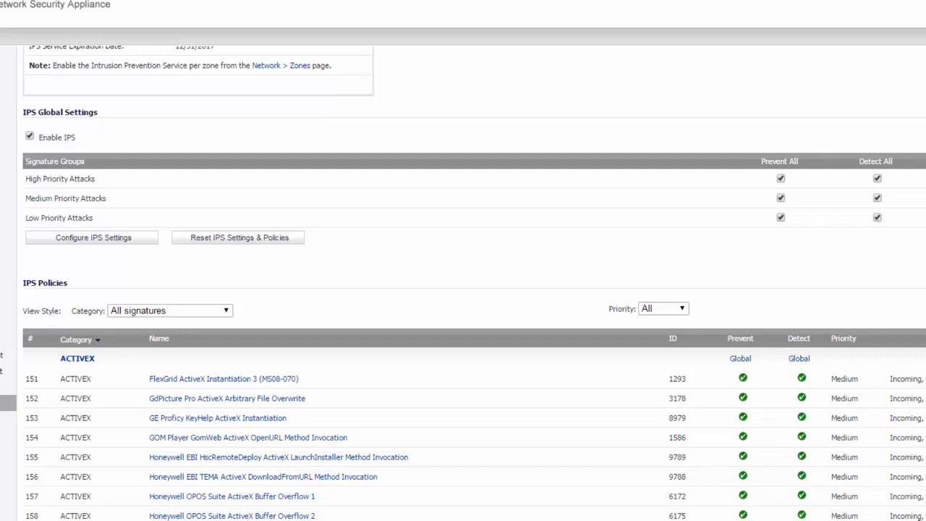
{"action": "left_click", "coordinate": [781, 217]}
Step: Filter the IPS policies to the NETBIOS signature category
{"action": "scroll", "coordinate": [474, 283], "scroll_direction": "down", "scroll_amount": 5}
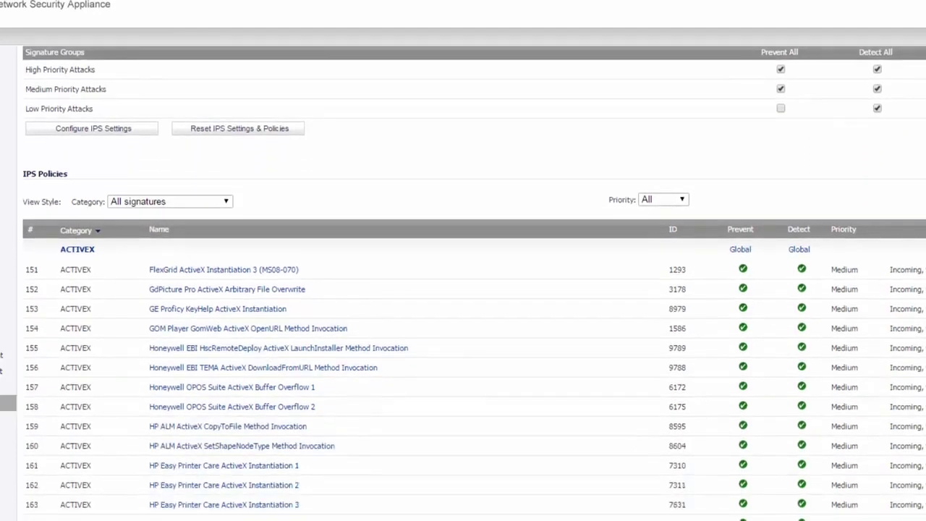
{"action": "scroll", "coordinate": [474, 283], "scroll_direction": "up", "scroll_amount": 5}
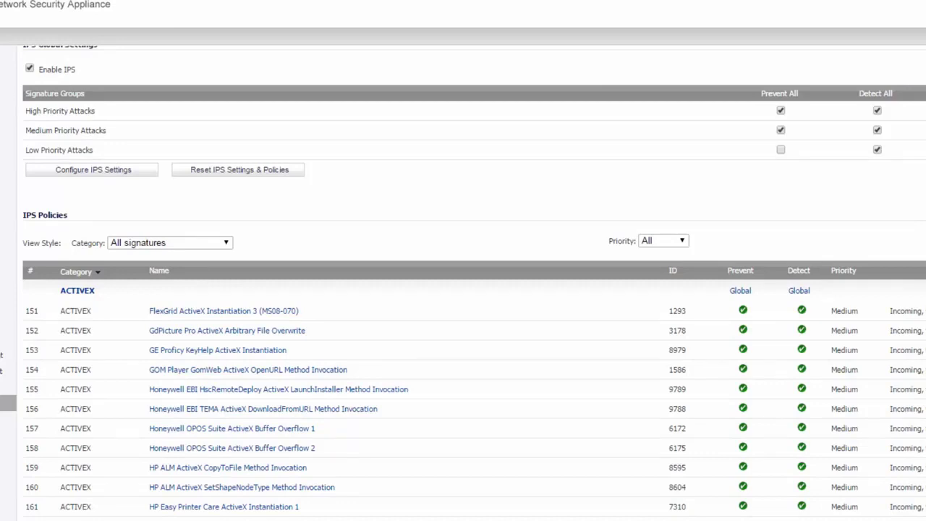
{"action": "left_click", "coordinate": [227, 242]}
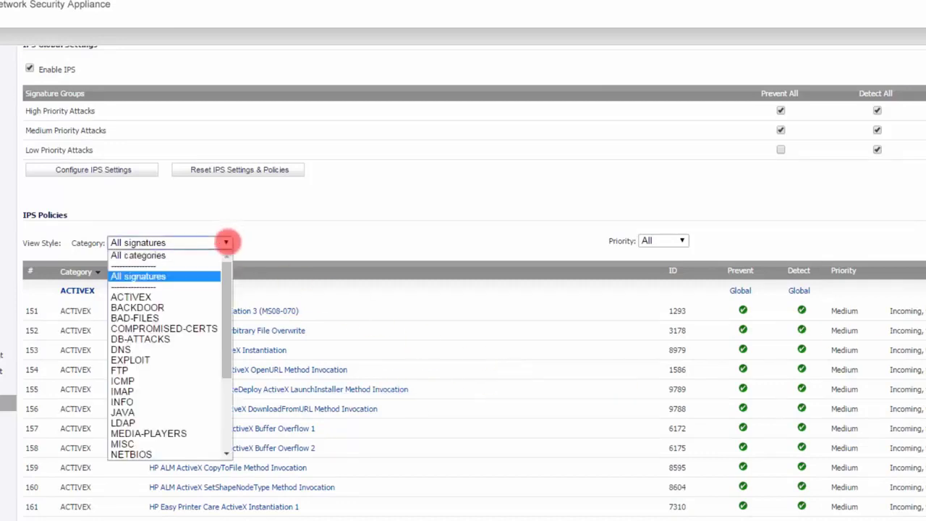
{"action": "left_click", "coordinate": [131, 452]}
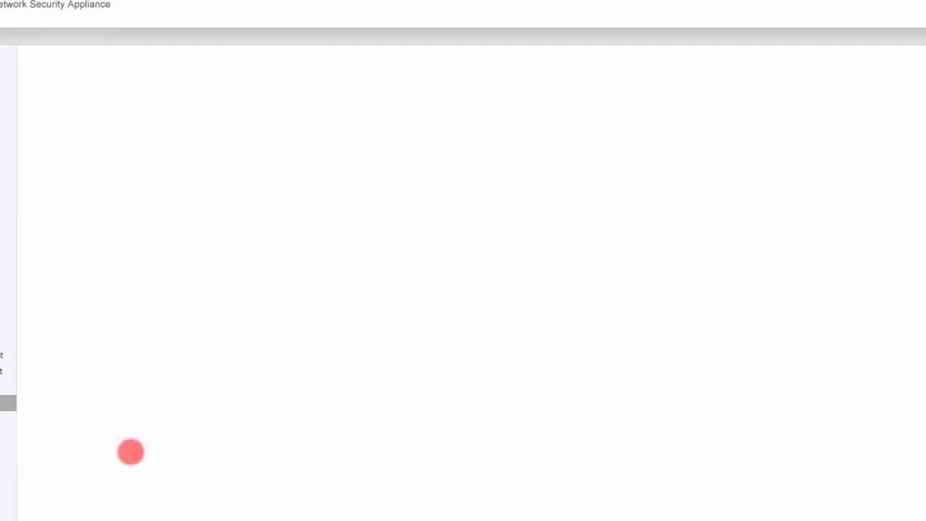
Step: Review the signature settings of Windows License Logging Service Buffer Overflow 2 (MS05-010), and return to the IPS status without changing them
{"action": "scroll", "coordinate": [760, 347], "scroll_direction": "down", "scroll_amount": 3}
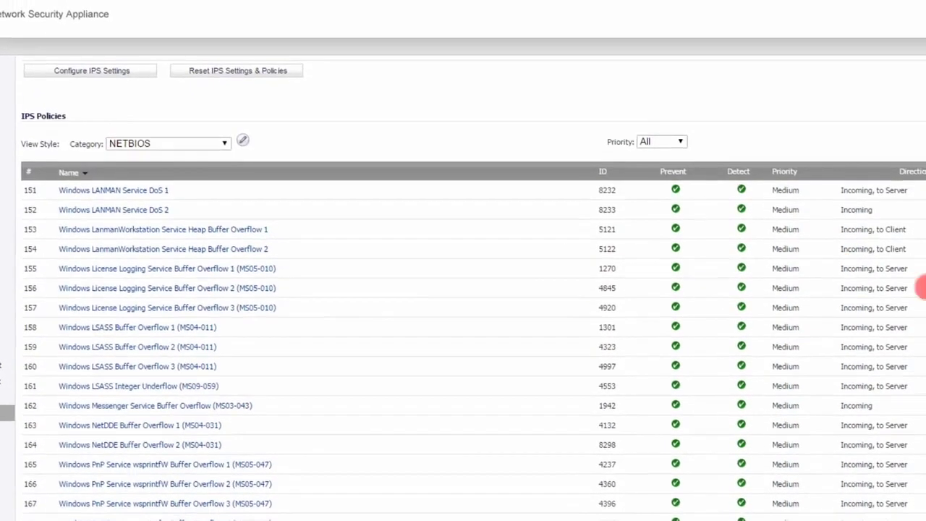
{"action": "left_click", "coordinate": [923, 288]}
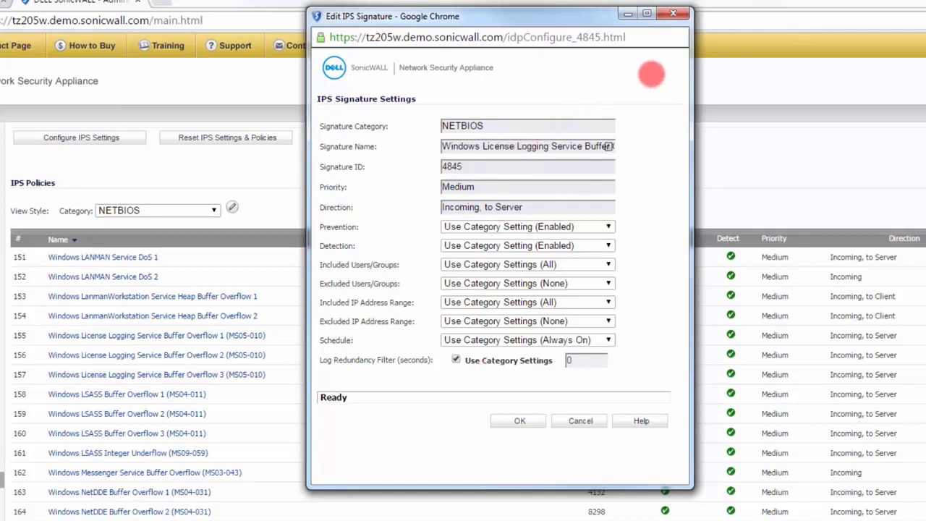
{"action": "left_click", "coordinate": [753, 76]}
{"action": "scroll", "coordinate": [463, 325], "scroll_direction": "up", "scroll_amount": 3}
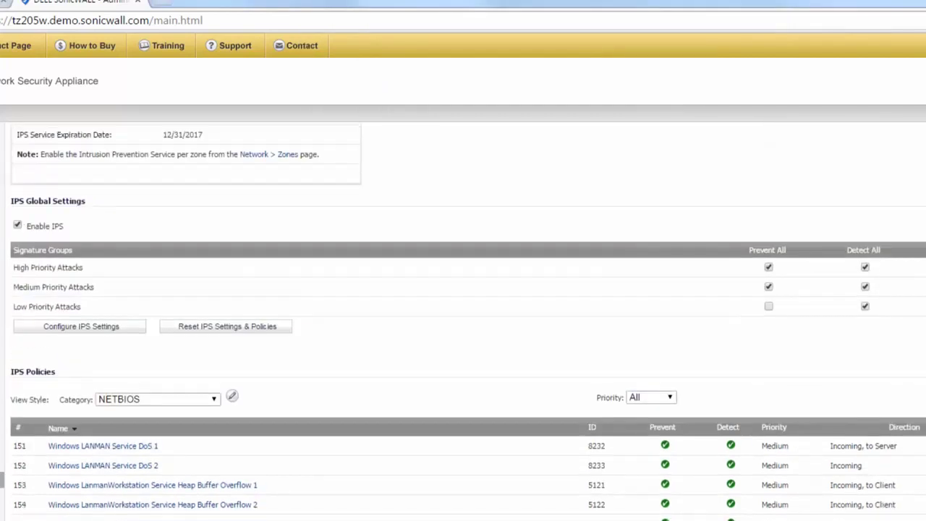
{"action": "scroll", "coordinate": [463, 326], "scroll_direction": "up", "scroll_amount": 3}
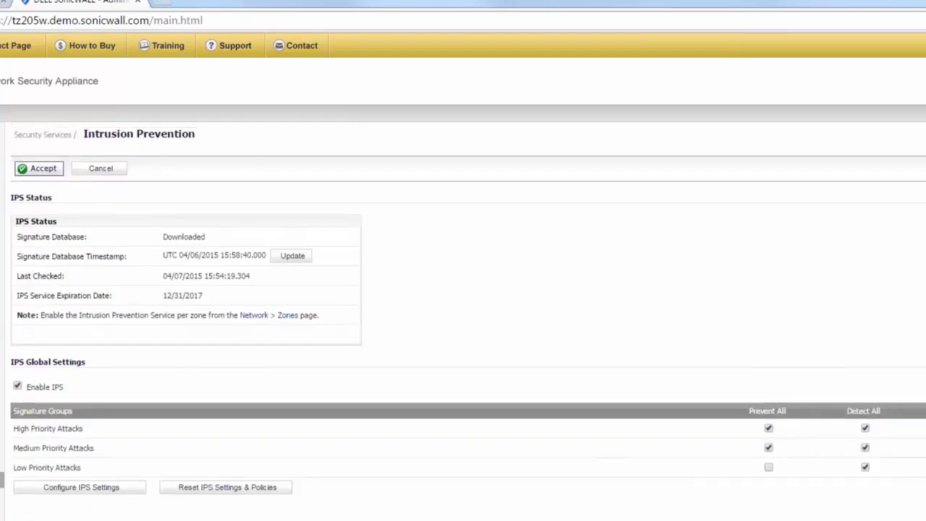